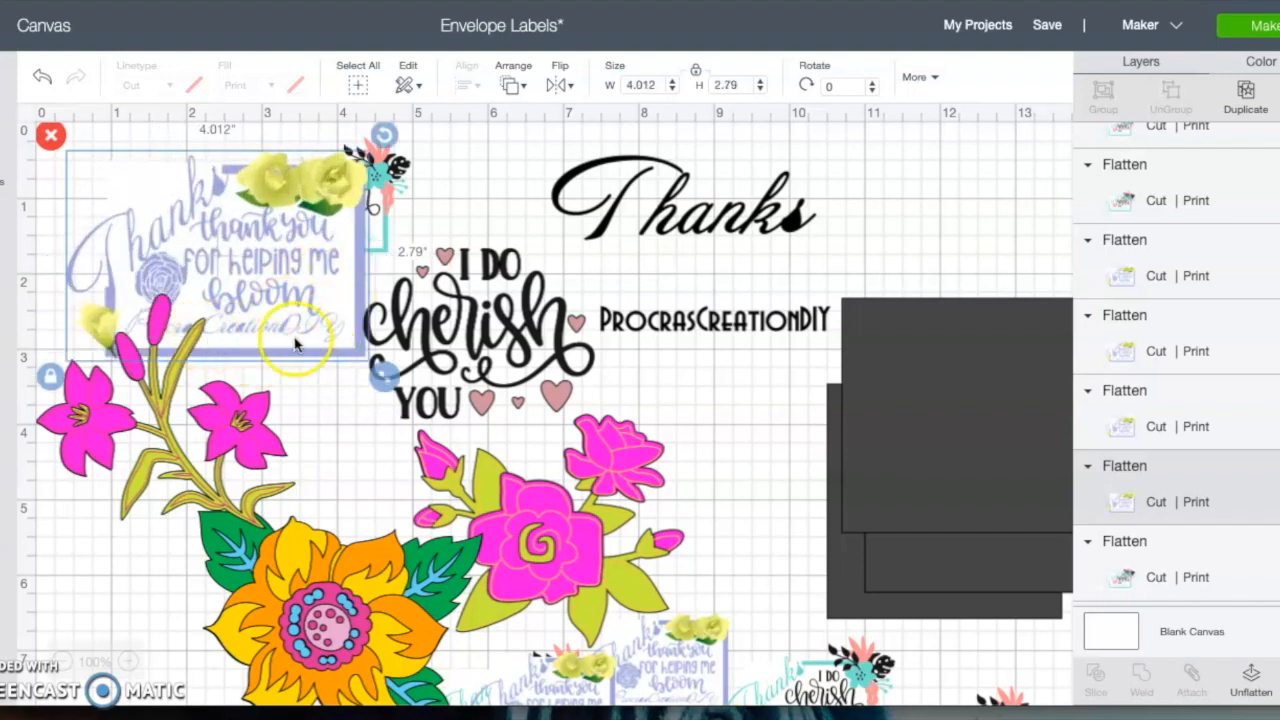
Shrink the "thank you for helping me bloom" label to about 1.94 in wide, and move it and the cherish label down beside the others.
{"action": "left_click_drag", "start_coordinate": [383, 376], "coordinate": [329, 337]}
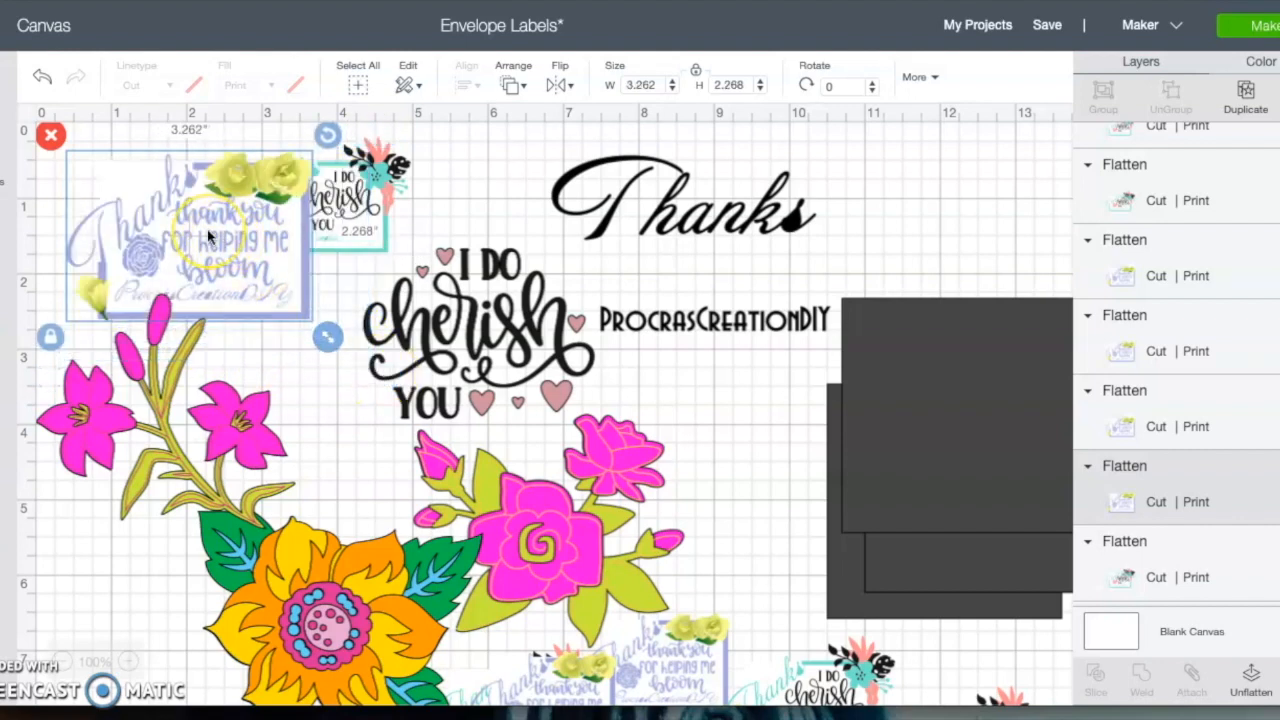
{"action": "left_click_drag", "start_coordinate": [329, 340], "coordinate": [231, 276]}
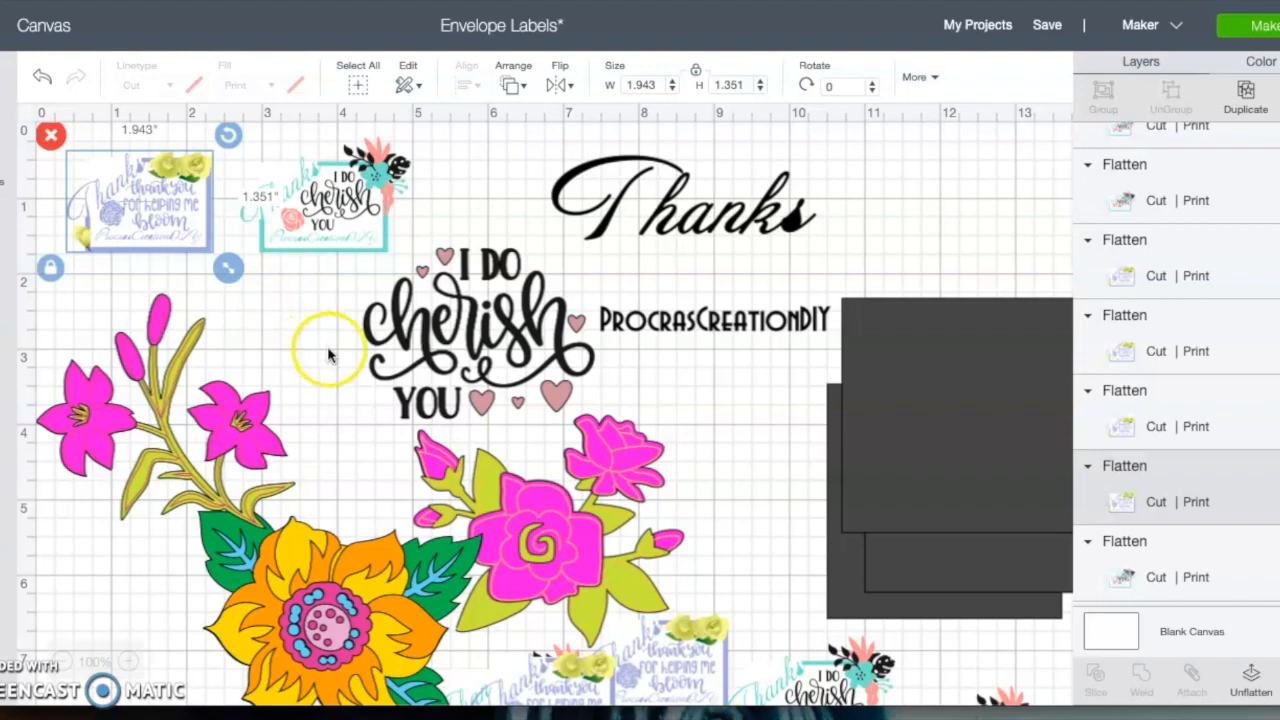
{"action": "scroll", "coordinate": [327, 346], "scroll_direction": "down", "scroll_amount": 3}
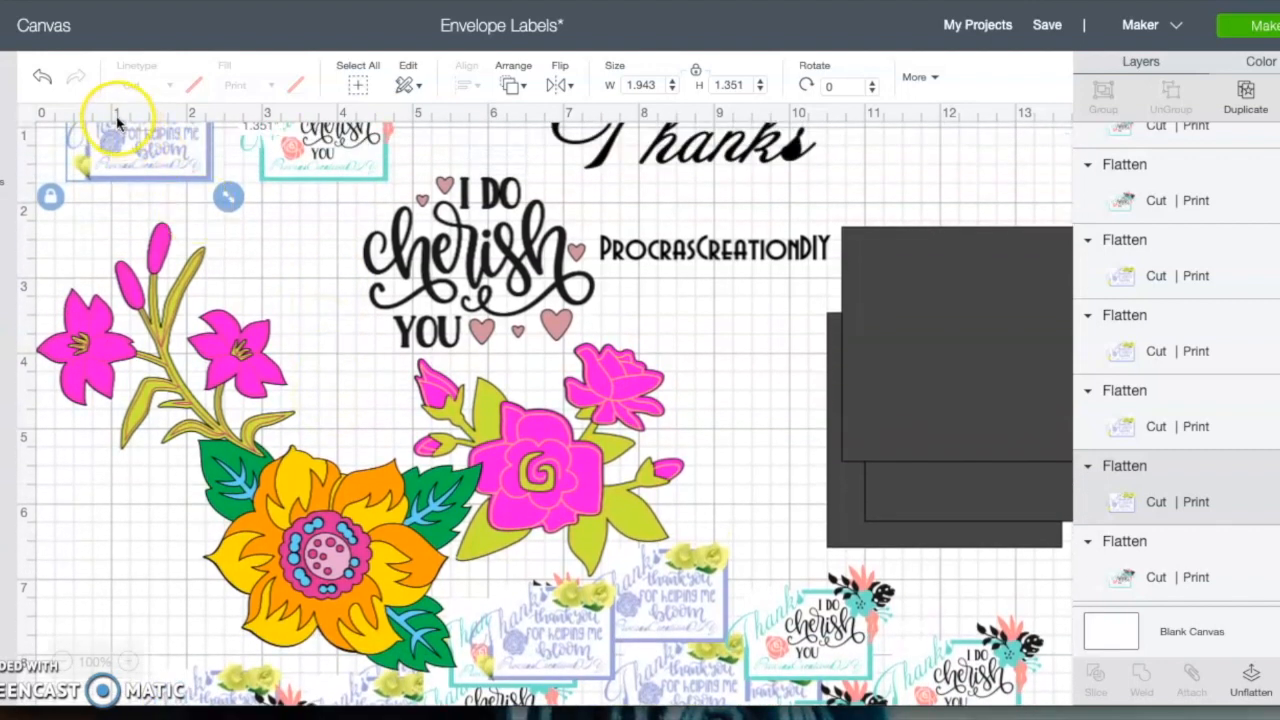
{"action": "left_click_drag", "start_coordinate": [130, 172], "coordinate": [100, 601]}
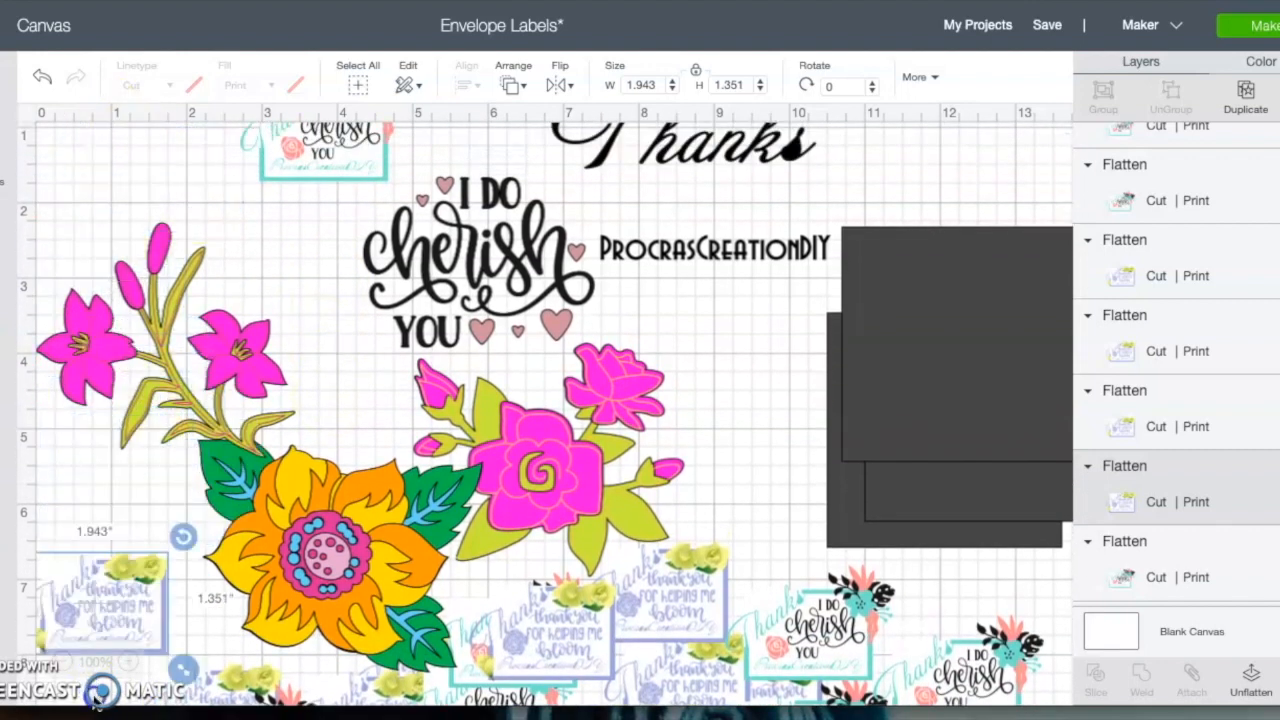
{"action": "left_click_drag", "start_coordinate": [315, 152], "coordinate": [322, 708]}
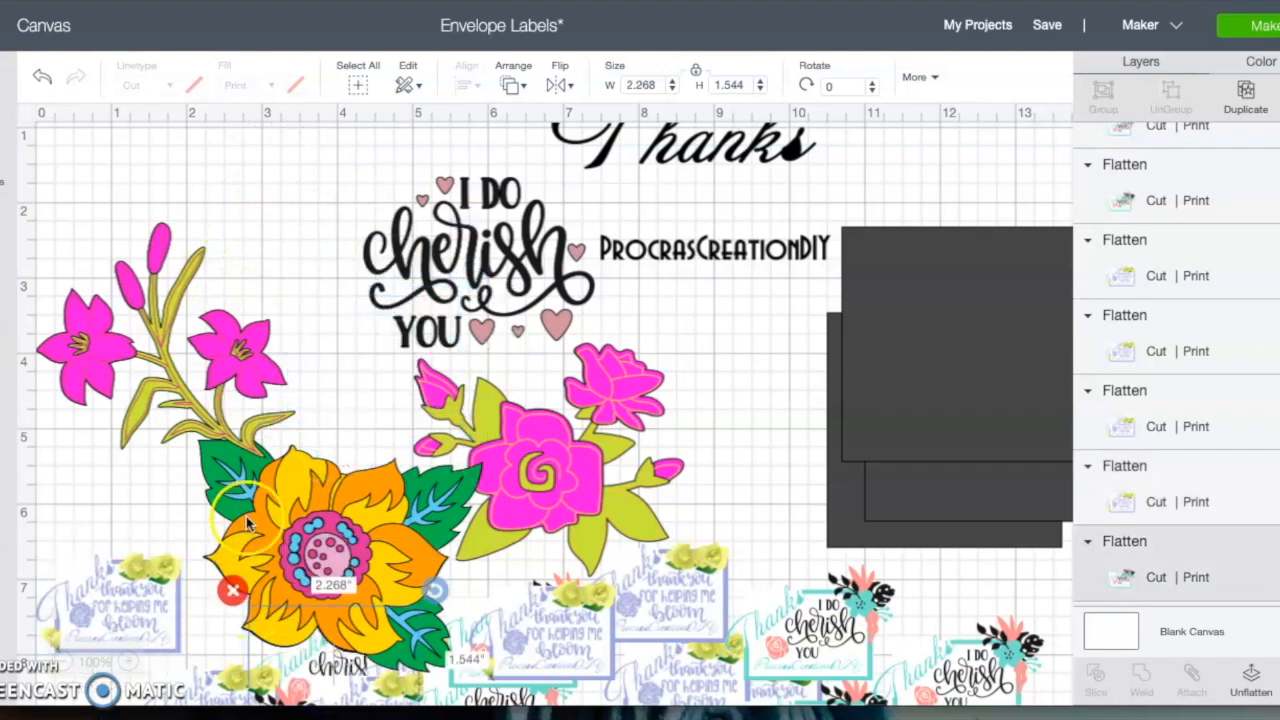
Move the Thanks lettering to the upper-left area of the canvas, above the pink lily.
{"action": "scroll", "coordinate": [732, 474], "scroll_direction": "up", "scroll_amount": 1}
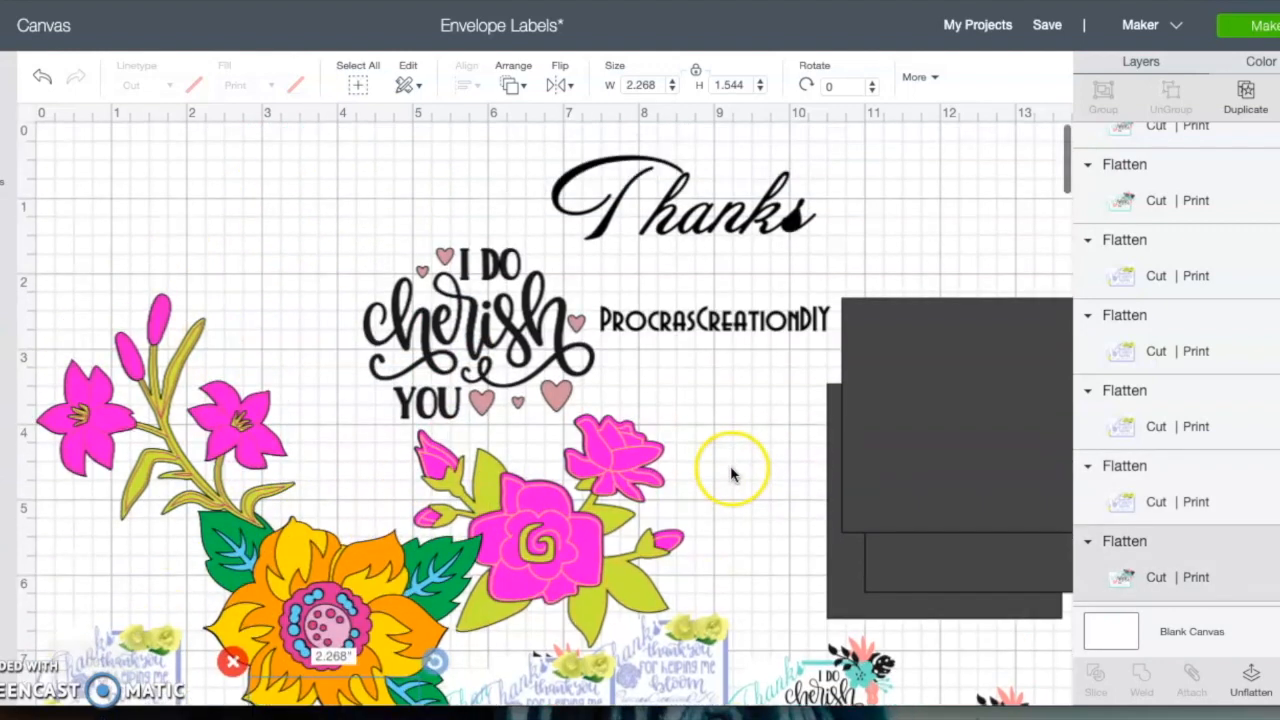
{"action": "left_click_drag", "start_coordinate": [655, 203], "coordinate": [532, 190]}
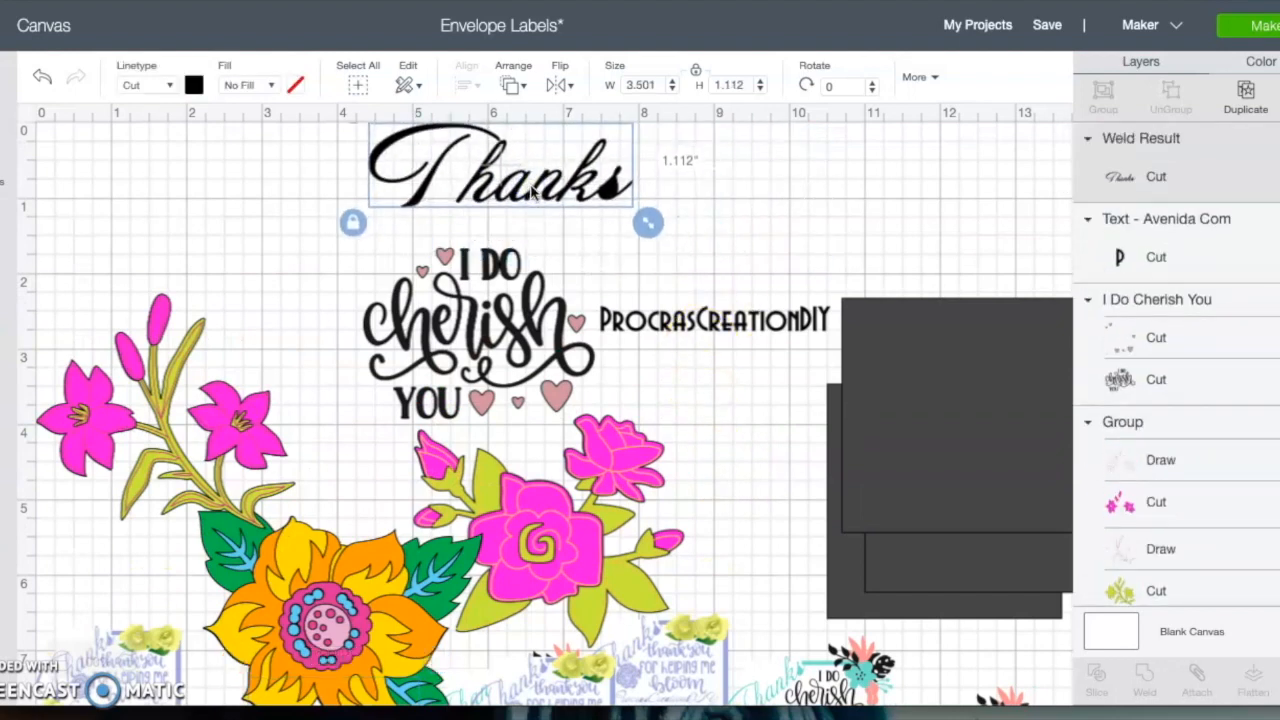
{"action": "left_click_drag", "start_coordinate": [520, 183], "coordinate": [249, 253]}
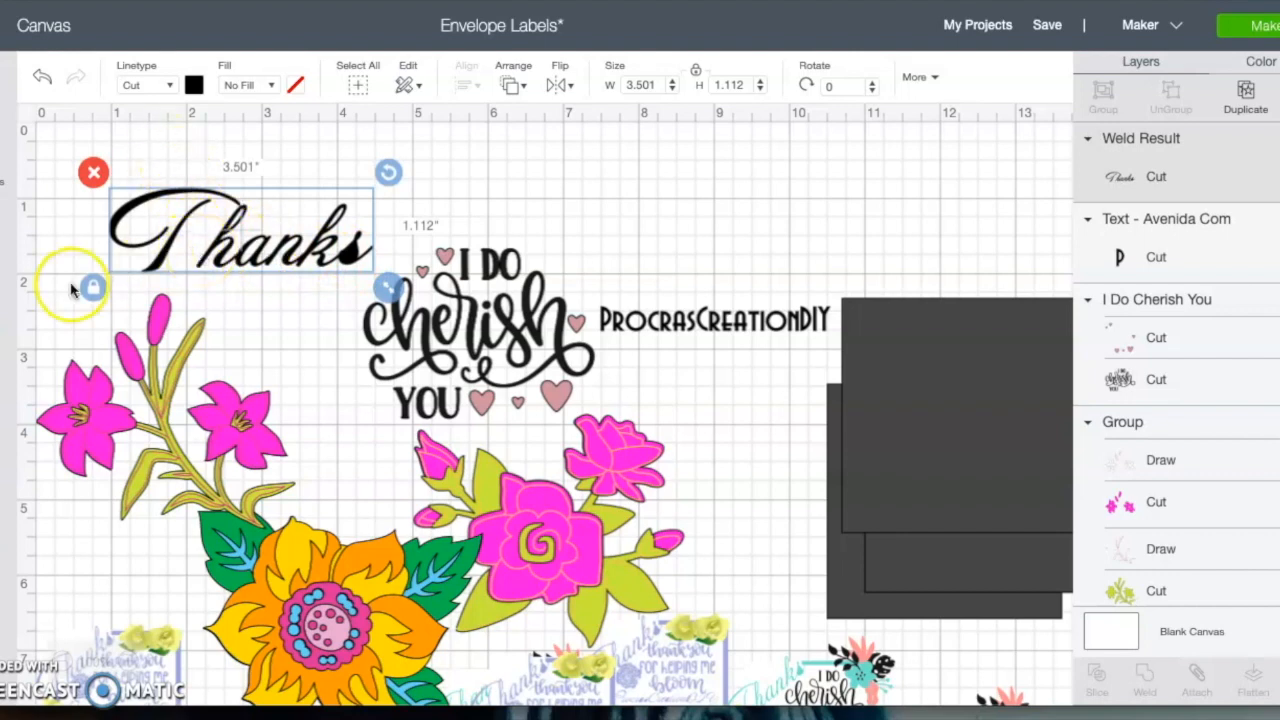
Start a new text box and browse its font list up to the script fonts around AnnabelleJF.
{"action": "left_click", "coordinate": [2, 372]}
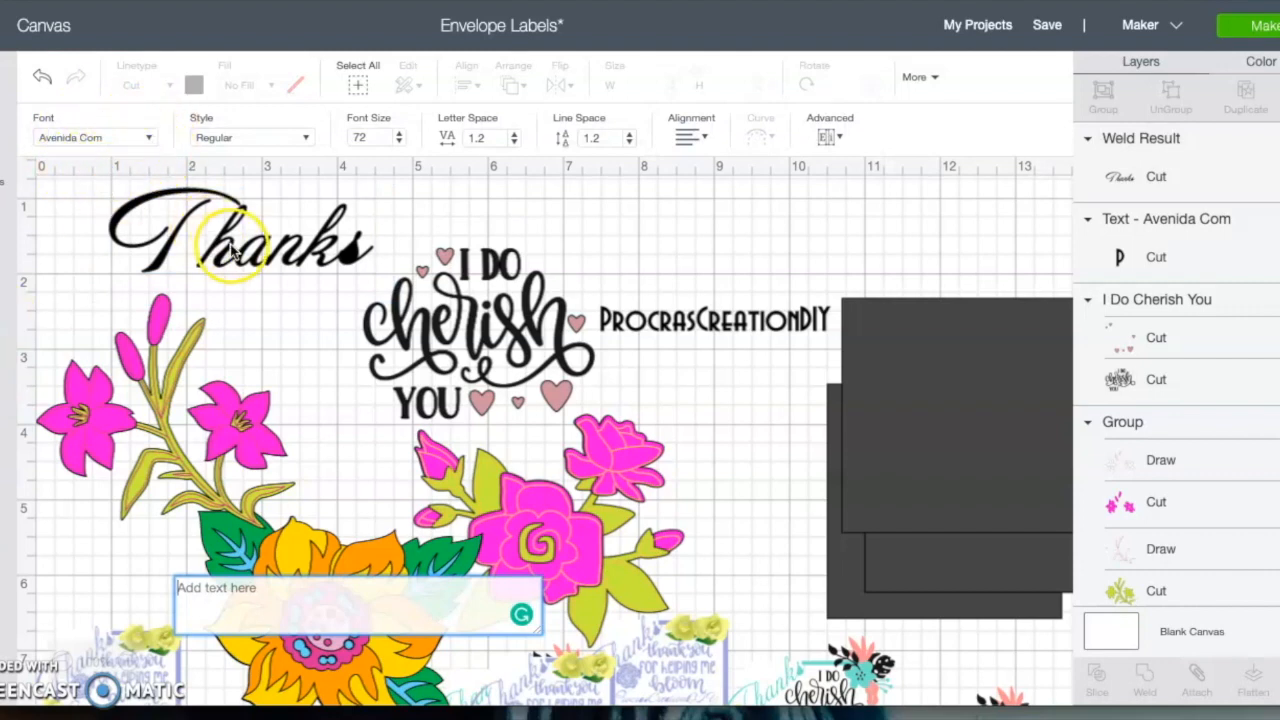
{"action": "left_click", "coordinate": [150, 137]}
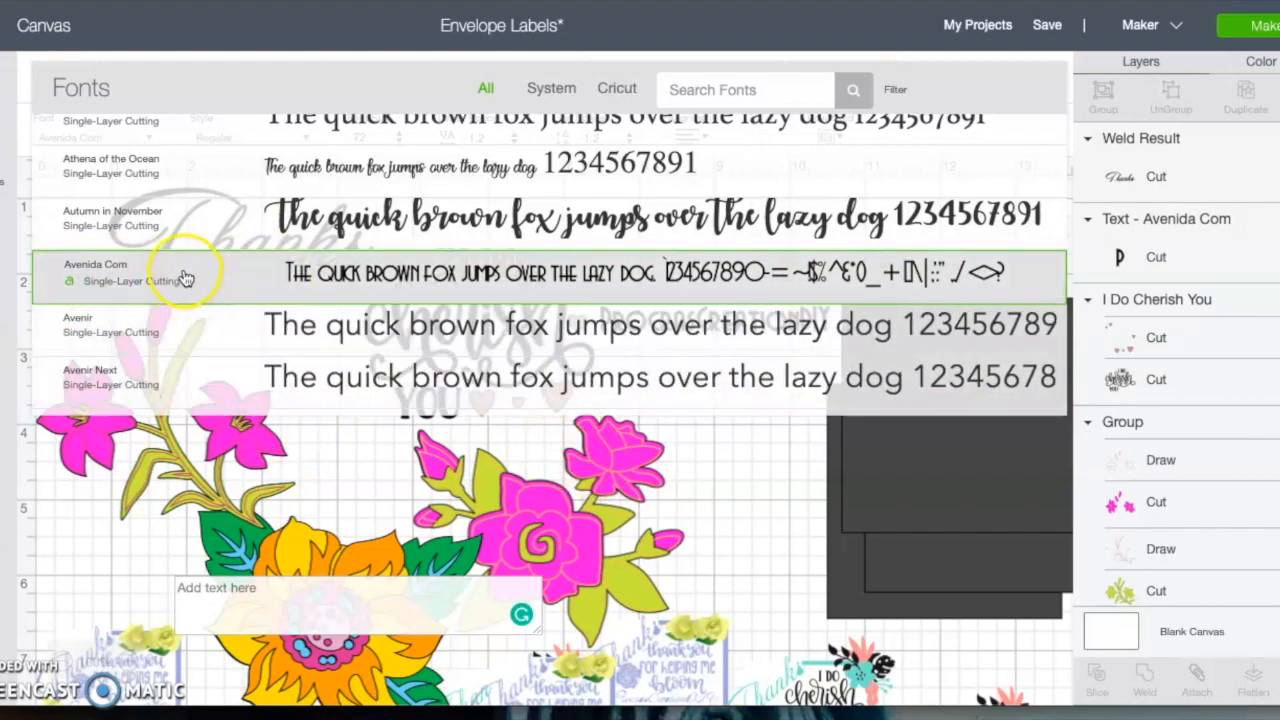
{"action": "scroll", "coordinate": [185, 278], "scroll_direction": "down", "scroll_amount": 2}
{"action": "scroll", "coordinate": [185, 278], "scroll_direction": "up", "scroll_amount": 5}
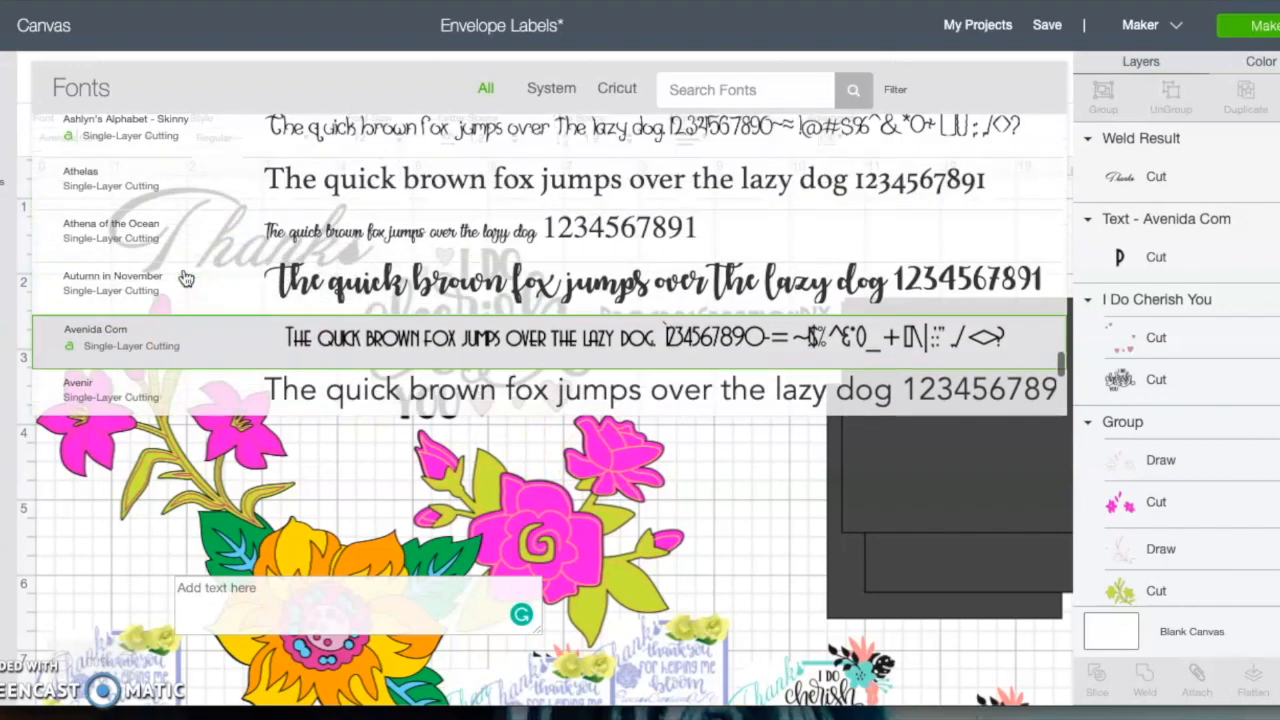
{"action": "scroll", "coordinate": [185, 278], "scroll_direction": "up", "scroll_amount": 5}
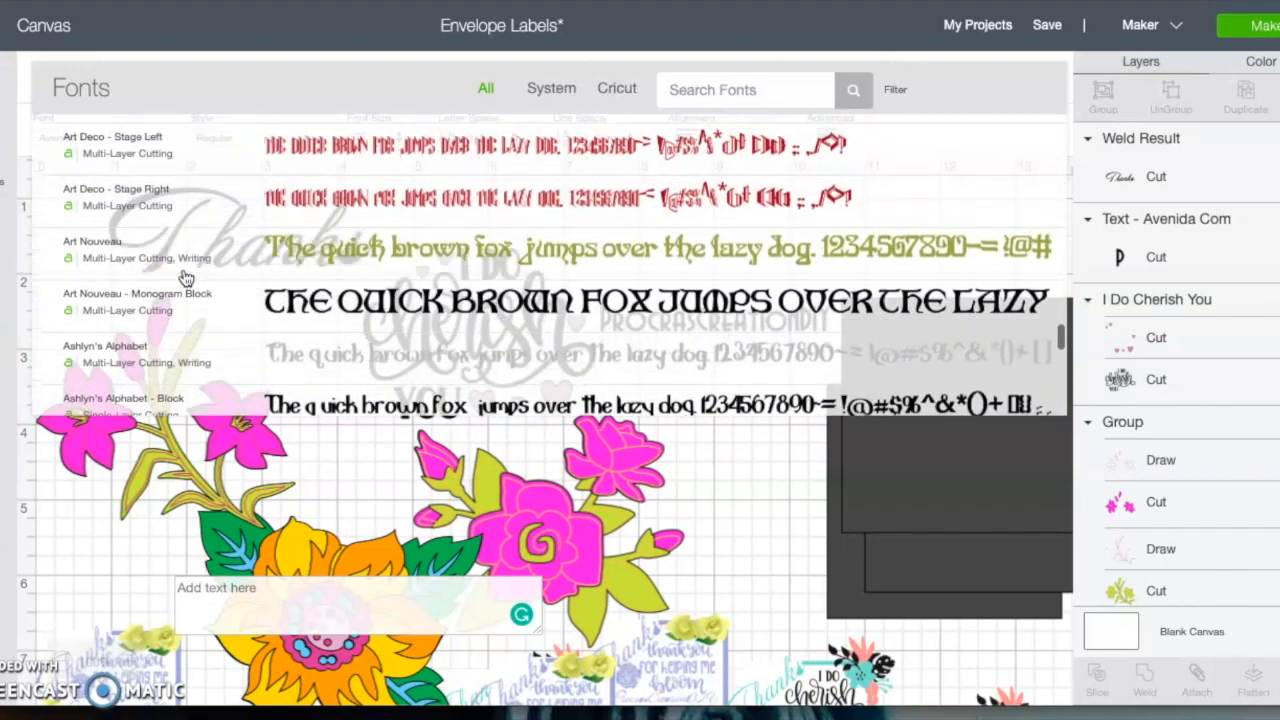
{"action": "scroll", "coordinate": [185, 278], "scroll_direction": "up", "scroll_amount": 8}
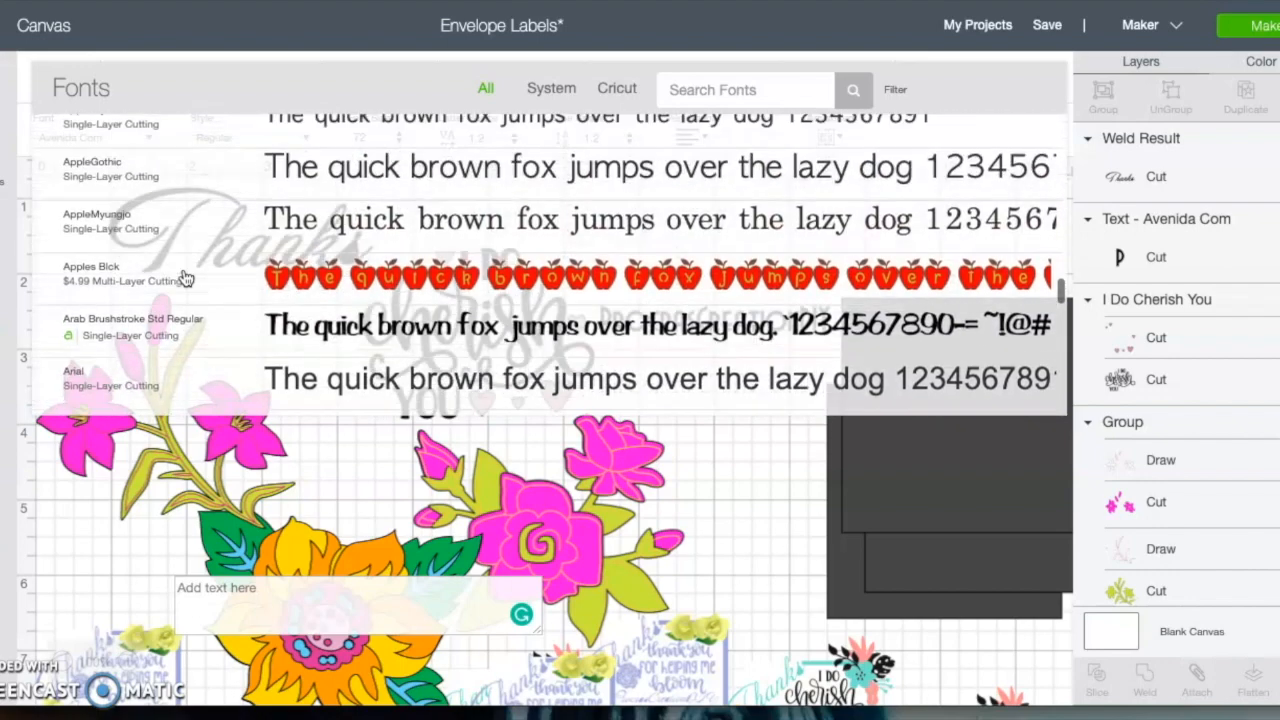
{"action": "scroll", "coordinate": [185, 278], "scroll_direction": "up", "scroll_amount": 8}
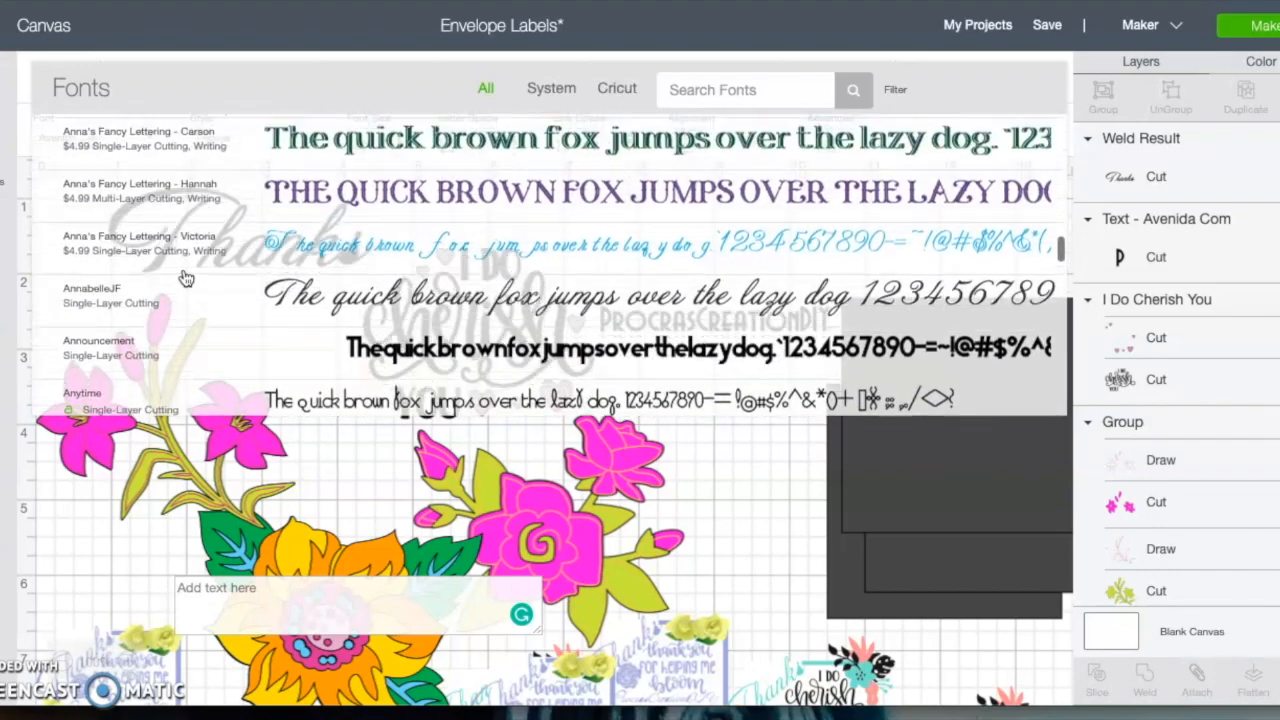
{"action": "left_click", "coordinate": [179, 315]}
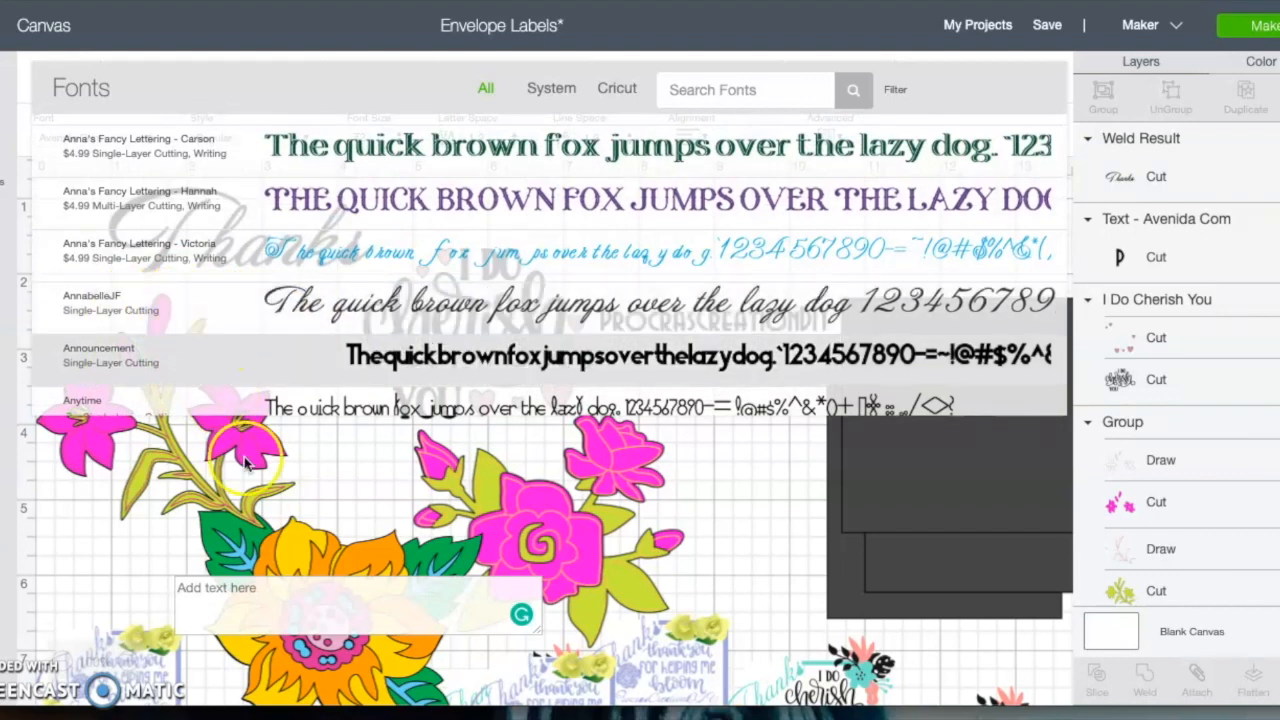
{"action": "left_click", "coordinate": [336, 473]}
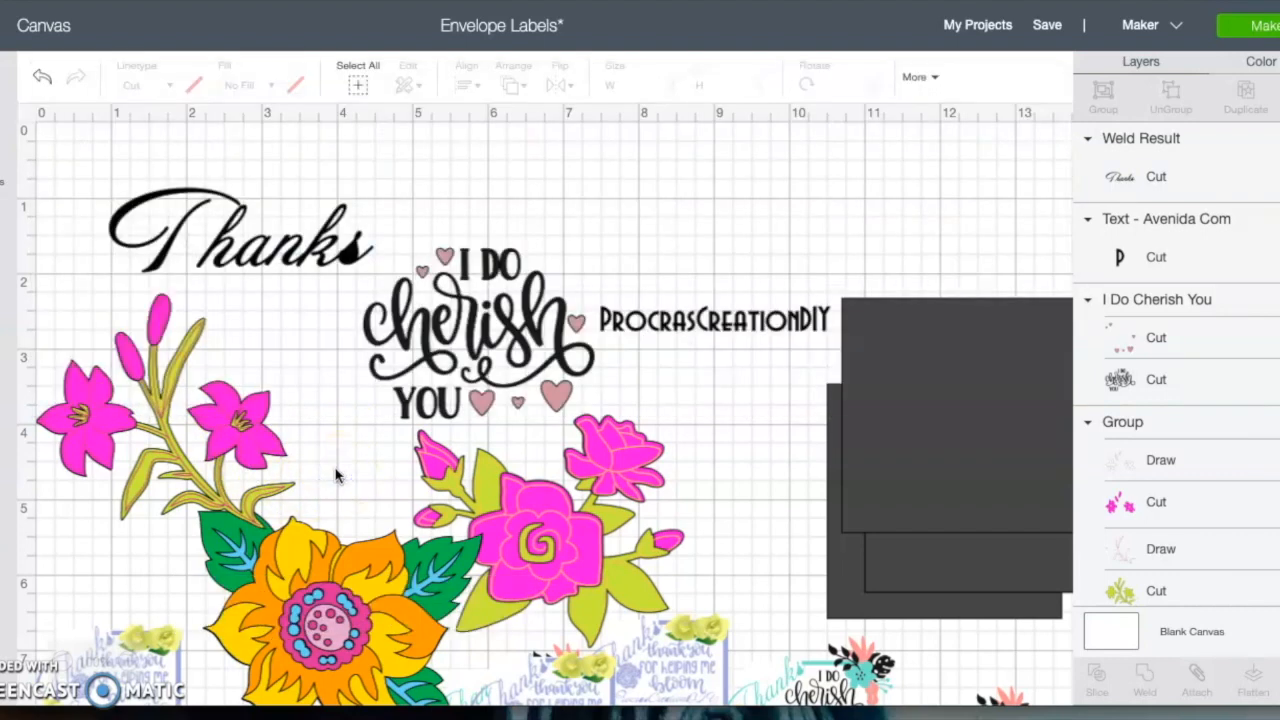
Nudge the Thanks lettering and the pink lily upward, and place the ProcrasCreationDIY text beside Thanks.
{"action": "left_click_drag", "start_coordinate": [283, 258], "coordinate": [272, 222]}
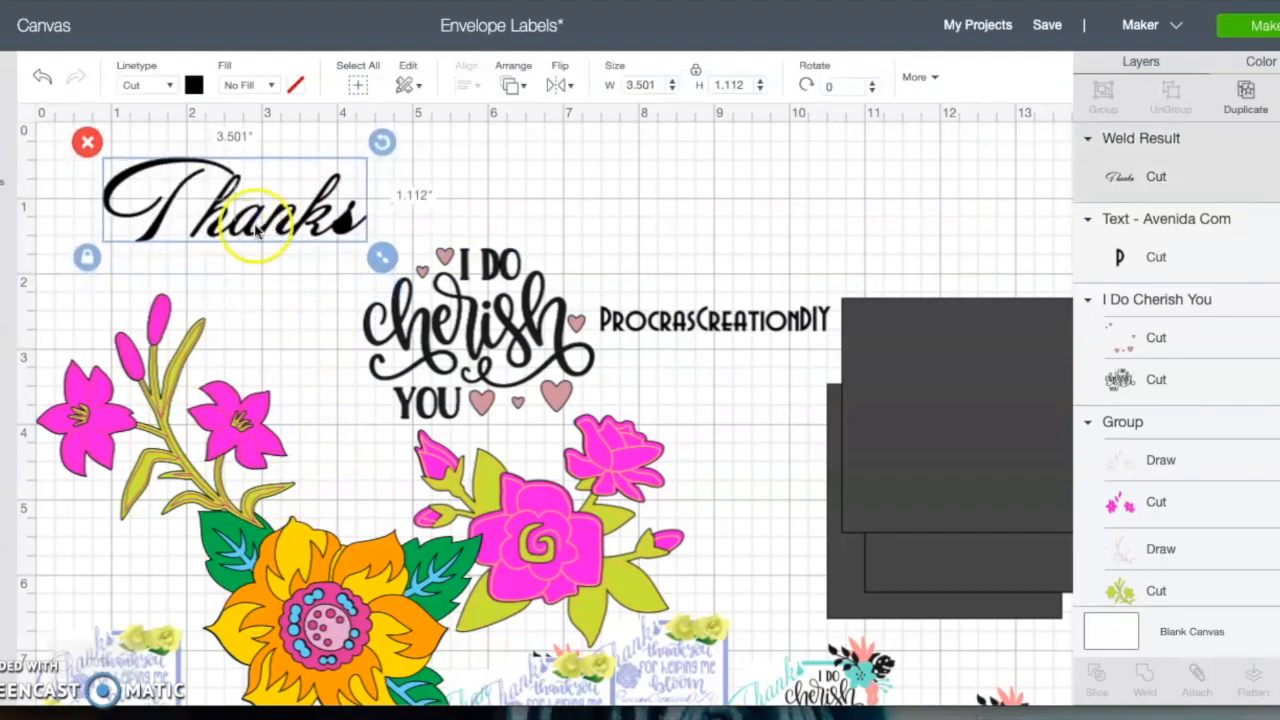
{"action": "left_click_drag", "start_coordinate": [667, 310], "coordinate": [503, 190]}
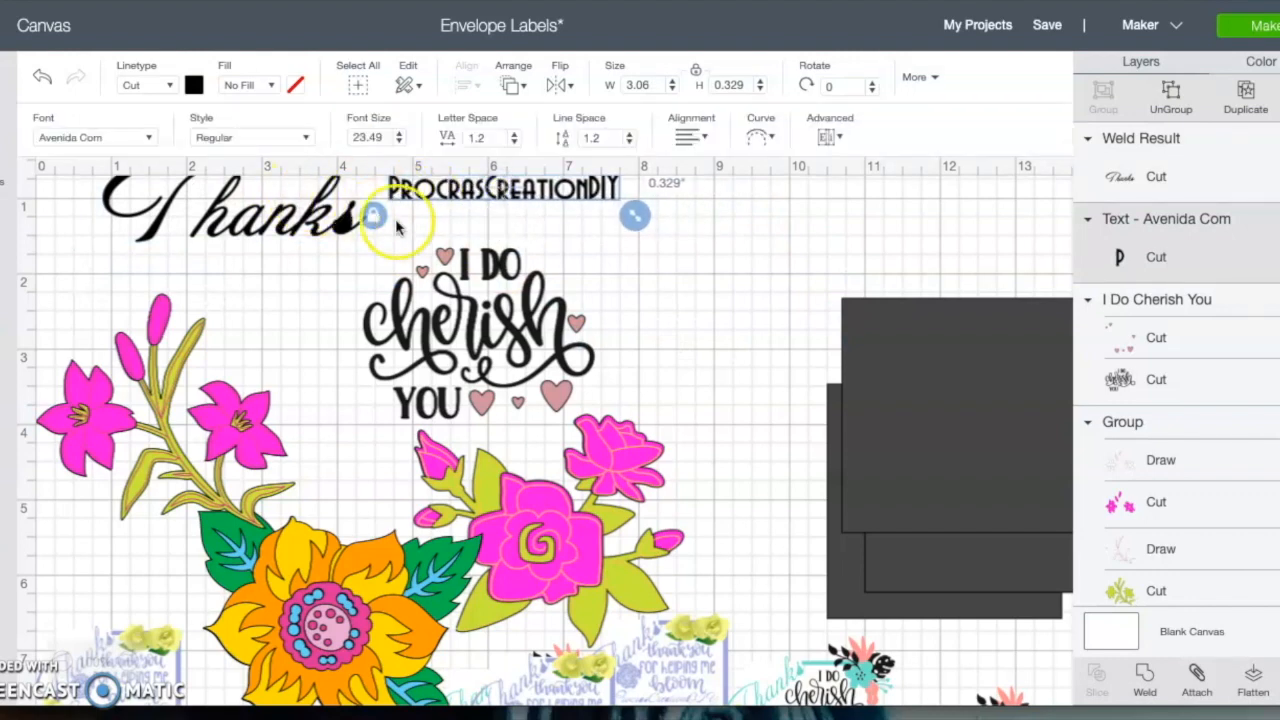
{"action": "left_click", "coordinate": [485, 327]}
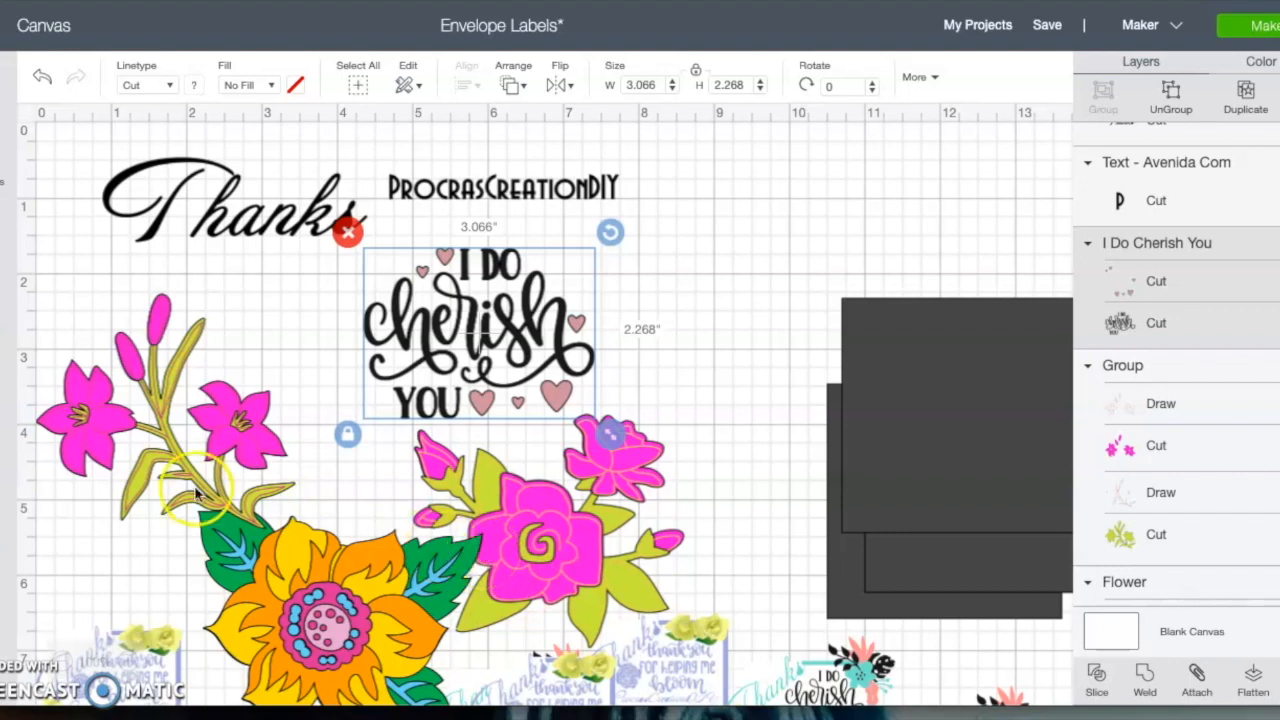
{"action": "left_click_drag", "start_coordinate": [183, 474], "coordinate": [183, 444]}
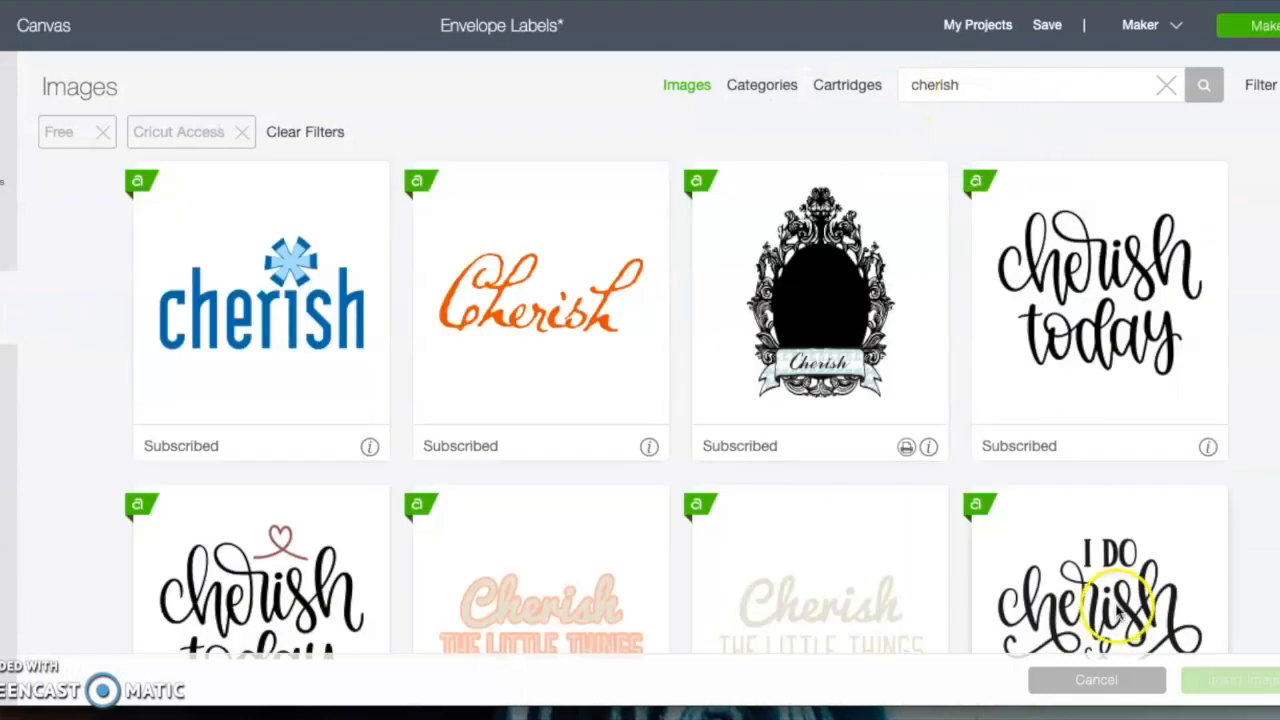
Look through the image library results for "cherish" to find the I Do Cherish You design with hearts.
{"action": "scroll", "coordinate": [1110, 595], "scroll_direction": "down", "scroll_amount": 1}
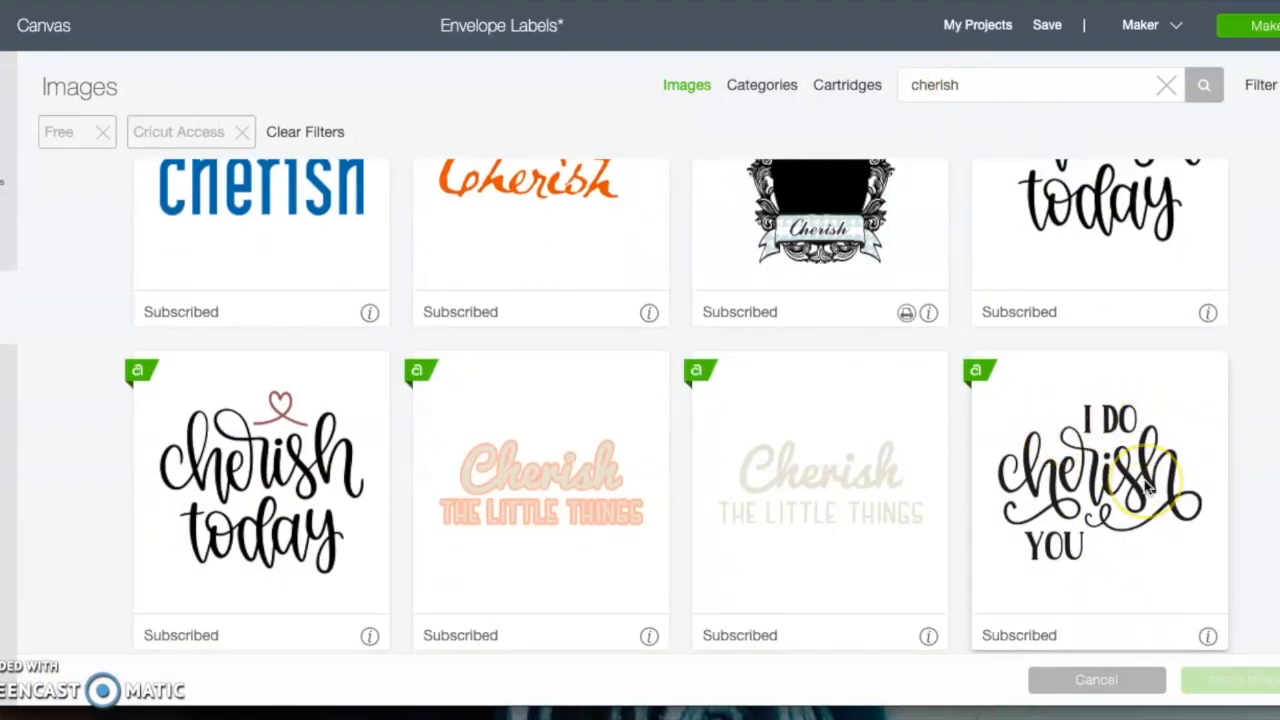
{"action": "scroll", "coordinate": [1147, 487], "scroll_direction": "down", "scroll_amount": 2}
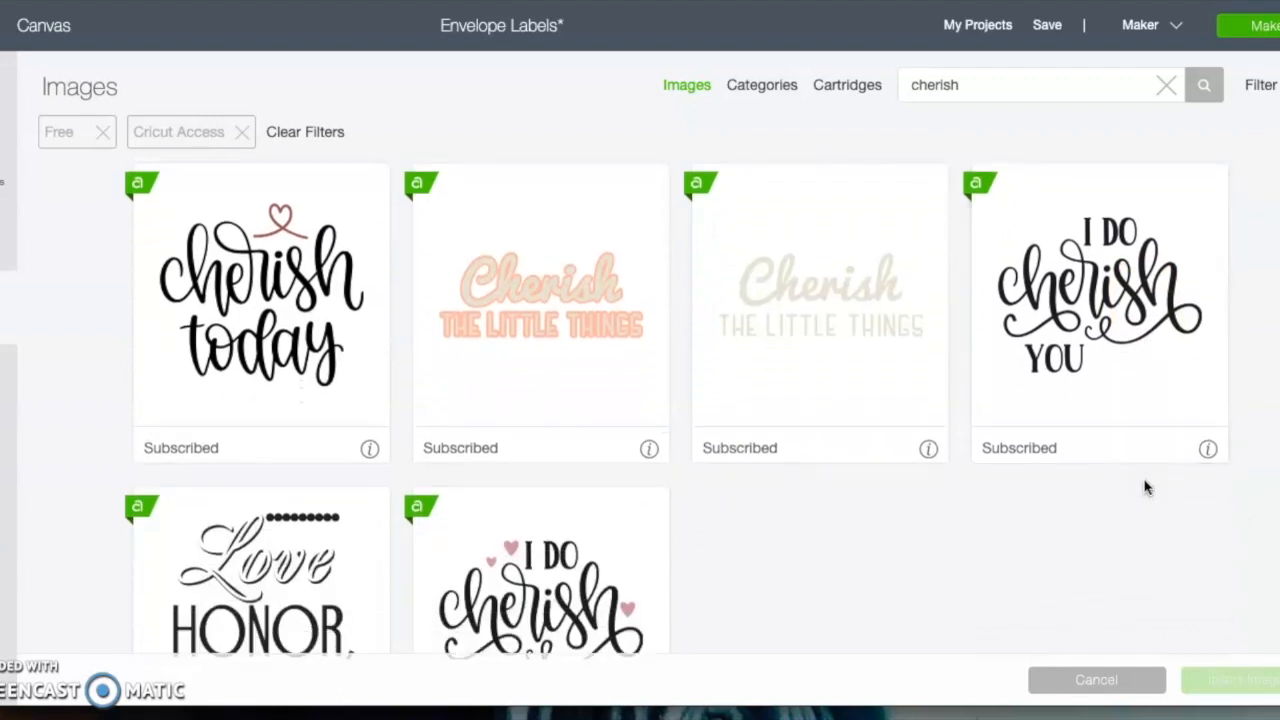
{"action": "scroll", "coordinate": [1147, 487], "scroll_direction": "down", "scroll_amount": 1}
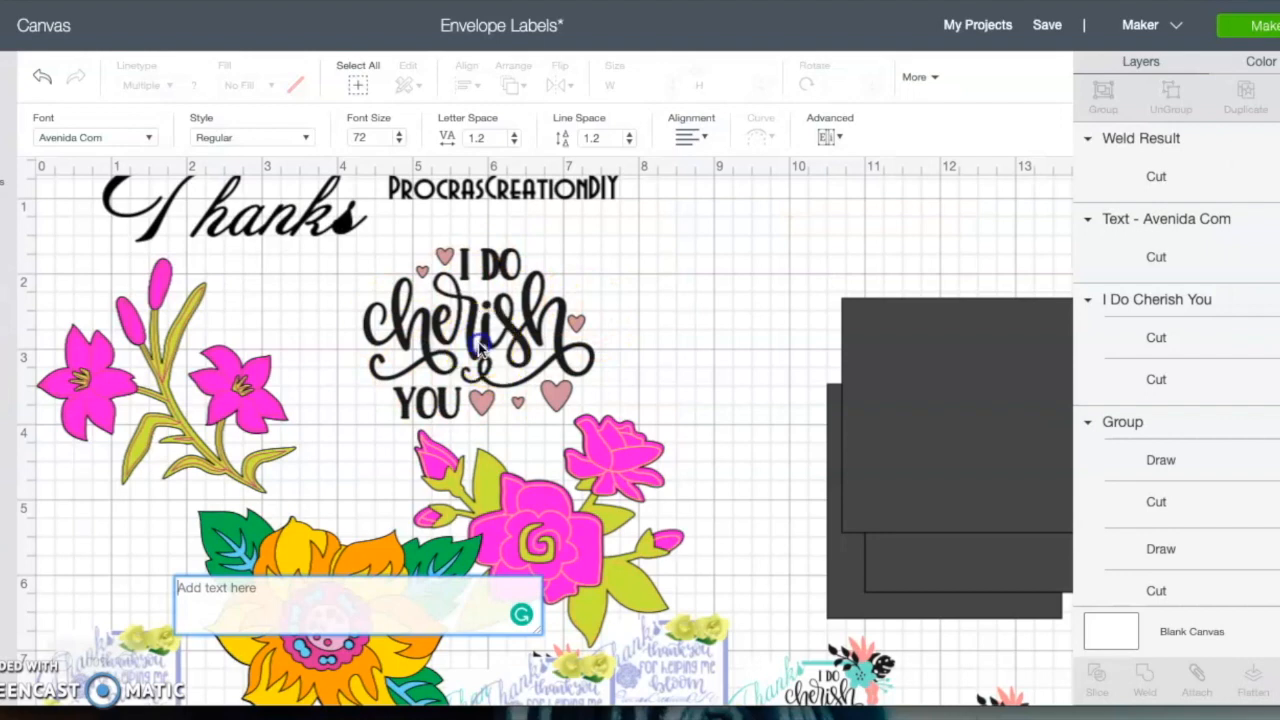
Move the I Do Cherish You phrase away from the roses to about X 8.6 in, Y 0.24 in.
{"action": "left_click", "coordinate": [511, 312]}
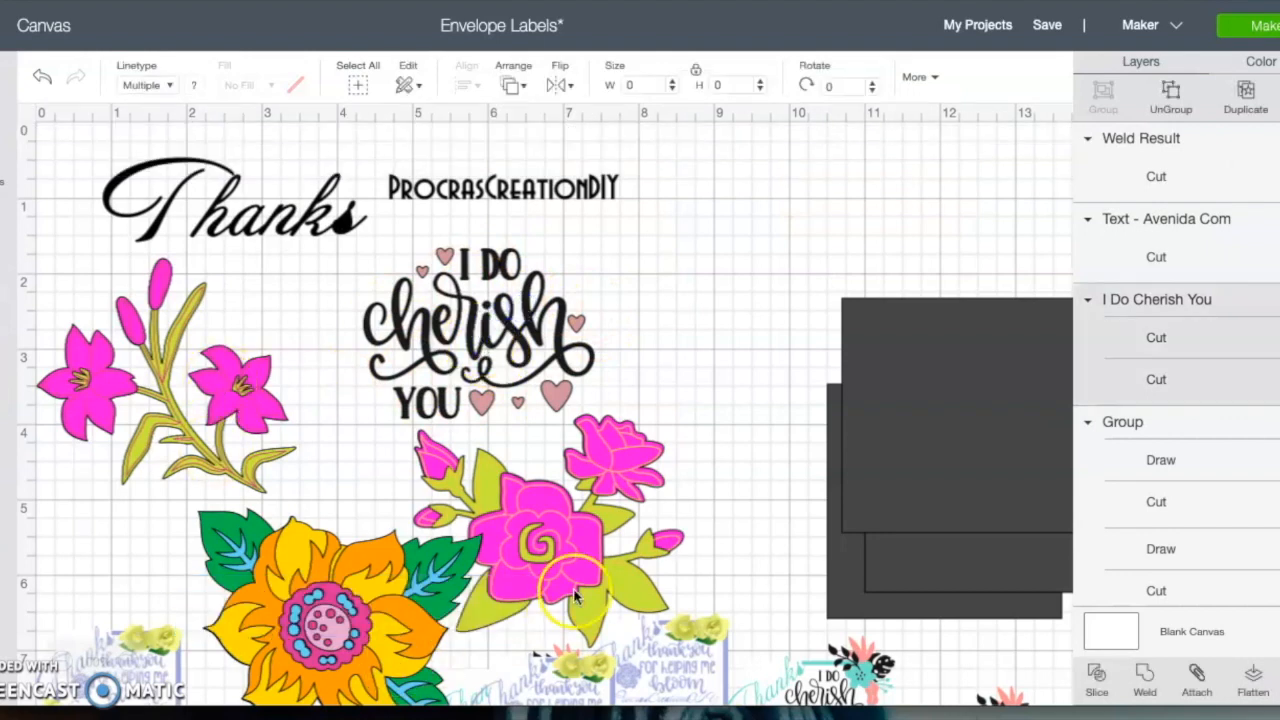
{"action": "left_click_drag", "start_coordinate": [461, 365], "coordinate": [495, 355]}
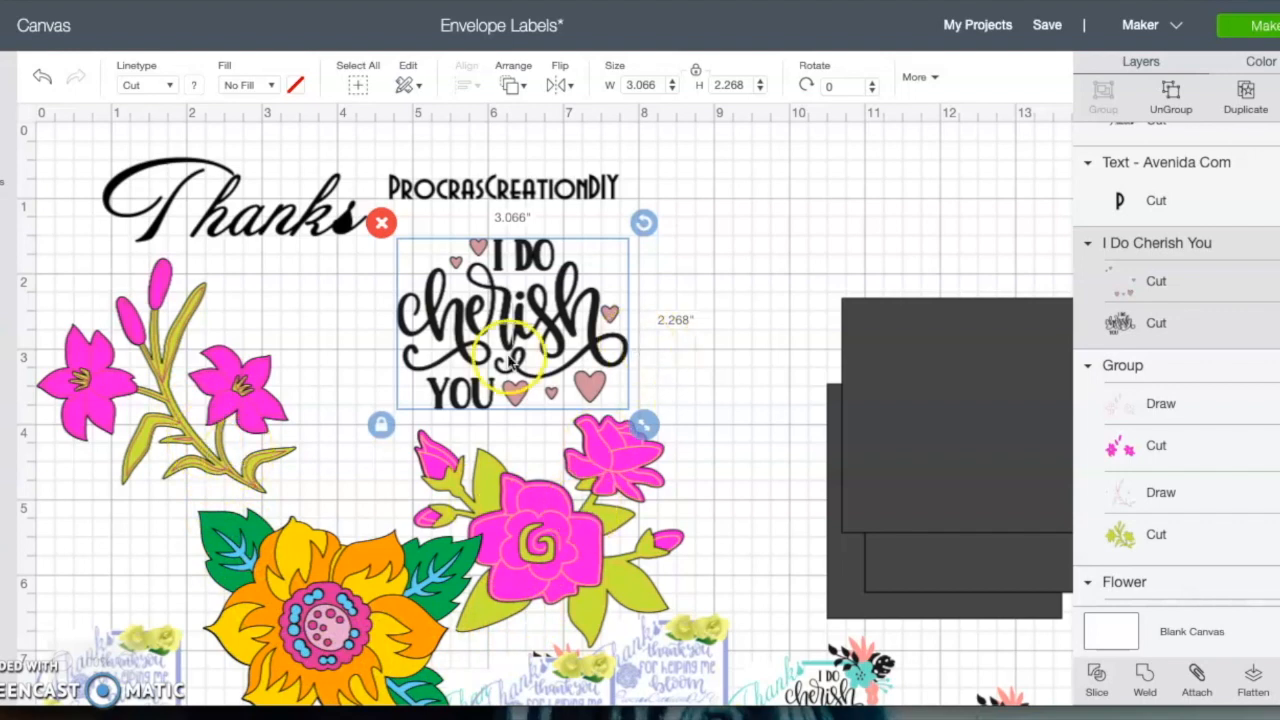
{"action": "left_click_drag", "start_coordinate": [559, 337], "coordinate": [848, 237]}
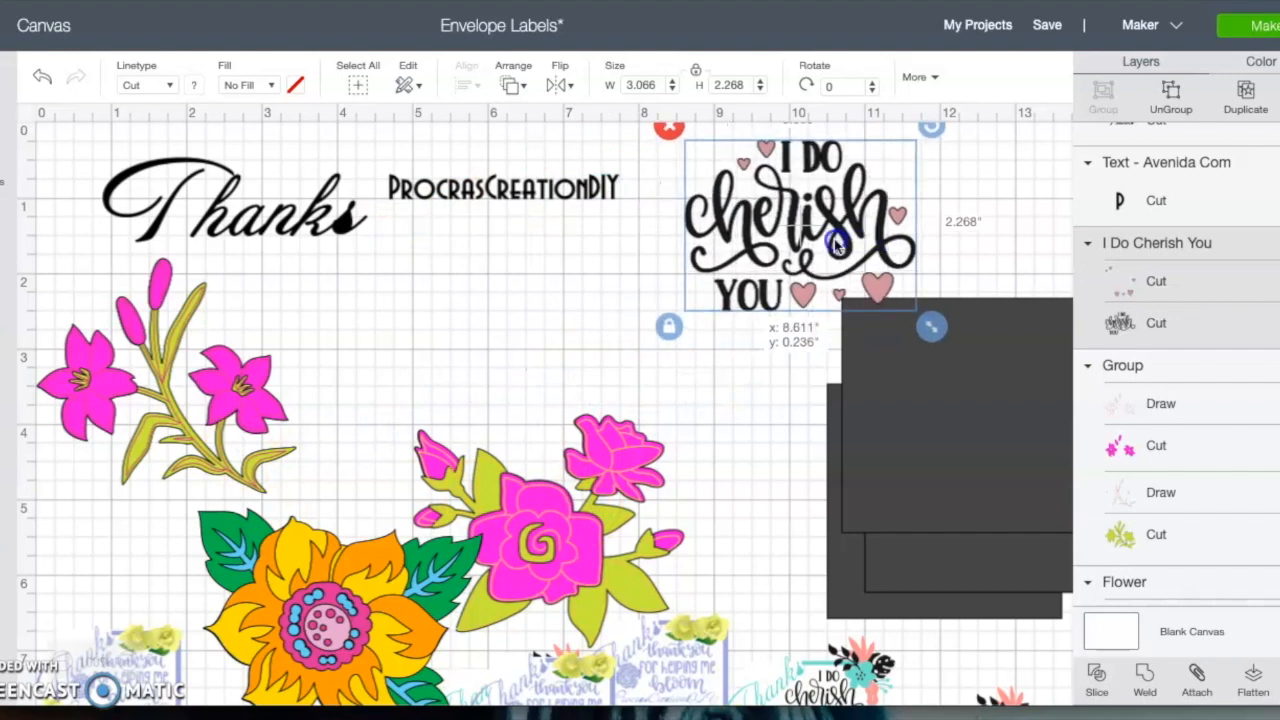
Pull the three stacked dark squares apart, leaving one square on its own beside the other two.
{"action": "left_click", "coordinate": [976, 472]}
{"action": "left_click_drag", "start_coordinate": [976, 472], "coordinate": [642, 457]}
{"action": "left_click_drag", "start_coordinate": [966, 529], "coordinate": [705, 466]}
{"action": "left_click_drag", "start_coordinate": [909, 543], "coordinate": [907, 487]}
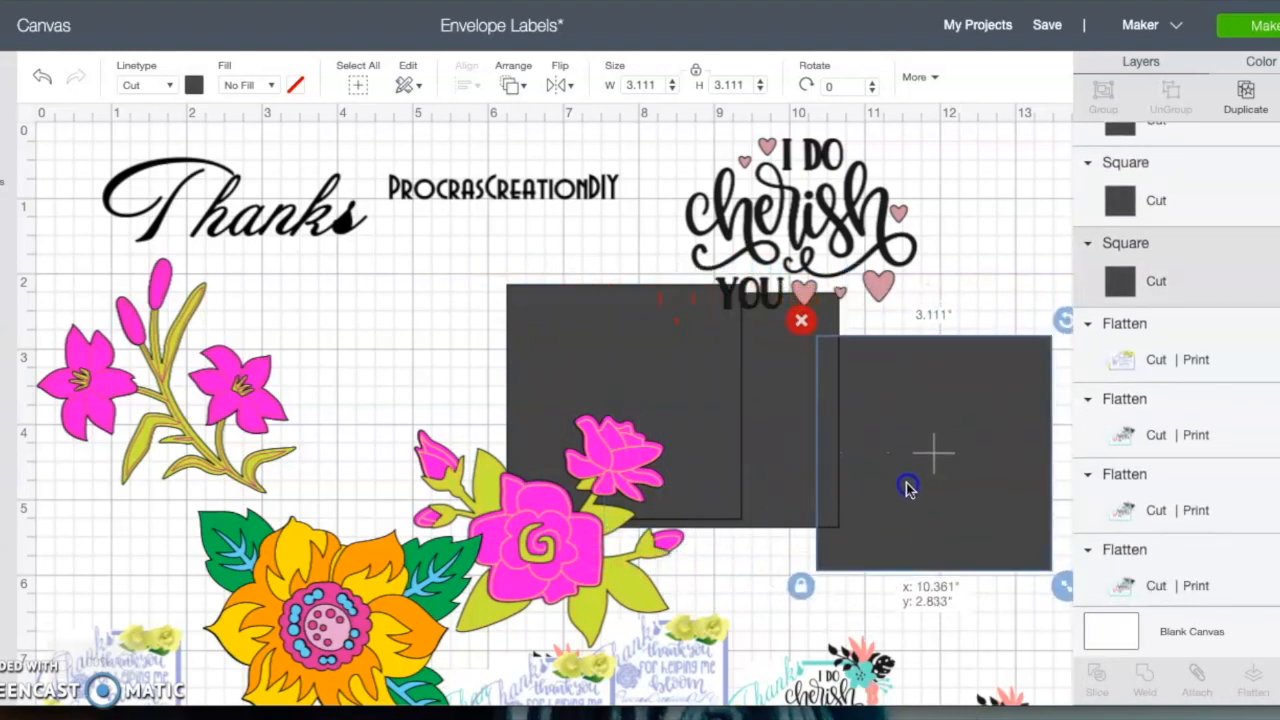
Recolor the separated square white and move it up to the right of the I Do Cherish You phrase.
{"action": "left_click", "coordinate": [194, 85]}
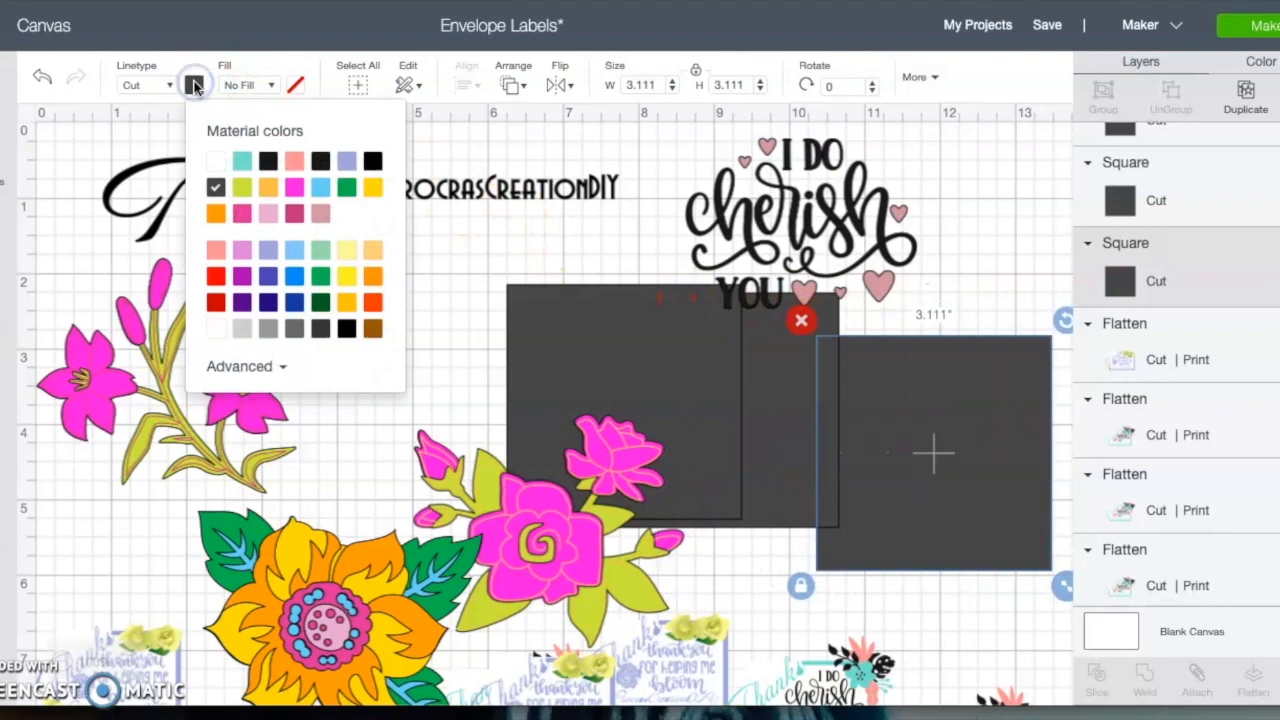
{"action": "left_click", "coordinate": [216, 161]}
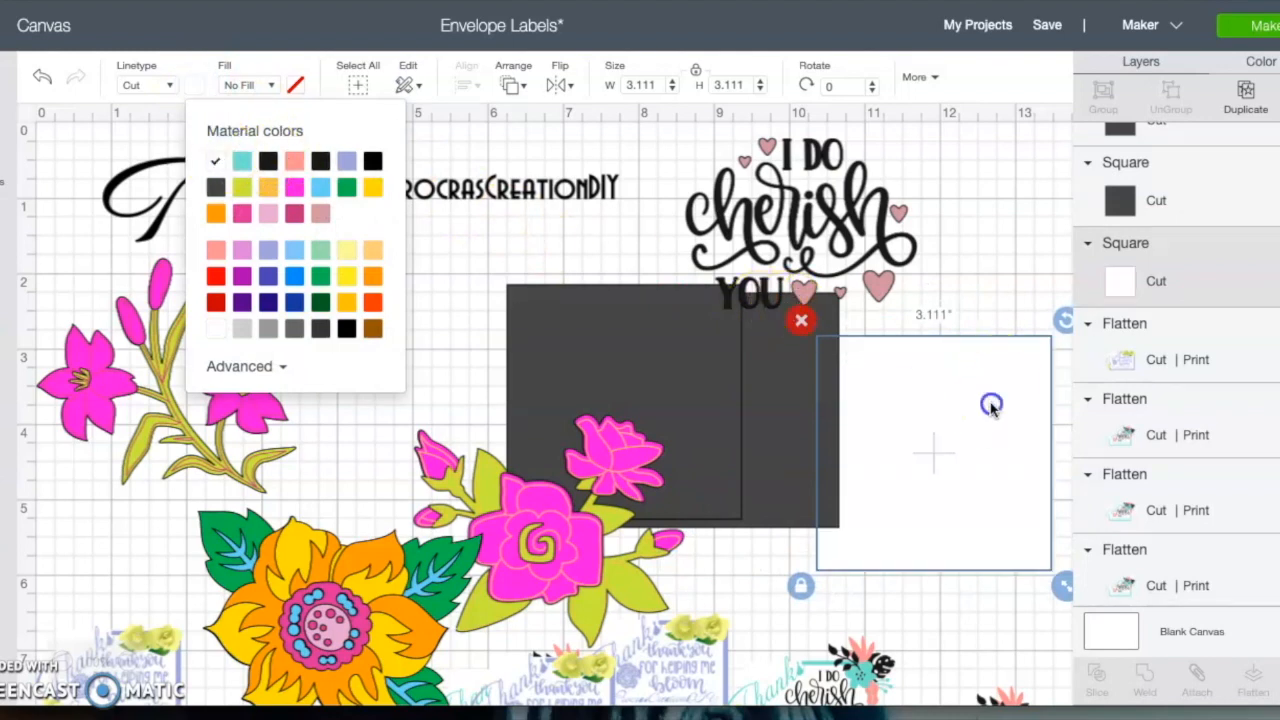
{"action": "left_click_drag", "start_coordinate": [989, 403], "coordinate": [1090, 297]}
{"action": "left_click", "coordinate": [1112, 272]}
{"action": "left_click_drag", "start_coordinate": [960, 383], "coordinate": [1043, 287]}
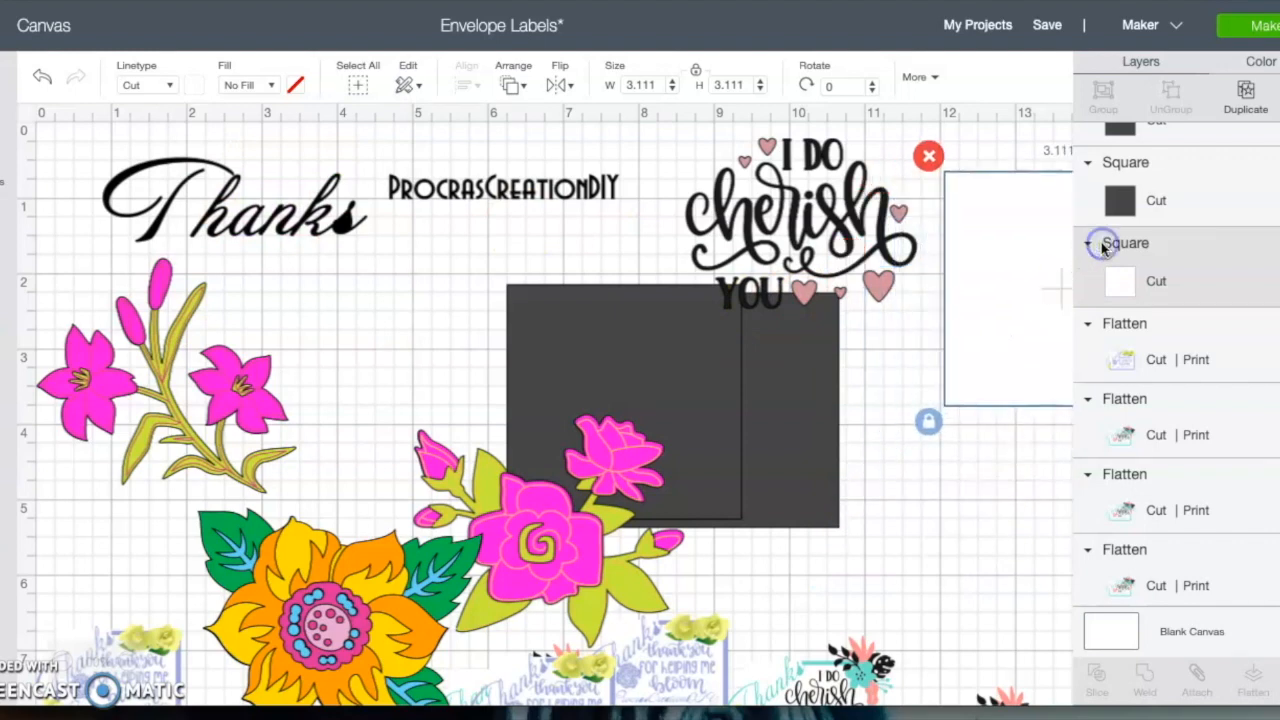
Move the rose, orange flower and lily graphics to the lower right of the canvas, and reposition the bloom label near the other labels.
{"action": "left_click_drag", "start_coordinate": [678, 580], "coordinate": [1153, 689]}
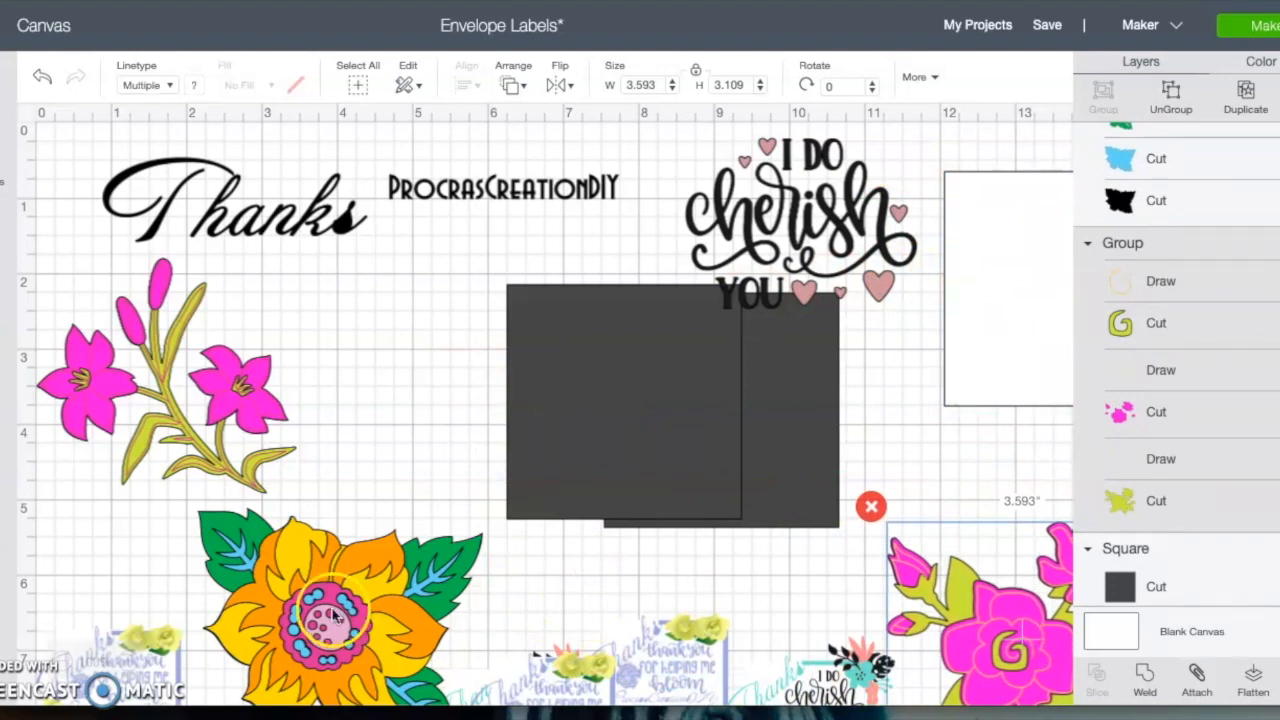
{"action": "left_click_drag", "start_coordinate": [470, 590], "coordinate": [1070, 622]}
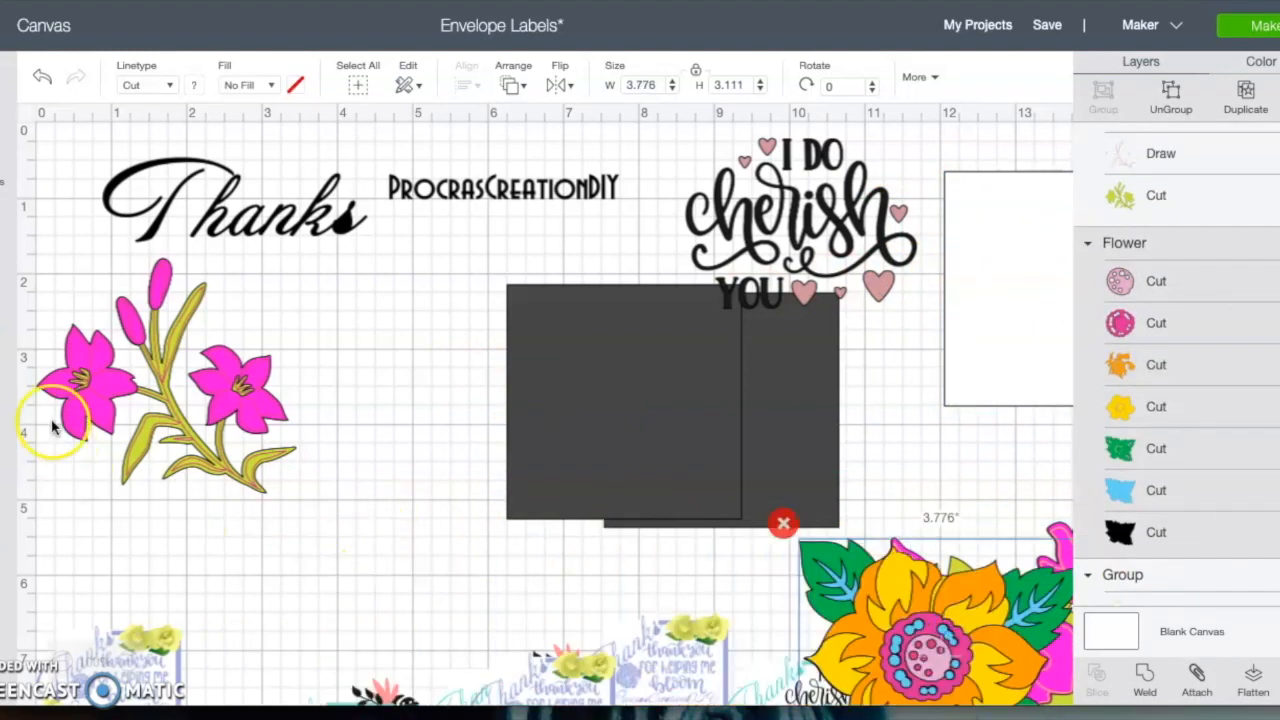
{"action": "left_click_drag", "start_coordinate": [115, 375], "coordinate": [930, 610]}
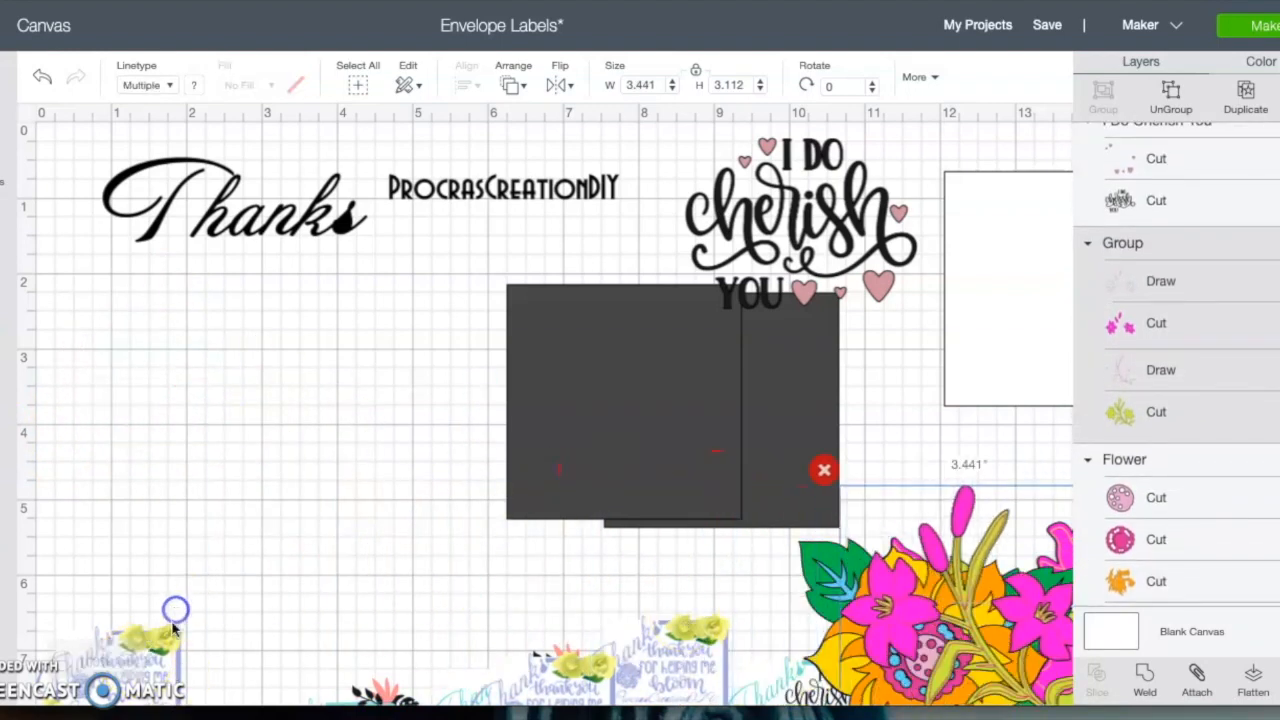
{"action": "left_click_drag", "start_coordinate": [163, 660], "coordinate": [157, 520]}
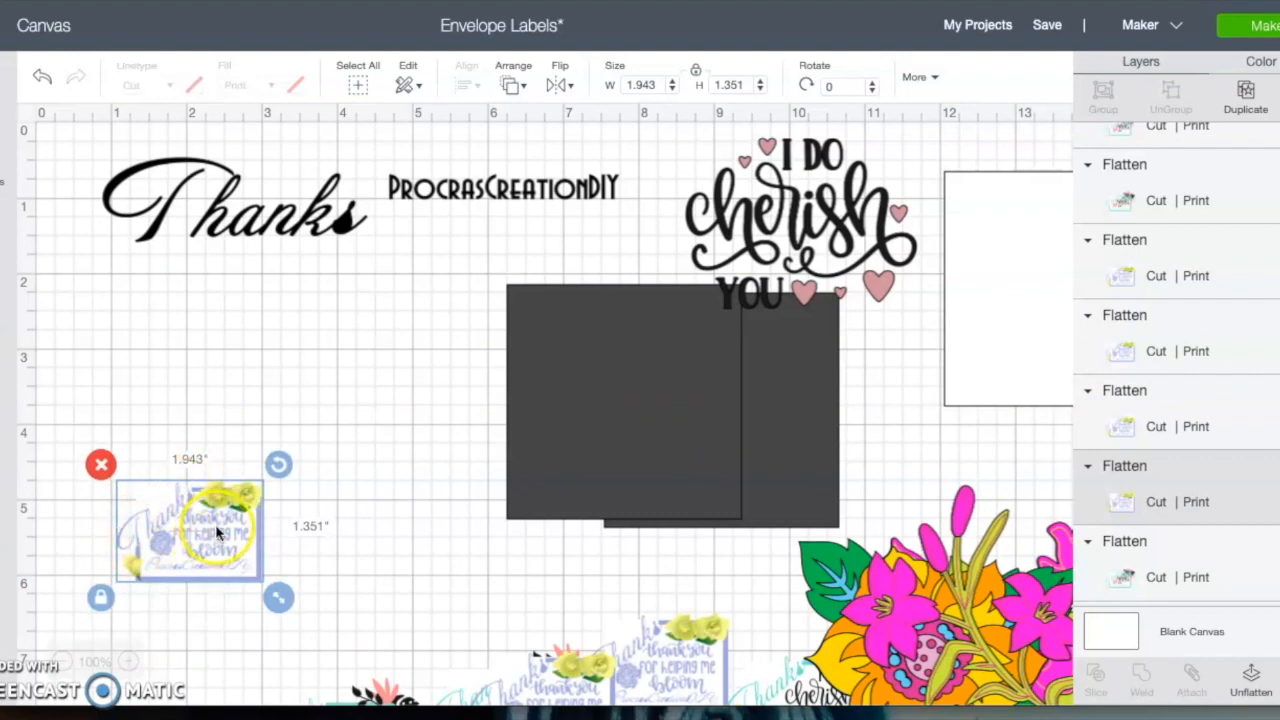
{"action": "left_click_drag", "start_coordinate": [216, 532], "coordinate": [270, 712]}
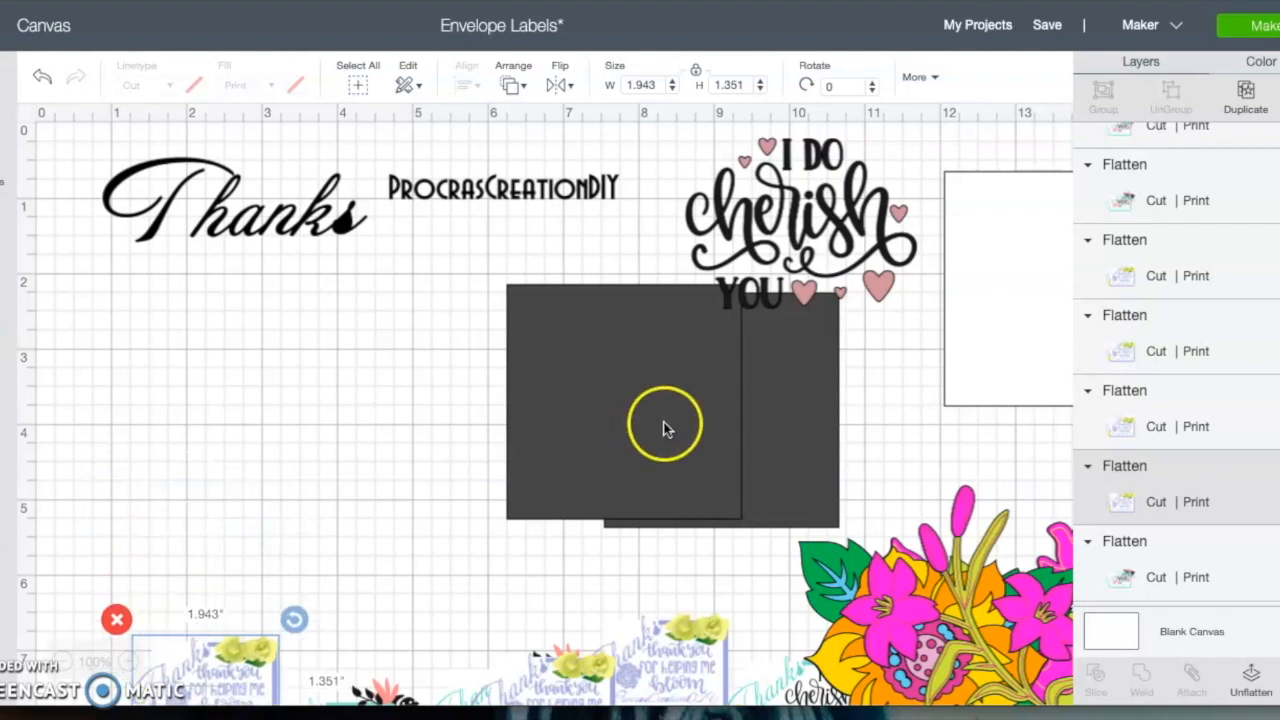
Place one dark square over the other and shrink it to about 2.76 in, centered with an even border around it.
{"action": "left_click_drag", "start_coordinate": [658, 402], "coordinate": [371, 449]}
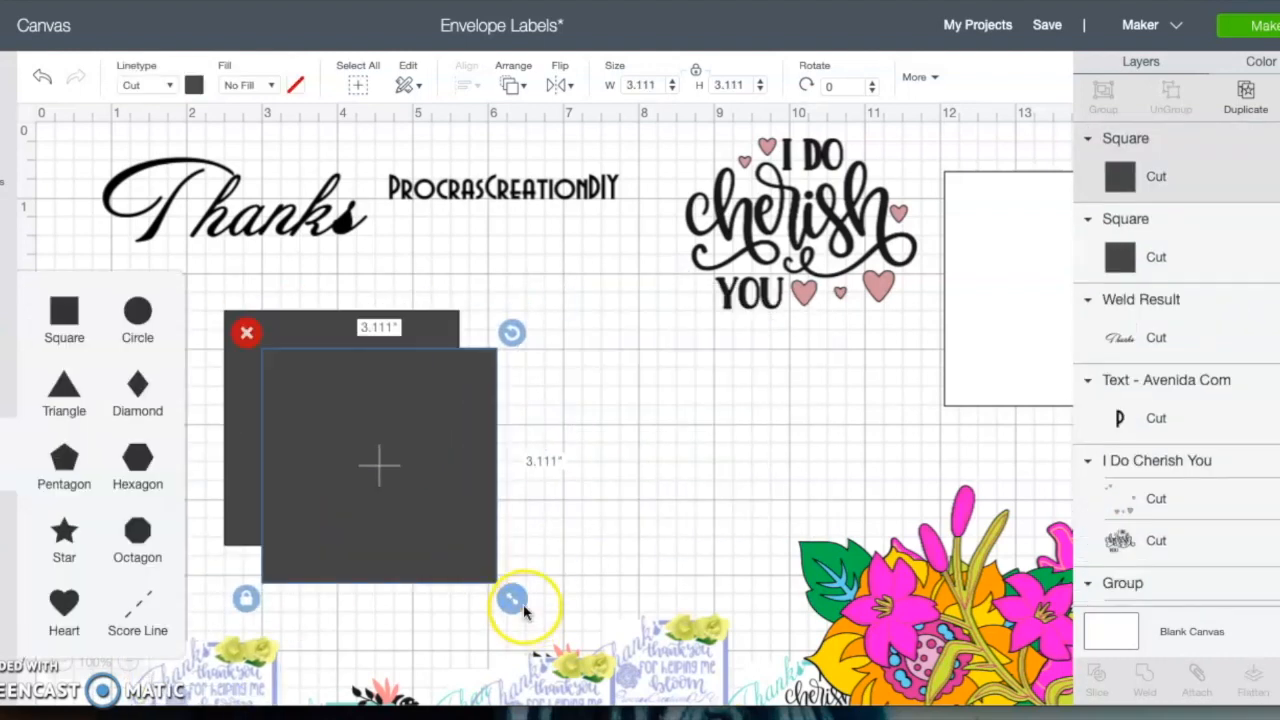
{"action": "left_click_drag", "start_coordinate": [514, 600], "coordinate": [477, 566]}
{"action": "left_click_drag", "start_coordinate": [434, 530], "coordinate": [397, 483]}
{"action": "left_click_drag", "start_coordinate": [444, 535], "coordinate": [458, 545]}
{"action": "left_click", "coordinate": [153, 448]}
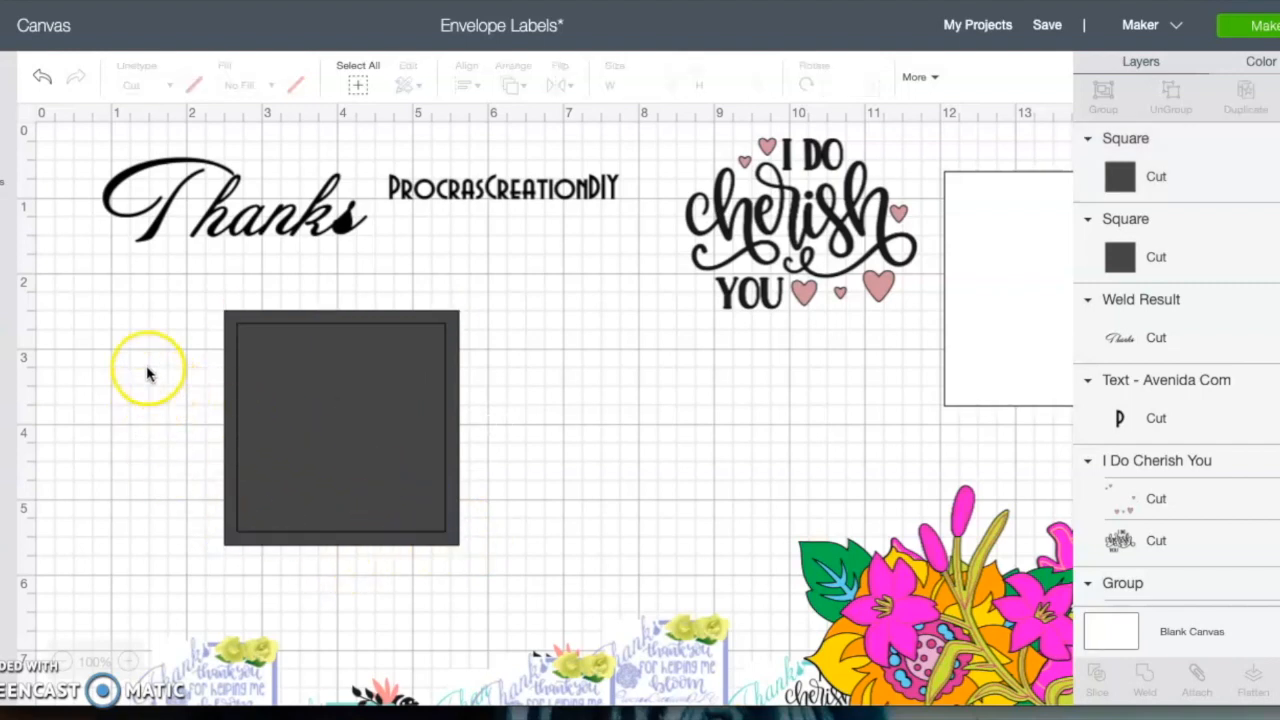
Slice the two stacked squares and delete both inner square pieces, keeping only the outer frame.
{"action": "left_click_drag", "start_coordinate": [140, 360], "coordinate": [547, 472]}
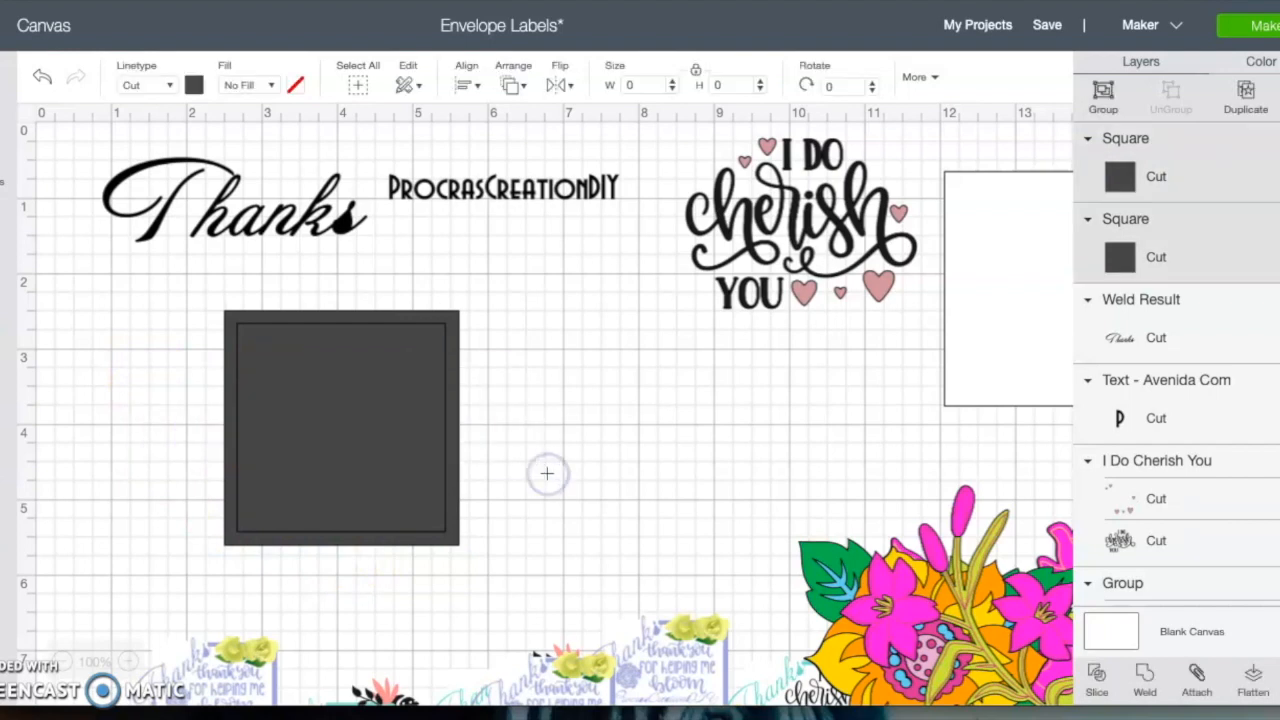
{"action": "left_click", "coordinate": [1097, 680]}
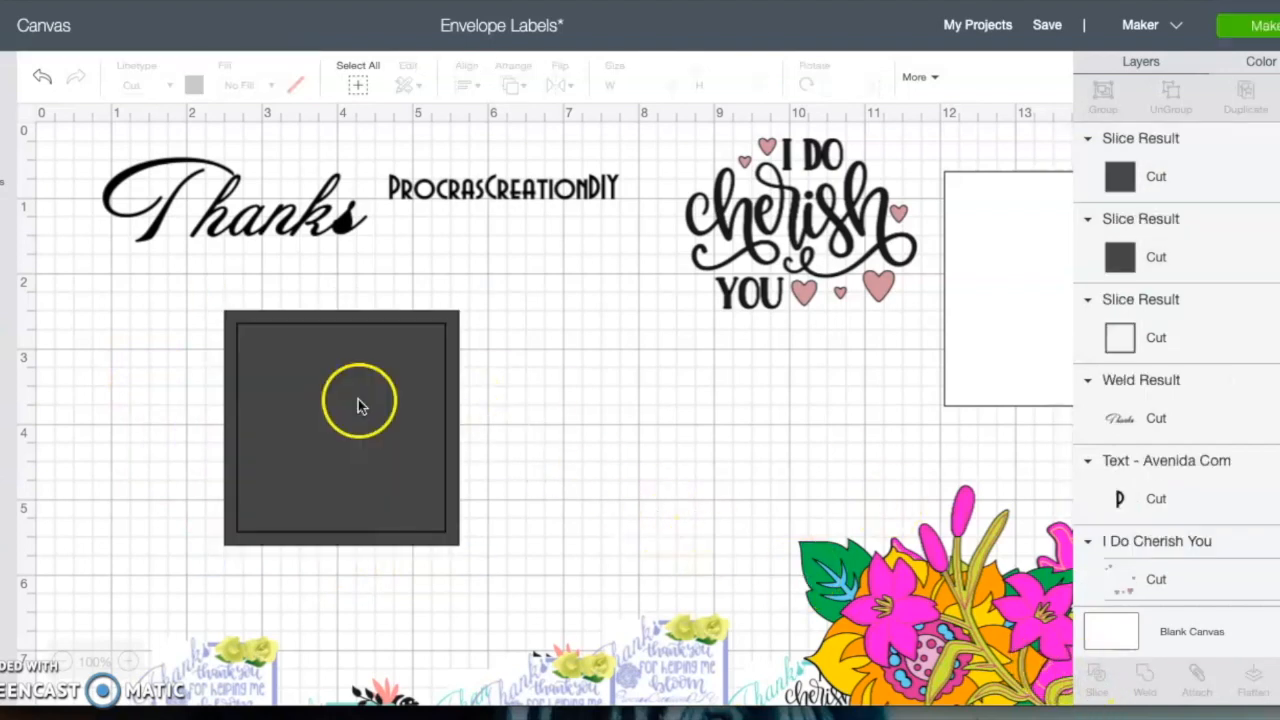
{"action": "left_click_drag", "start_coordinate": [331, 397], "coordinate": [592, 412]}
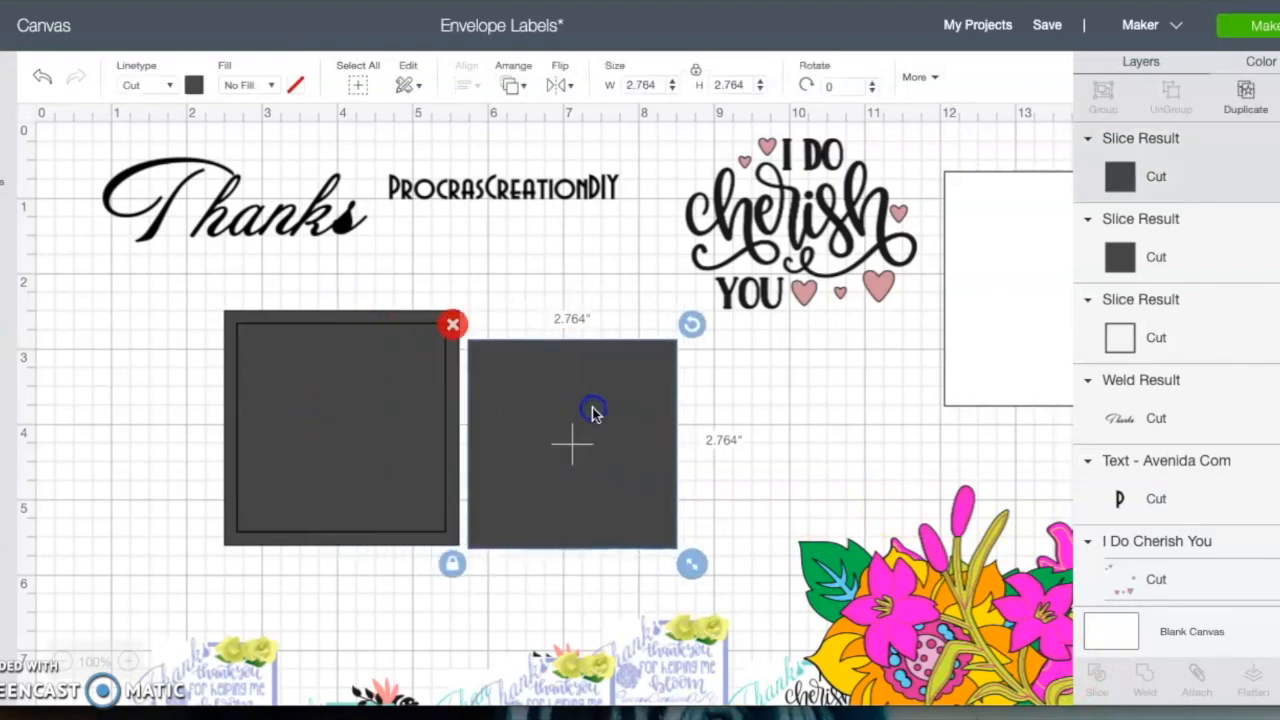
{"action": "key", "text": "Delete"}
{"action": "left_click_drag", "start_coordinate": [395, 432], "coordinate": [697, 441]}
{"action": "key", "text": "Delete"}
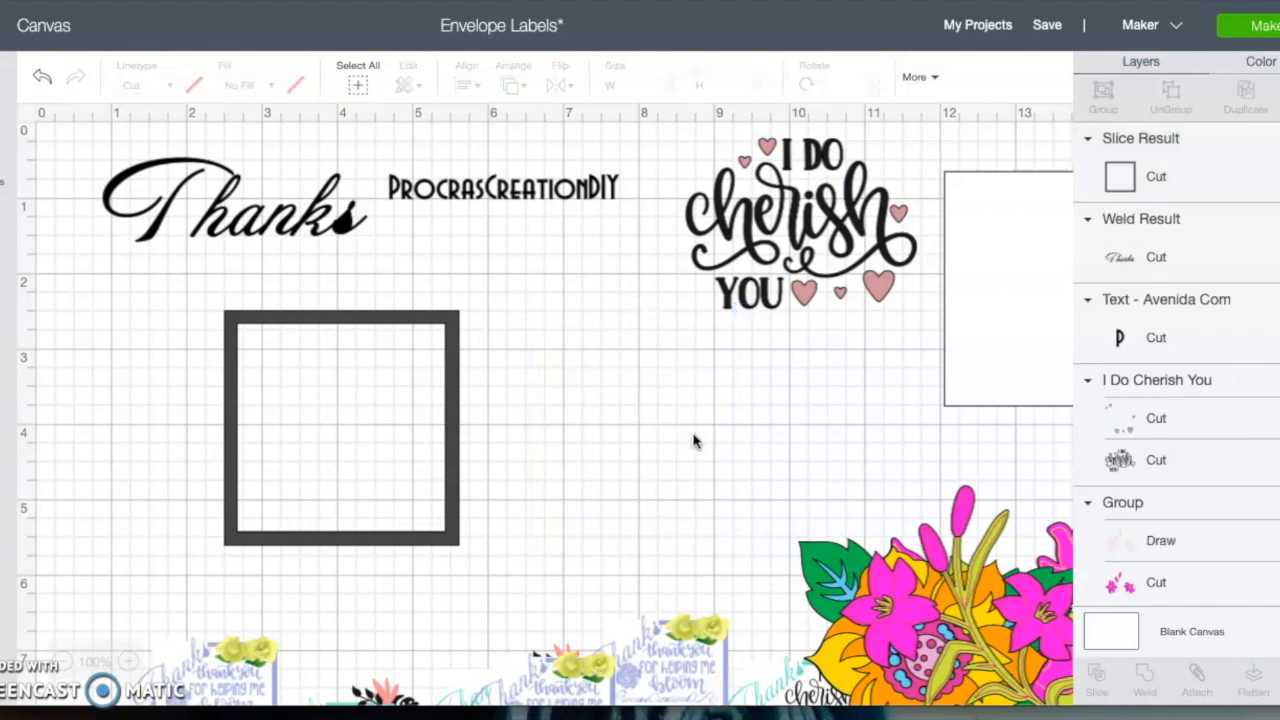
Unlock the frame's proportions and stretch it into a wide rectangle about 4.4 in by 2.8 in.
{"action": "left_click", "coordinate": [445, 457]}
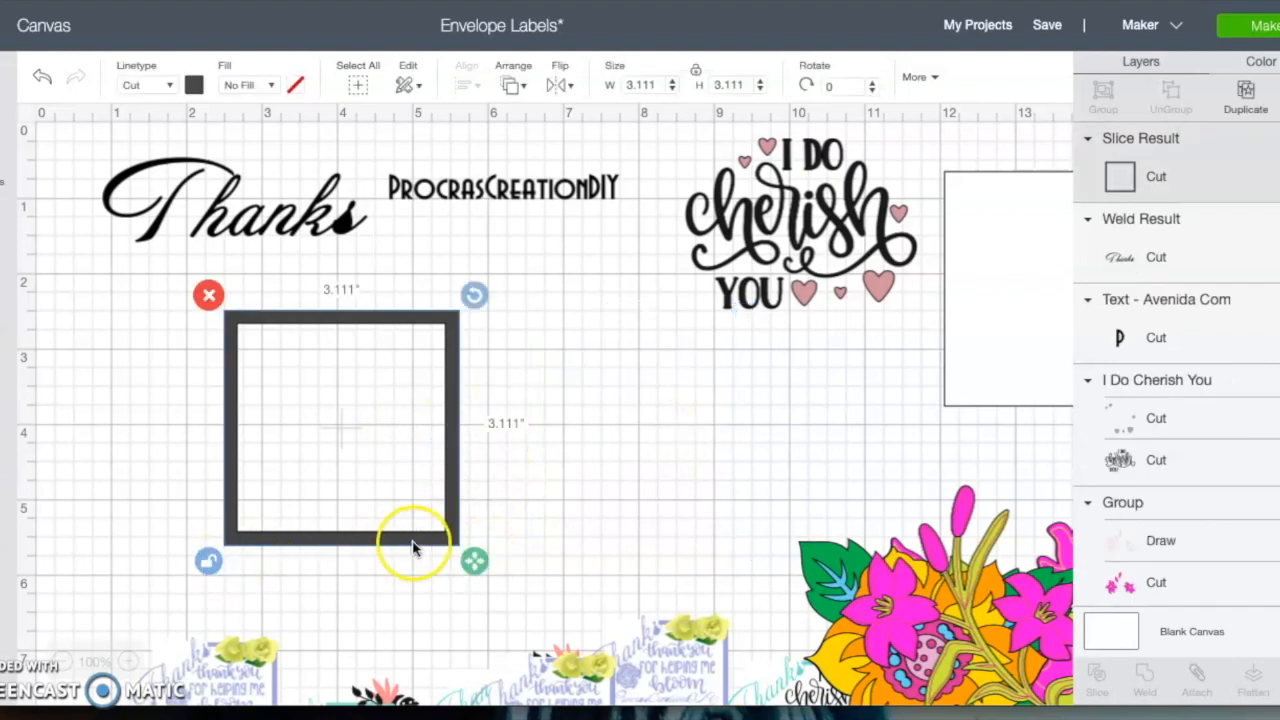
{"action": "left_click_drag", "start_coordinate": [478, 558], "coordinate": [576, 530]}
{"action": "left_click", "coordinate": [25, 490]}
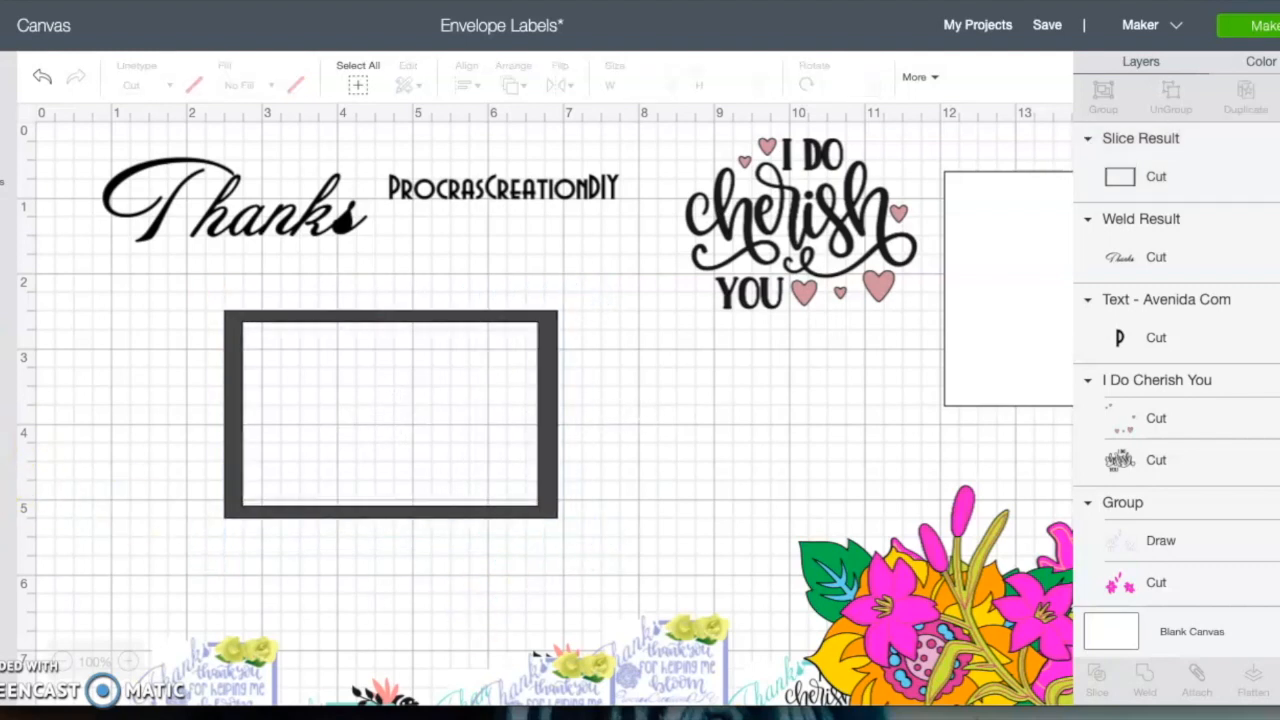
Add a new square, size it to about 2.1 in, and position it over the frame's upper-left corner.
{"action": "left_click", "coordinate": [2, 448]}
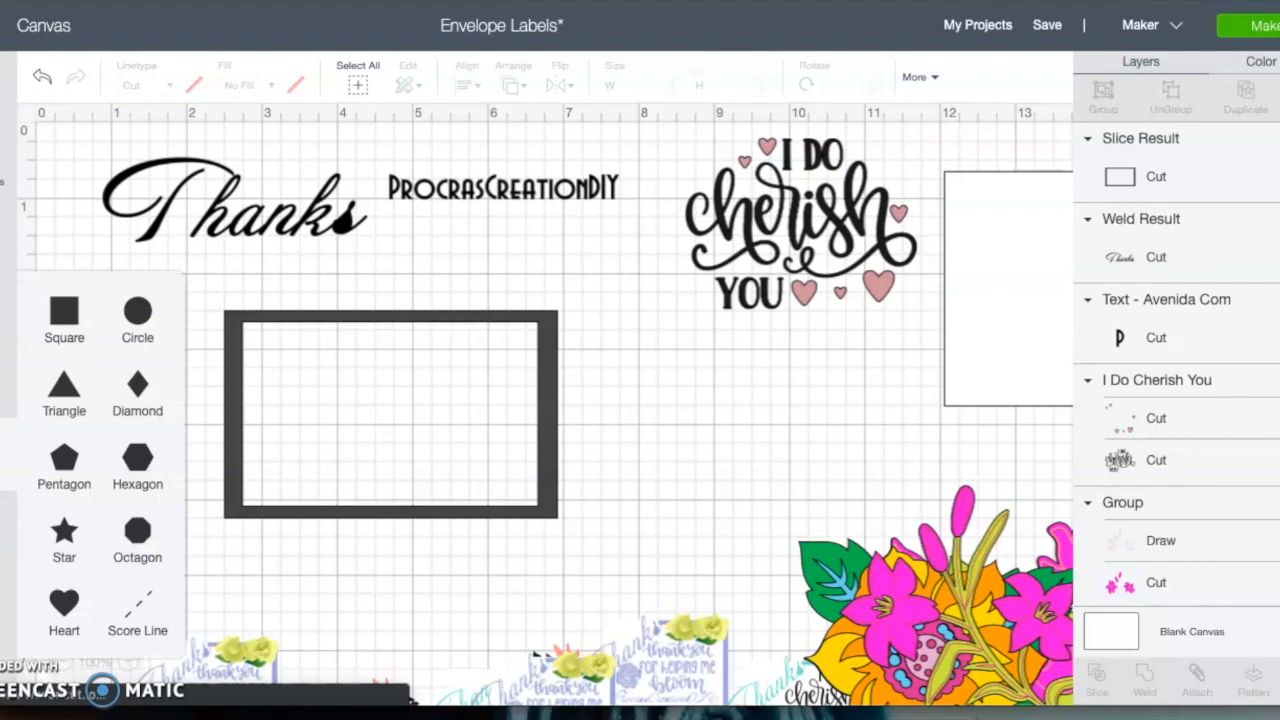
{"action": "left_click", "coordinate": [78, 322]}
{"action": "left_click_drag", "start_coordinate": [555, 625], "coordinate": [470, 565]}
{"action": "left_click_drag", "start_coordinate": [405, 497], "coordinate": [343, 434]}
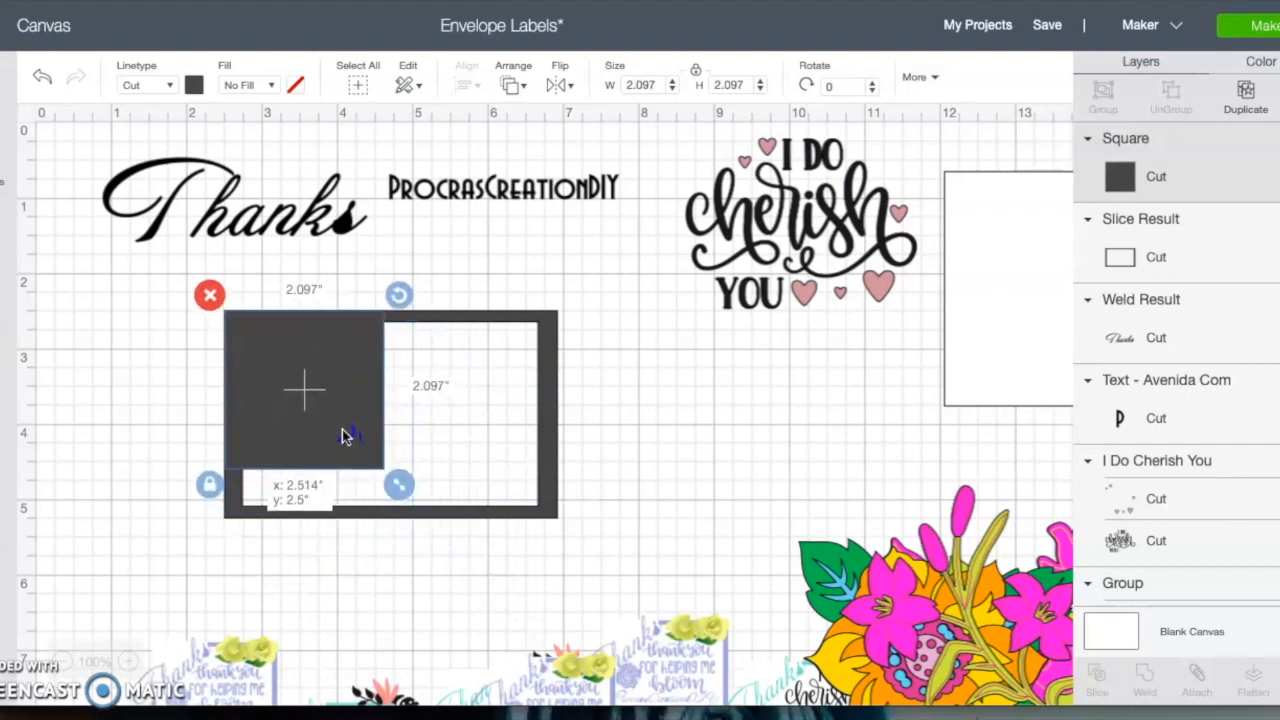
{"action": "left_click_drag", "start_coordinate": [343, 434], "coordinate": [343, 434]}
{"action": "left_click", "coordinate": [135, 396]}
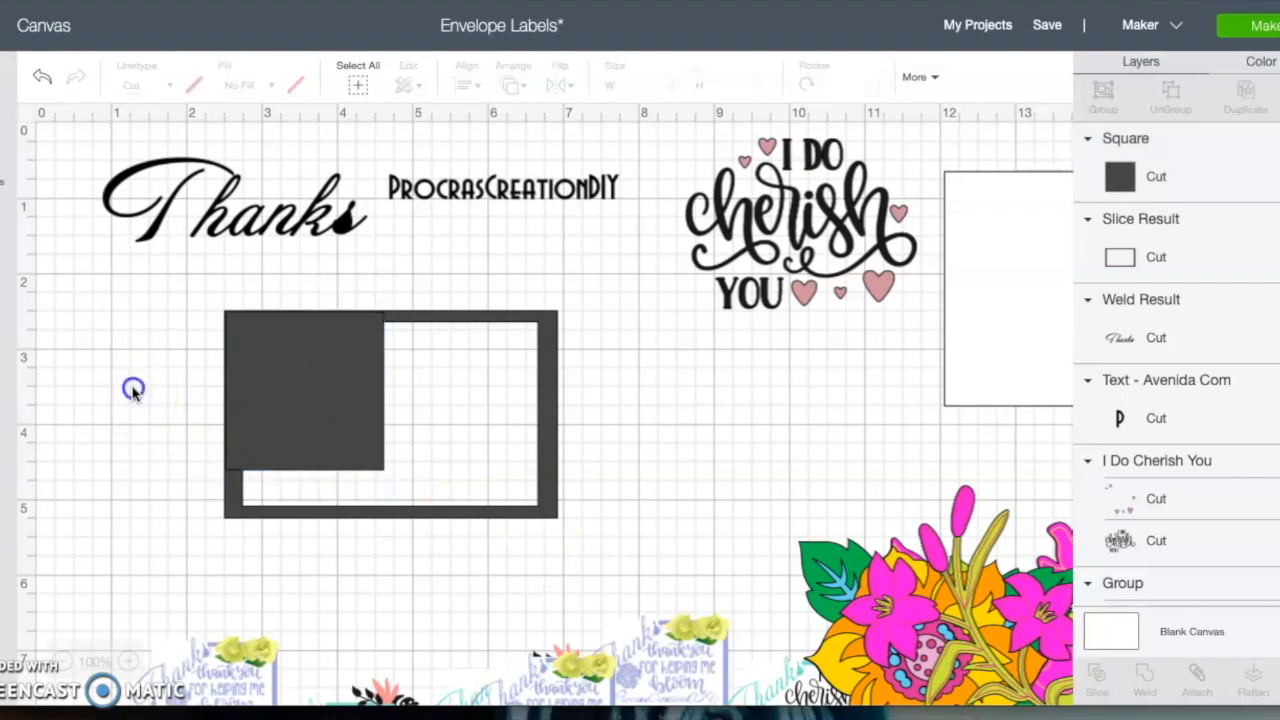
{"action": "mouse_move", "coordinate": [312, 394]}
{"action": "left_mouse_down"}
{"action": "mouse_move", "coordinate": [300, 384]}
{"action": "mouse_move", "coordinate": [309, 394]}
{"action": "left_mouse_up"}
{"action": "left_click", "coordinate": [155, 325]}
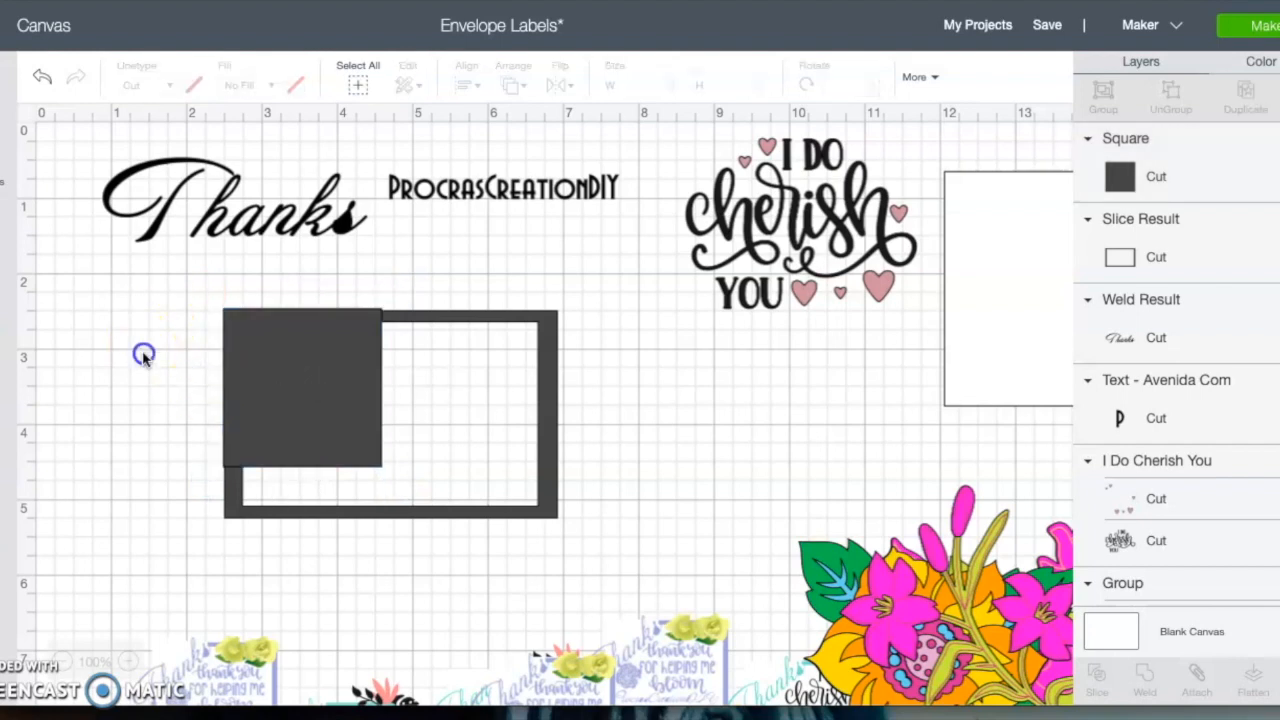
Slice the square from the frame and delete the three cut pieces, leaving the frame's upper-left corner open.
{"action": "left_click_drag", "start_coordinate": [143, 355], "coordinate": [657, 429]}
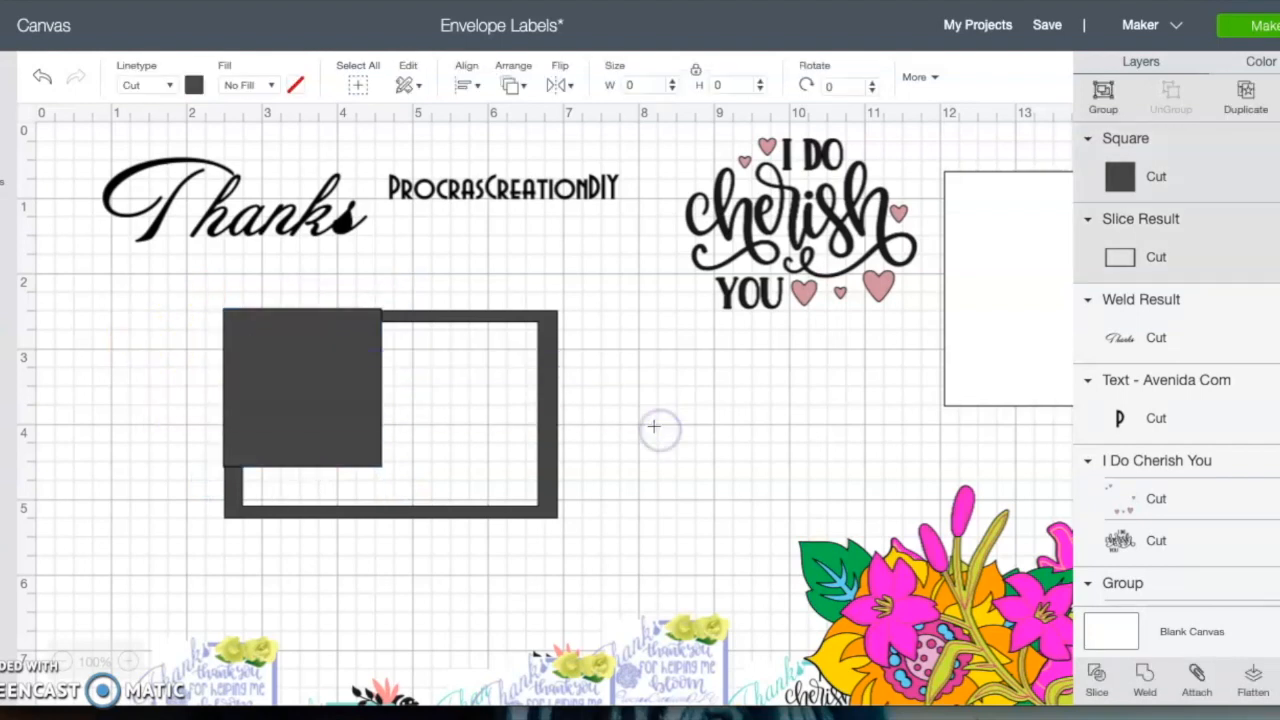
{"action": "left_click", "coordinate": [1094, 677]}
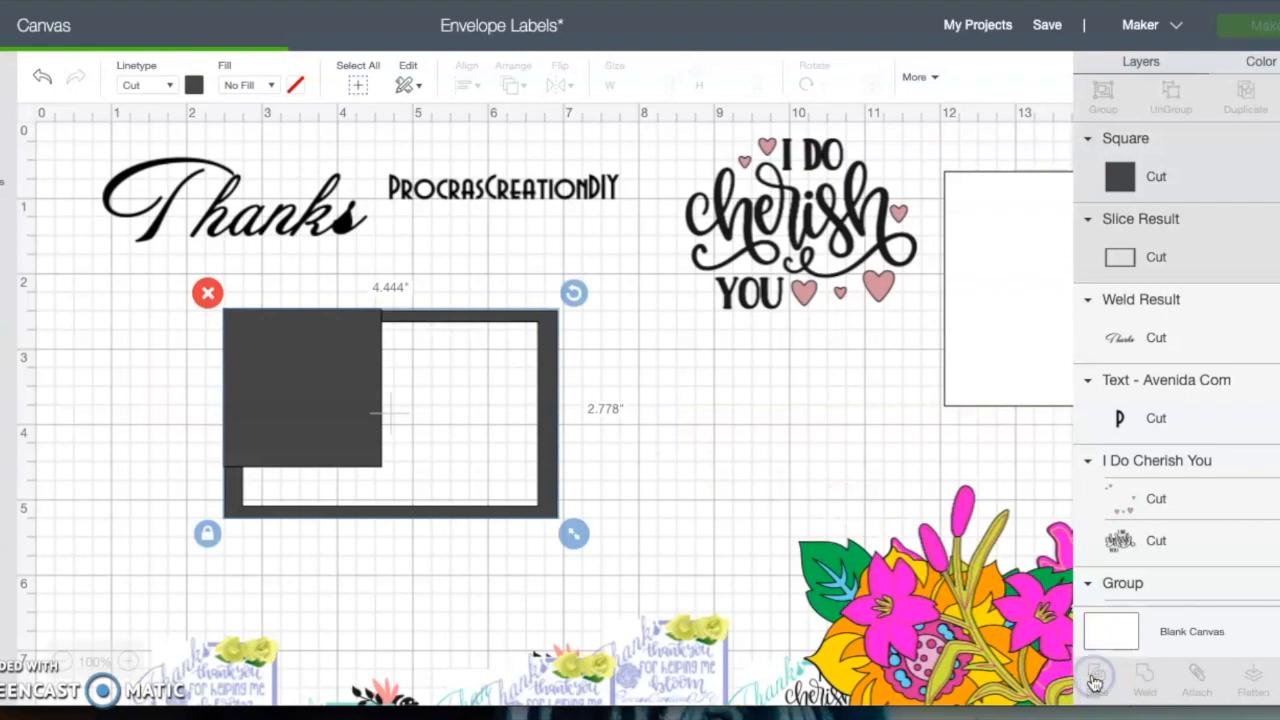
{"action": "left_click", "coordinate": [282, 318]}
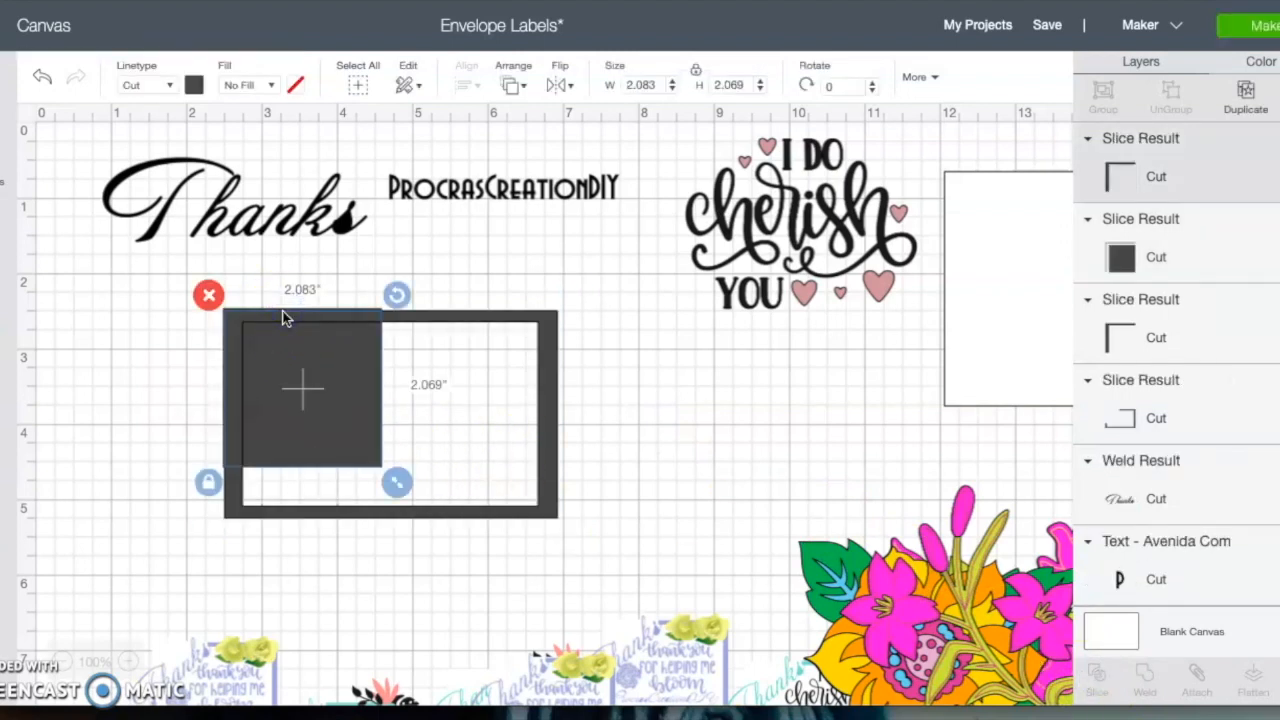
{"action": "key", "text": "Delete"}
{"action": "left_click", "coordinate": [285, 343]}
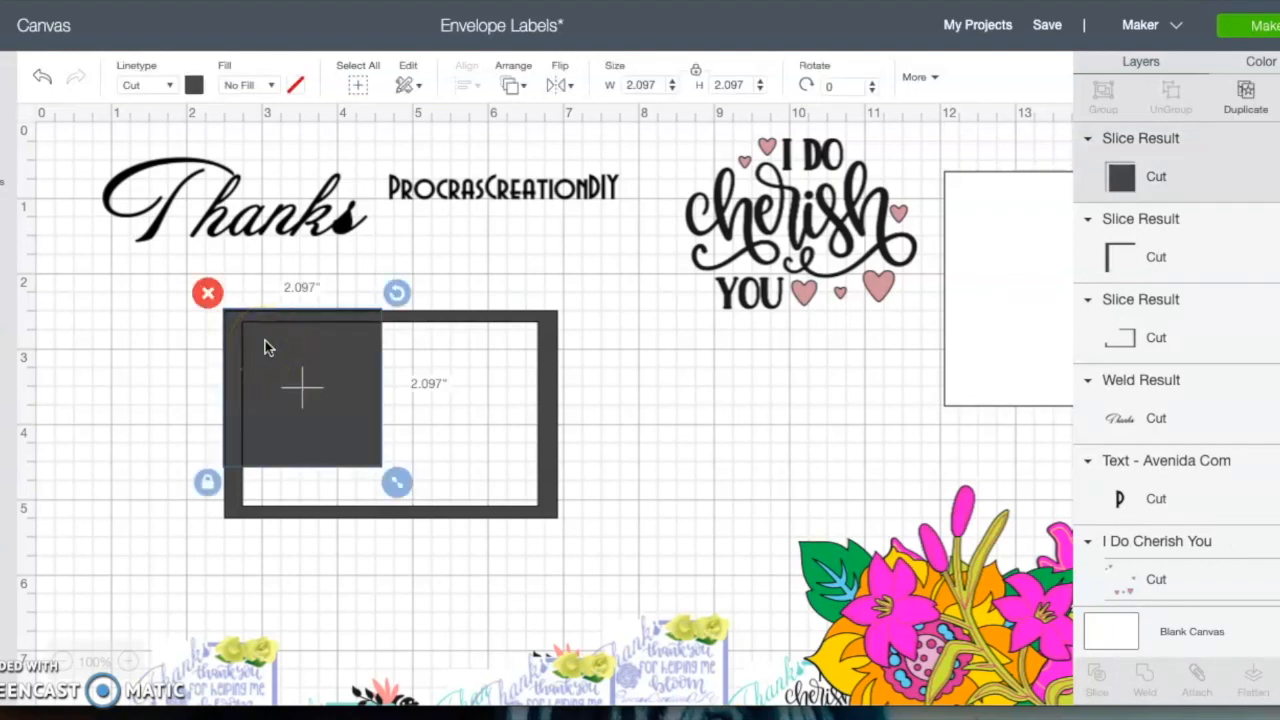
{"action": "key", "text": "Delete"}
{"action": "left_click", "coordinate": [240, 332]}
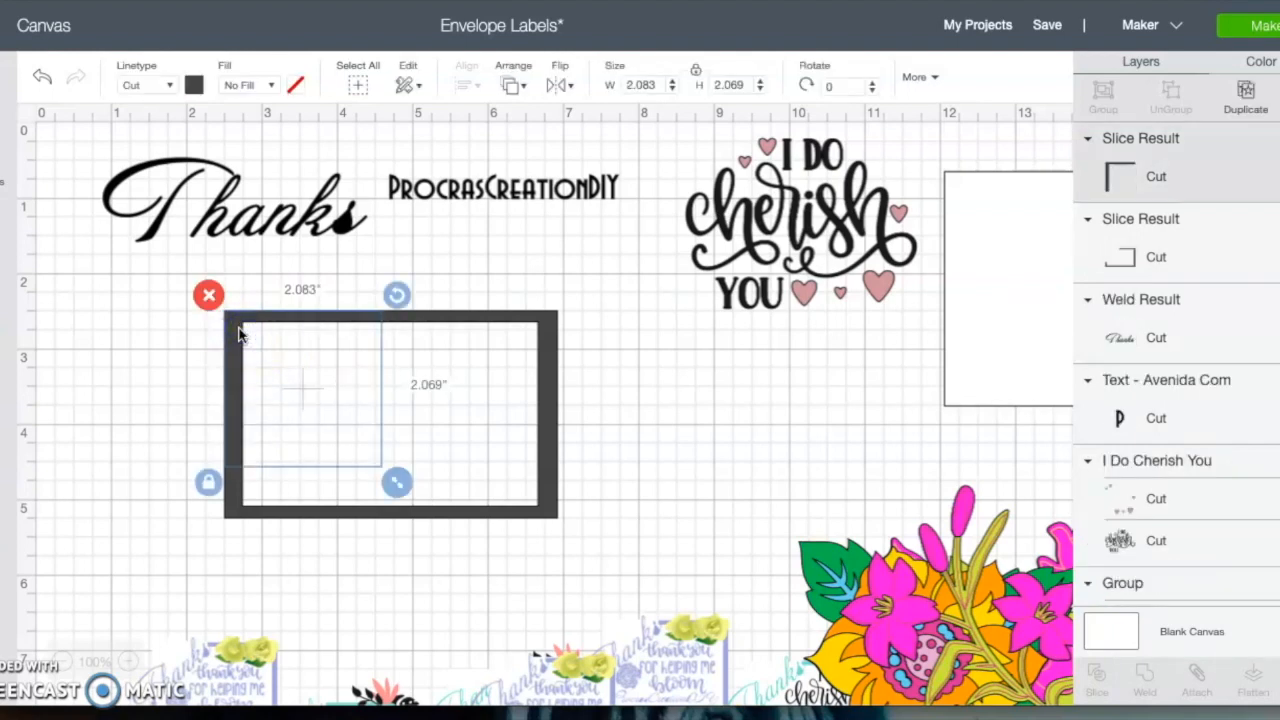
{"action": "key", "text": "Delete"}
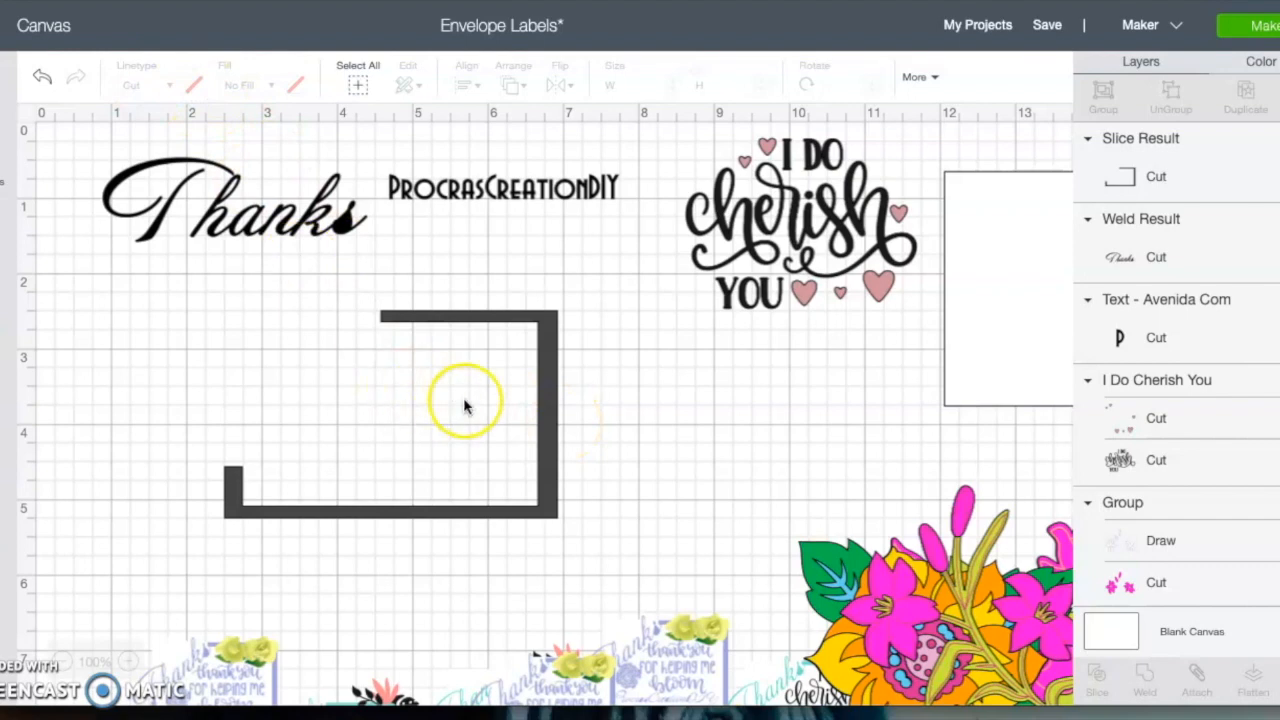
Move the Thanks lettering into the frame's open corner, rotate it to about 318°, bring it to the front, and align it with the frame ends.
{"action": "left_click_drag", "start_coordinate": [229, 237], "coordinate": [296, 458]}
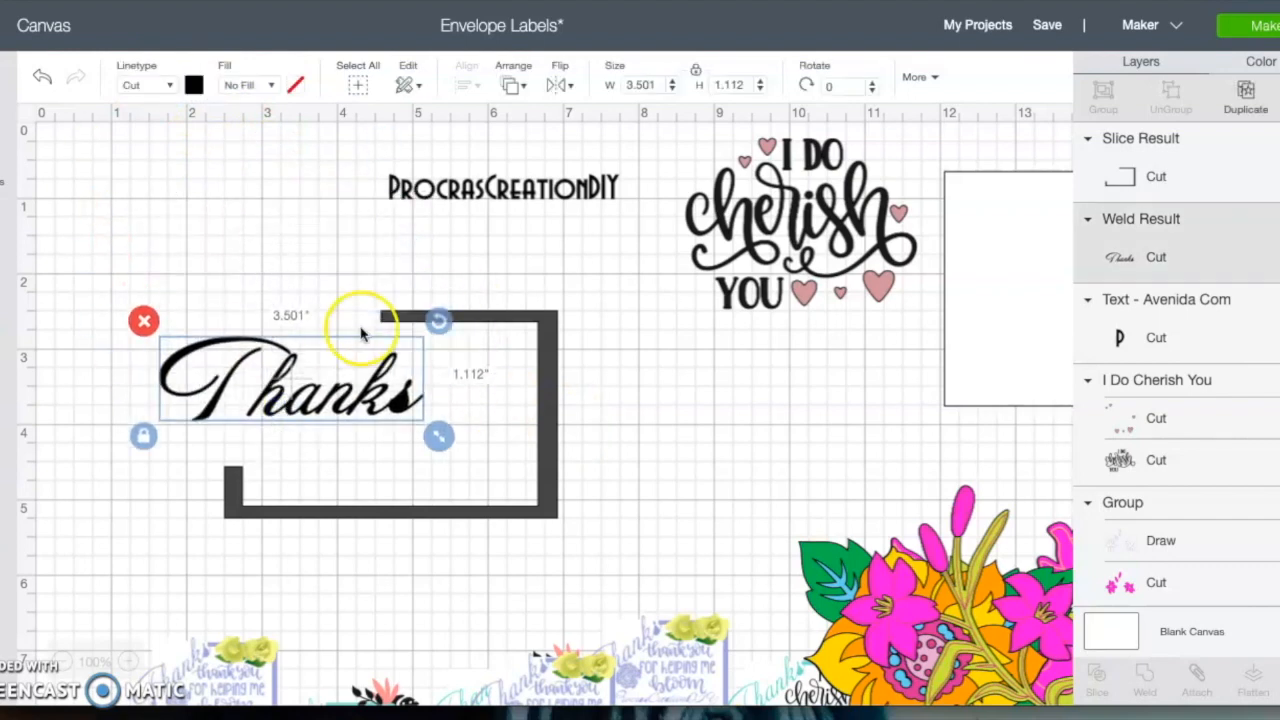
{"action": "left_click_drag", "start_coordinate": [443, 325], "coordinate": [357, 258]}
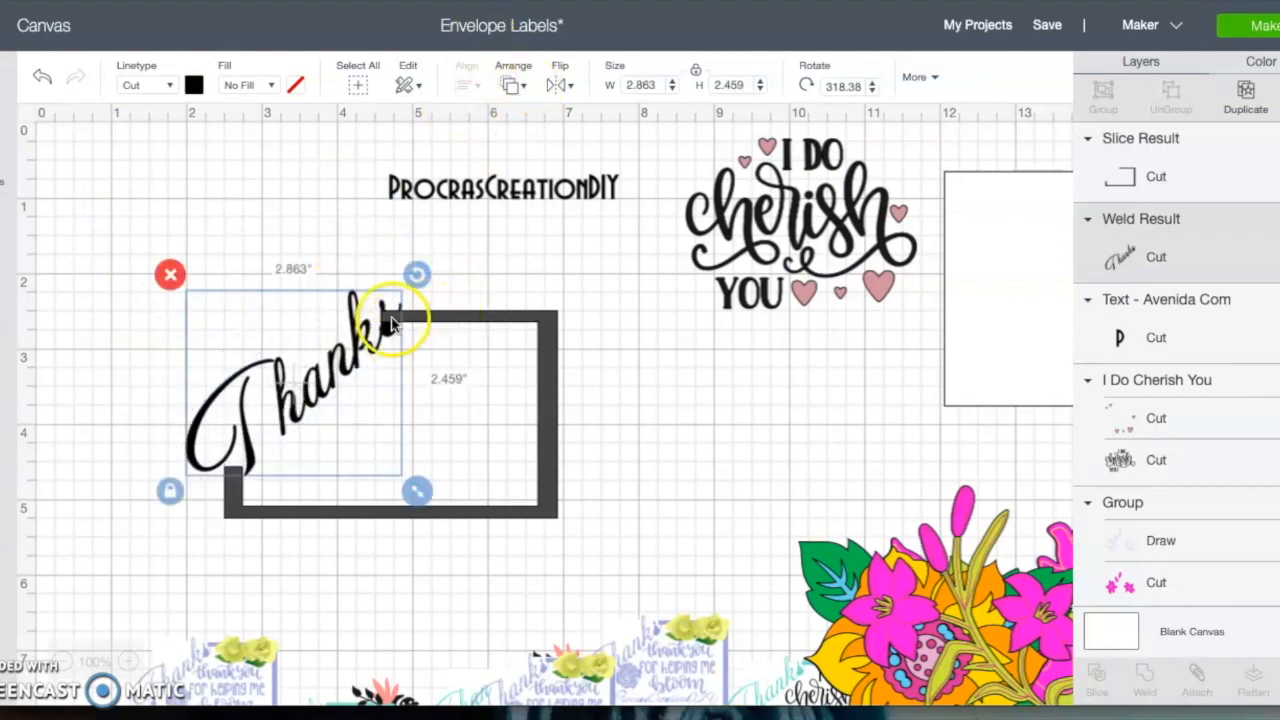
{"action": "left_click", "coordinate": [513, 86]}
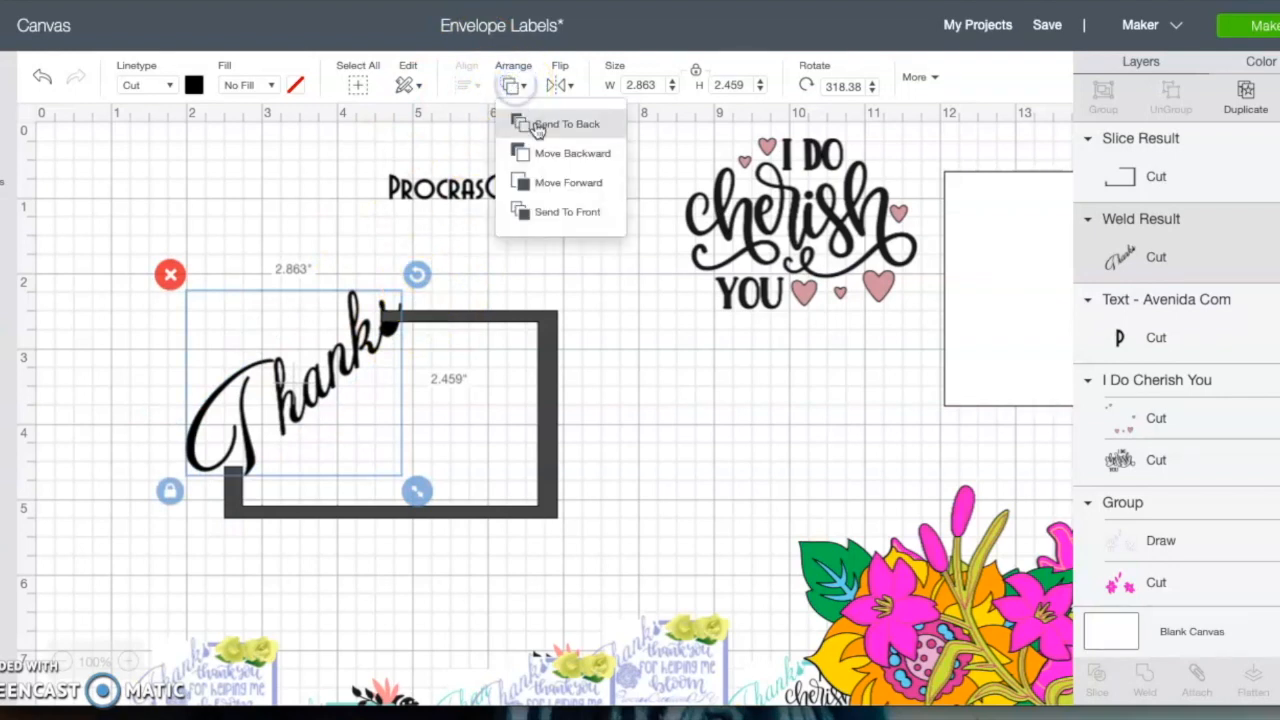
{"action": "left_click", "coordinate": [560, 211]}
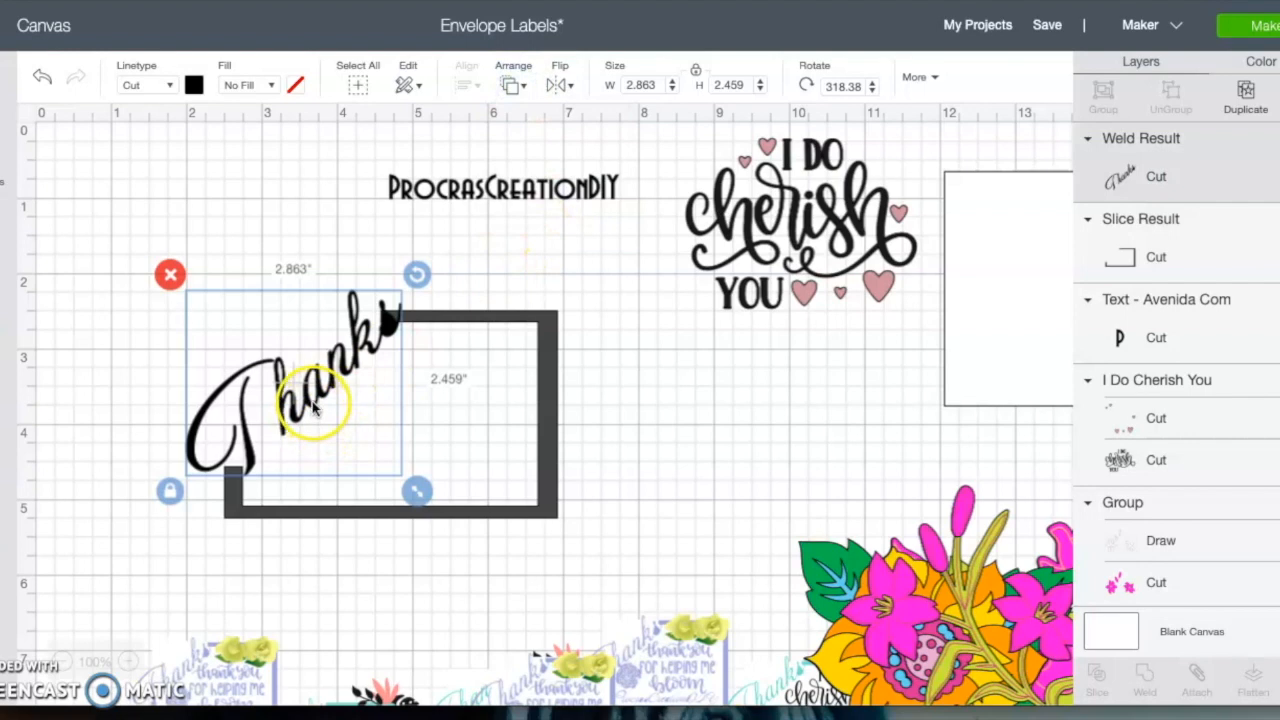
{"action": "left_click_drag", "start_coordinate": [320, 393], "coordinate": [314, 391]}
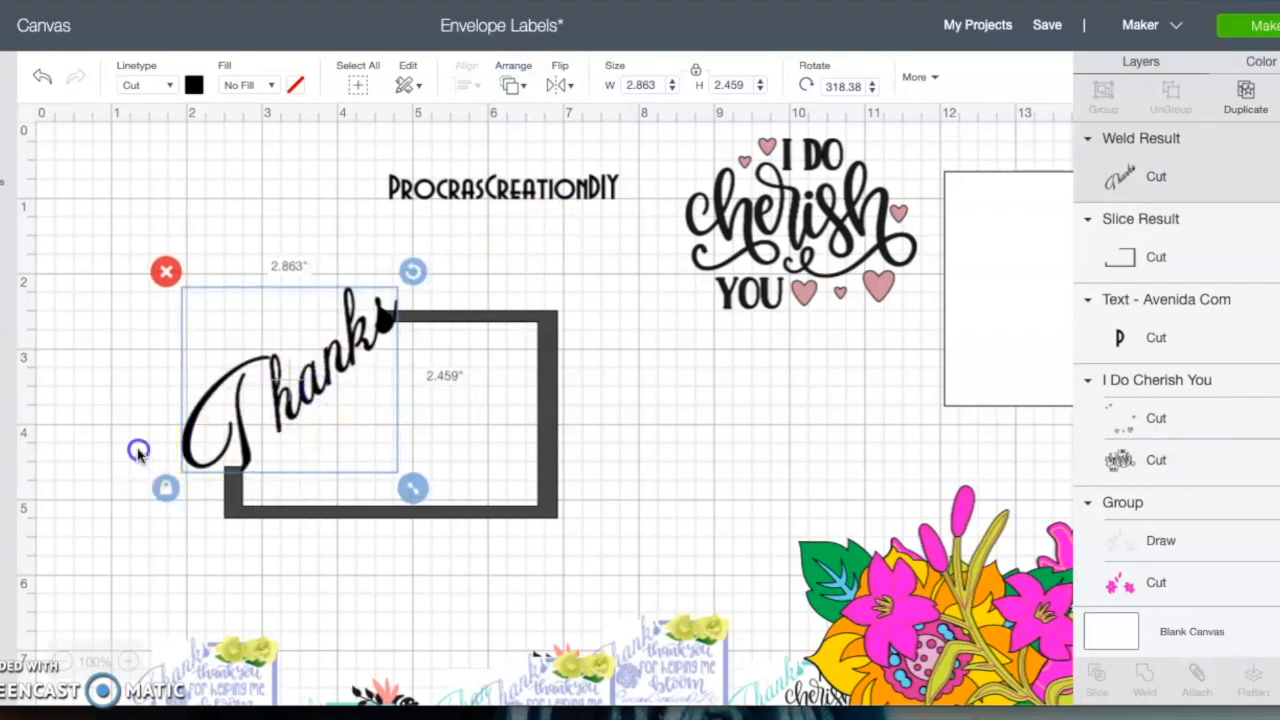
{"action": "left_click", "coordinate": [131, 440]}
Attach the Thanks lettering to the frame and move the combined piece up and to the left.
{"action": "left_click_drag", "start_coordinate": [122, 386], "coordinate": [674, 451]}
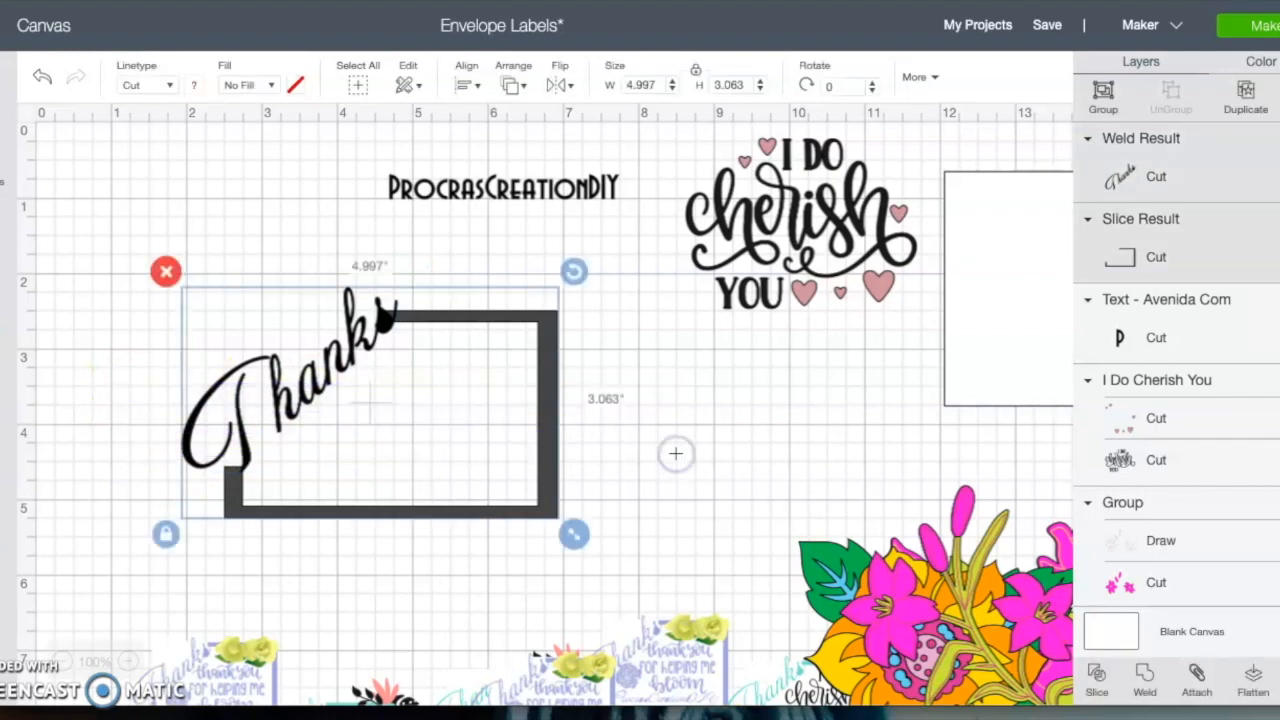
{"action": "left_click", "coordinate": [1199, 675]}
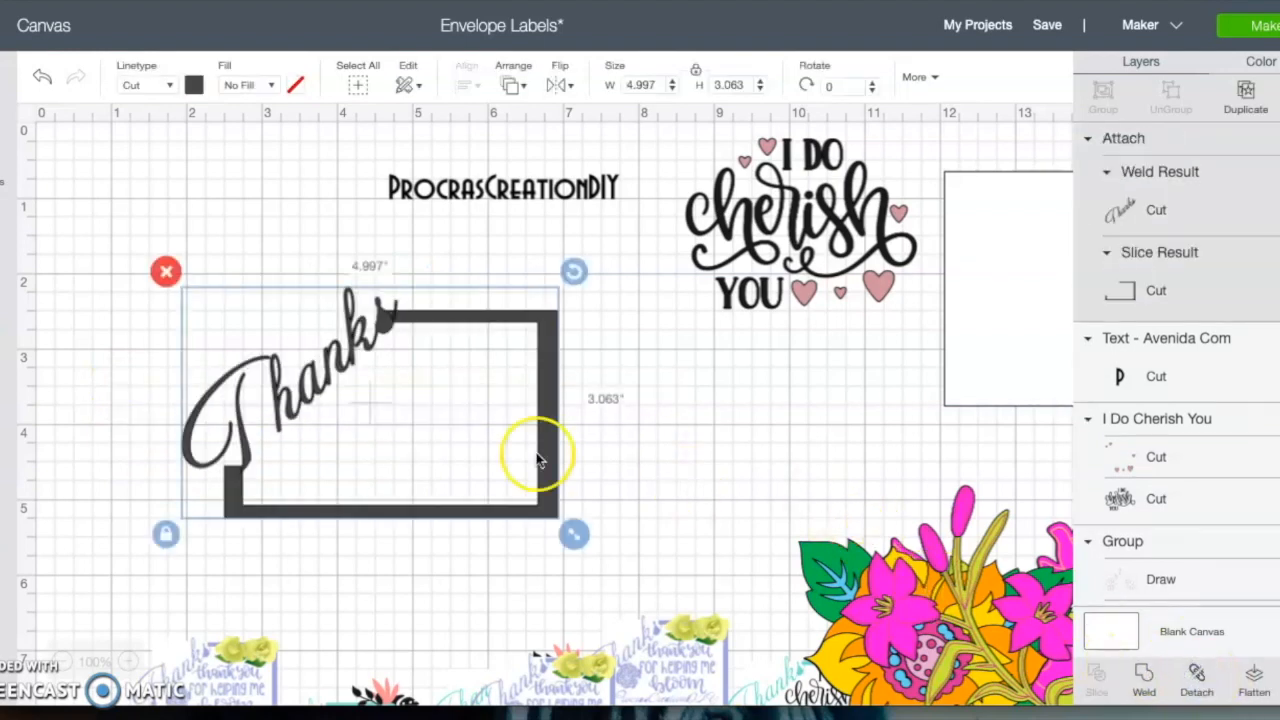
{"action": "left_click_drag", "start_coordinate": [537, 443], "coordinate": [489, 385]}
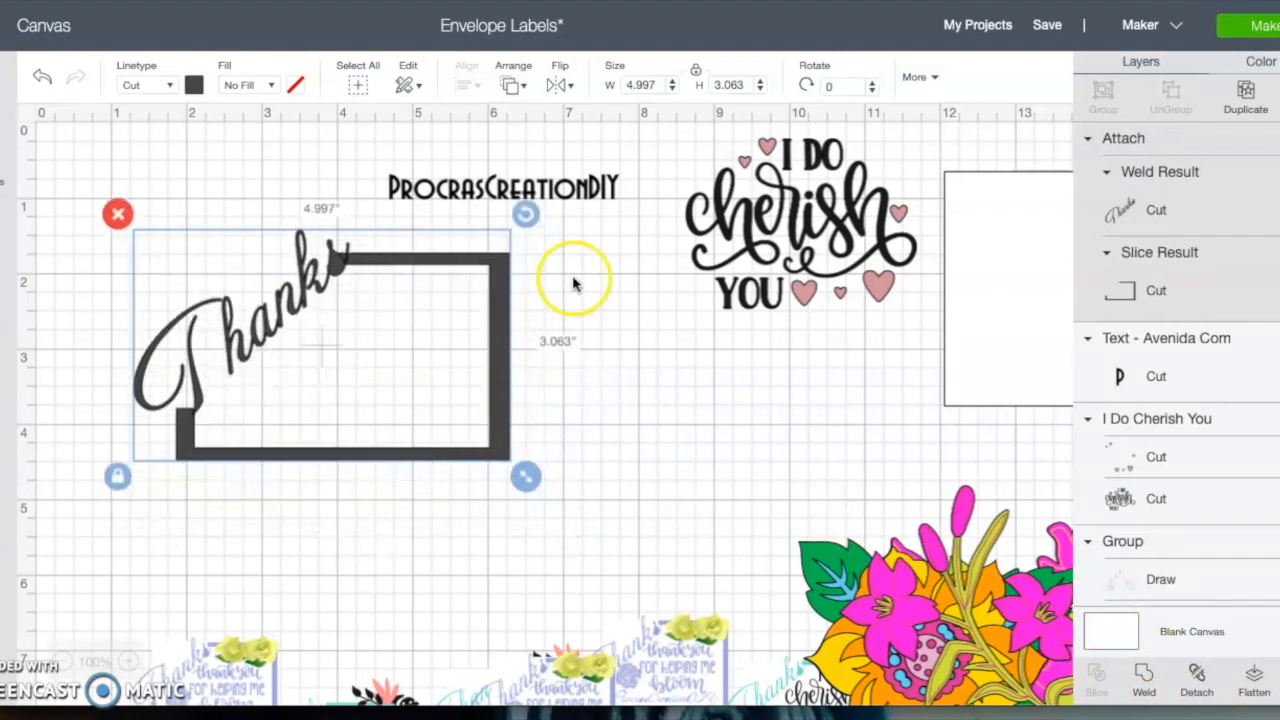
Place the ProcrasCreationDIY text along the frame's inner bottom edge at about 3.34 in wide and attach it to the Thanks frame.
{"action": "left_click_drag", "start_coordinate": [590, 190], "coordinate": [486, 459]}
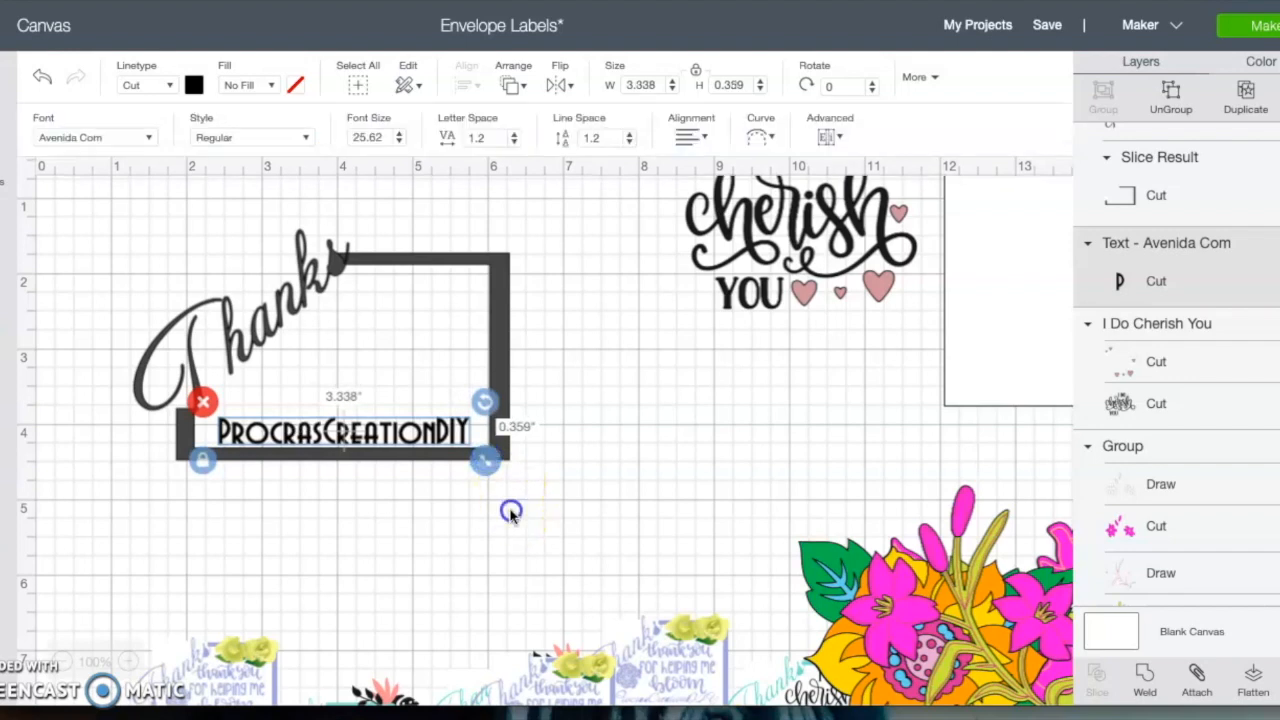
{"action": "left_click", "coordinate": [591, 432]}
{"action": "left_click_drag", "start_coordinate": [128, 242], "coordinate": [533, 478]}
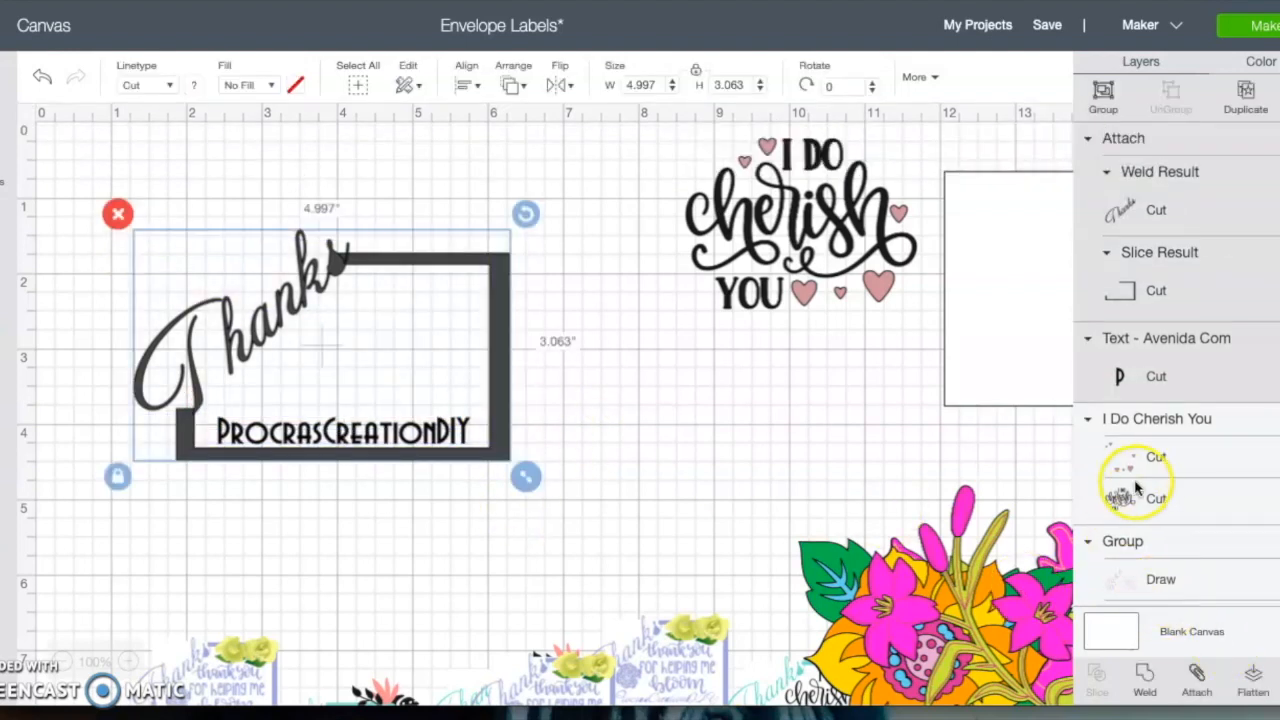
{"action": "left_click", "coordinate": [1198, 680]}
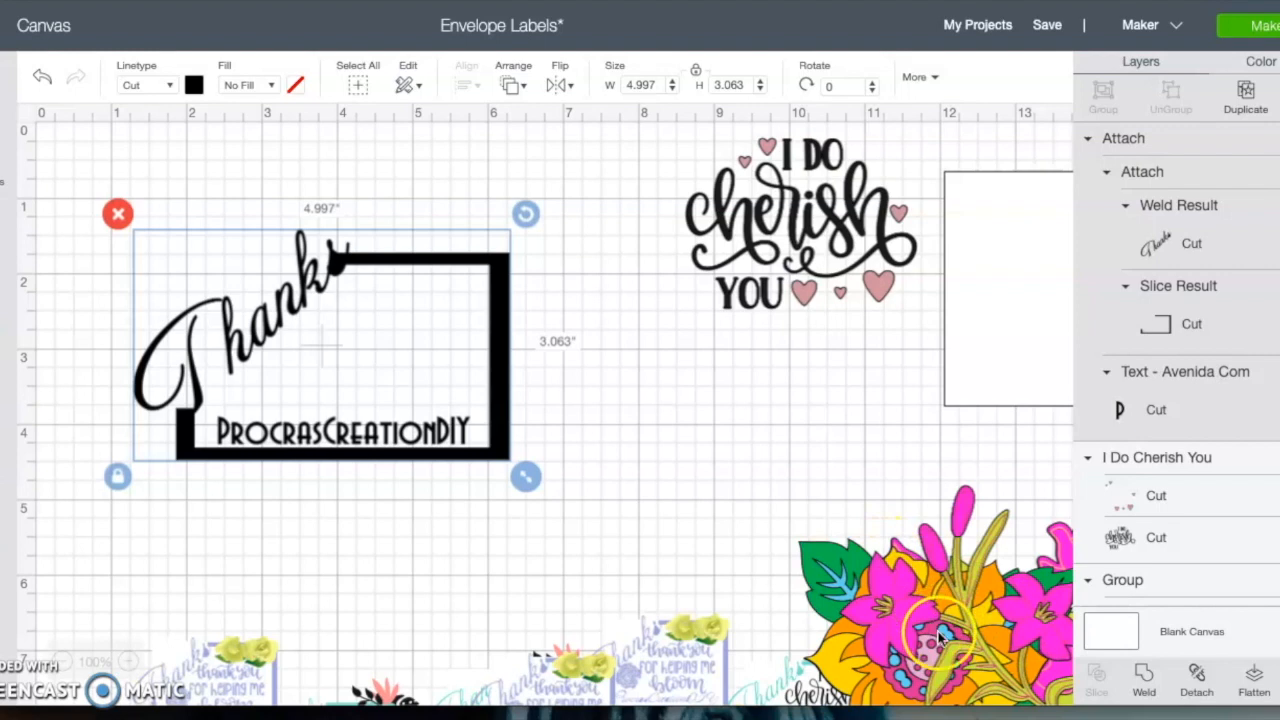
Move the I Do Cherish You phrase beside the Thanks frame, try recoloring it teal, and undo the recolor.
{"action": "left_click_drag", "start_coordinate": [819, 228], "coordinate": [657, 349]}
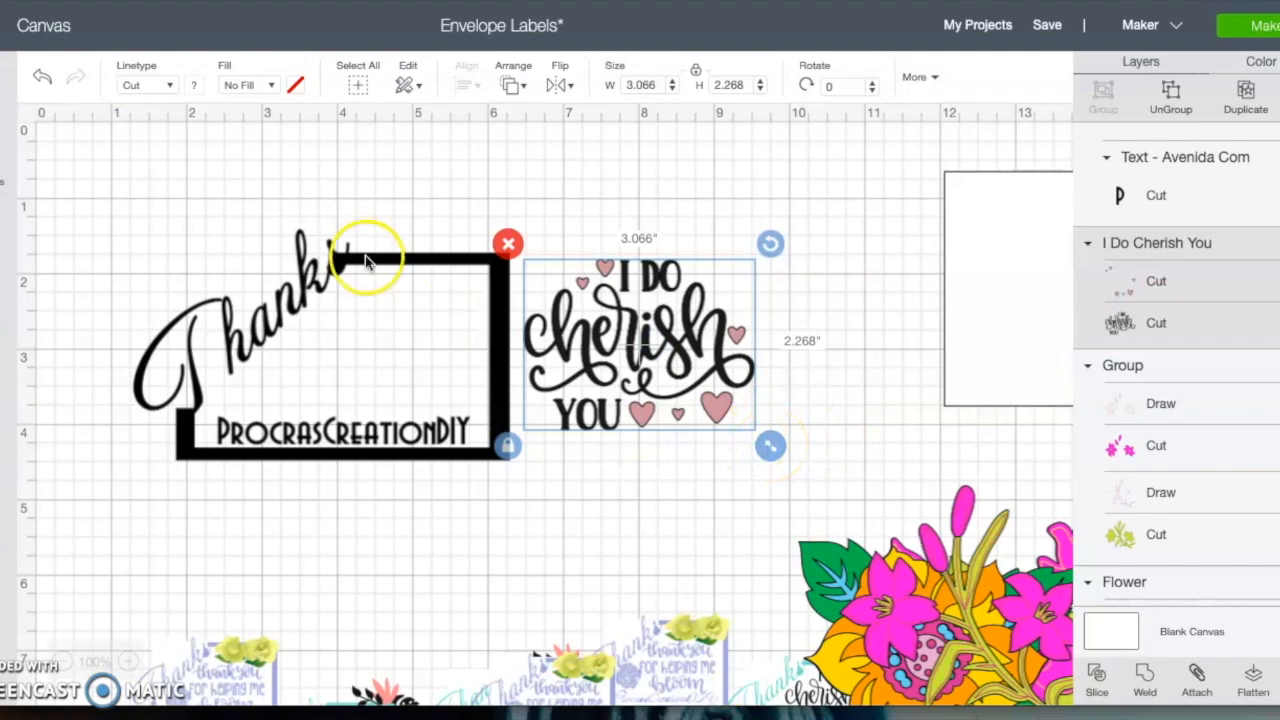
{"action": "left_click", "coordinate": [198, 86]}
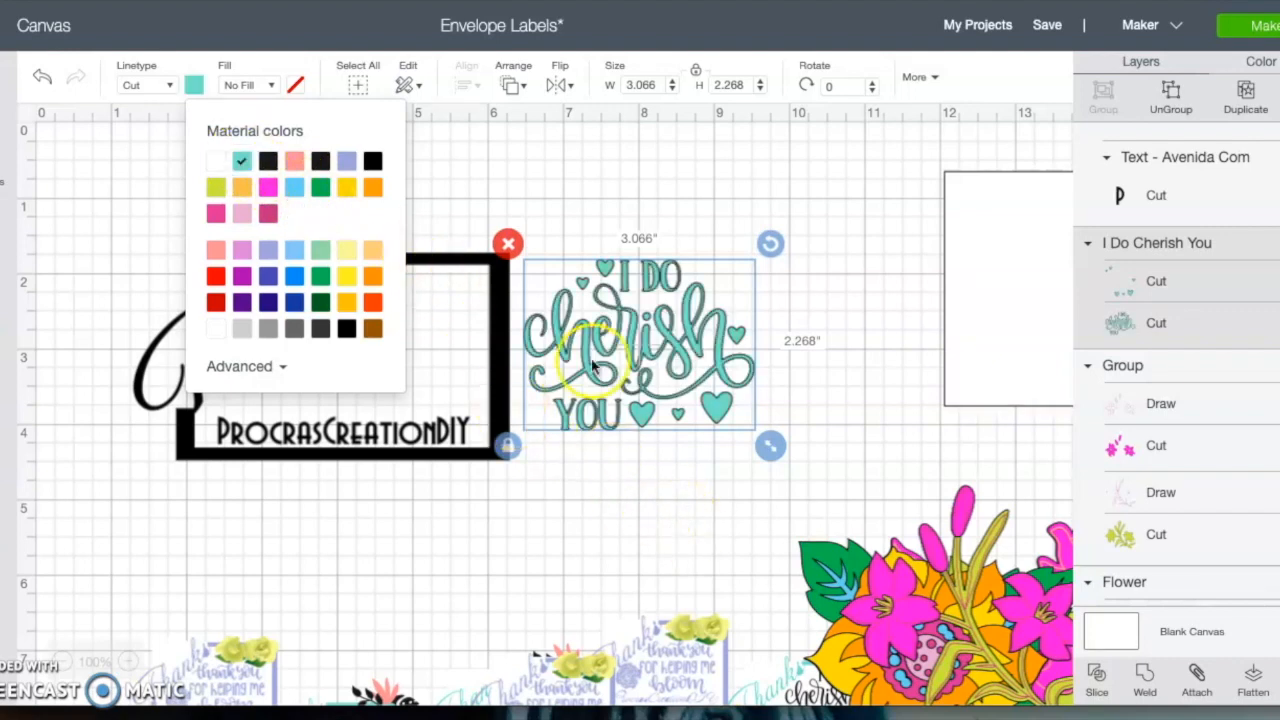
{"action": "left_click", "coordinate": [42, 77]}
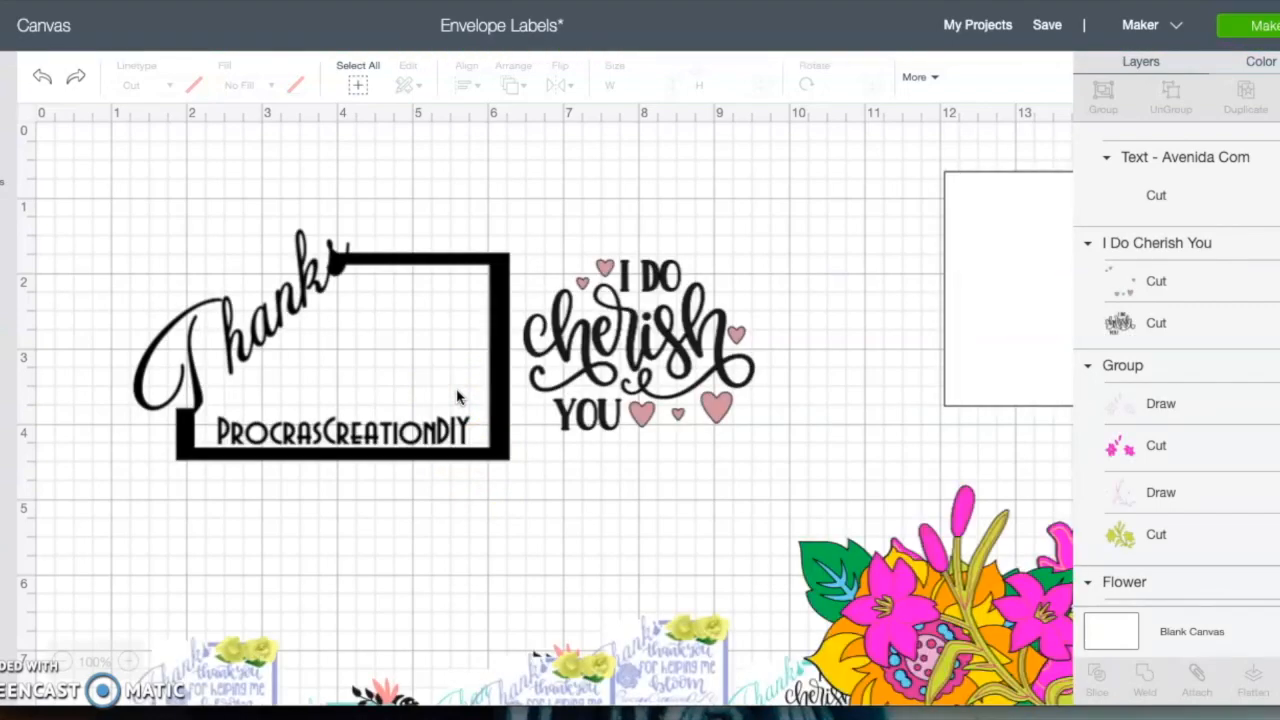
Recolor the attached Thanks frame and ProcrasCreationDIY text light blue.
{"action": "left_click", "coordinate": [302, 300]}
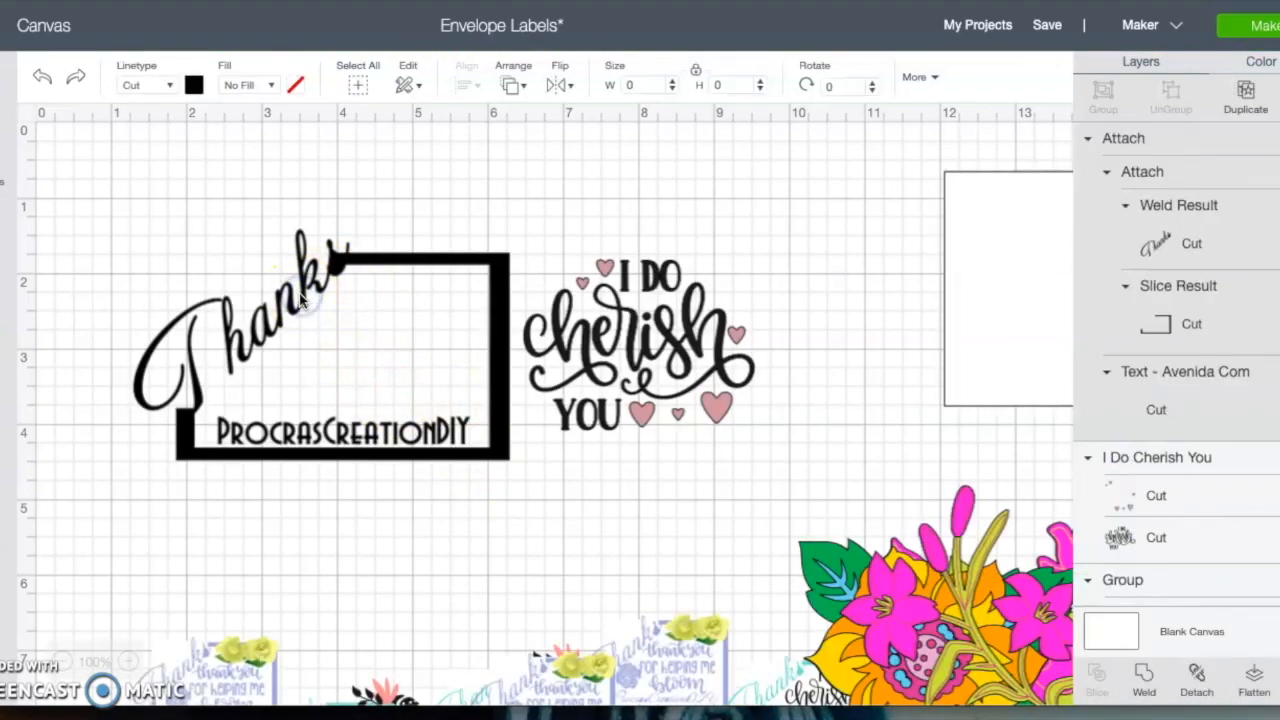
{"action": "left_click", "coordinate": [193, 85]}
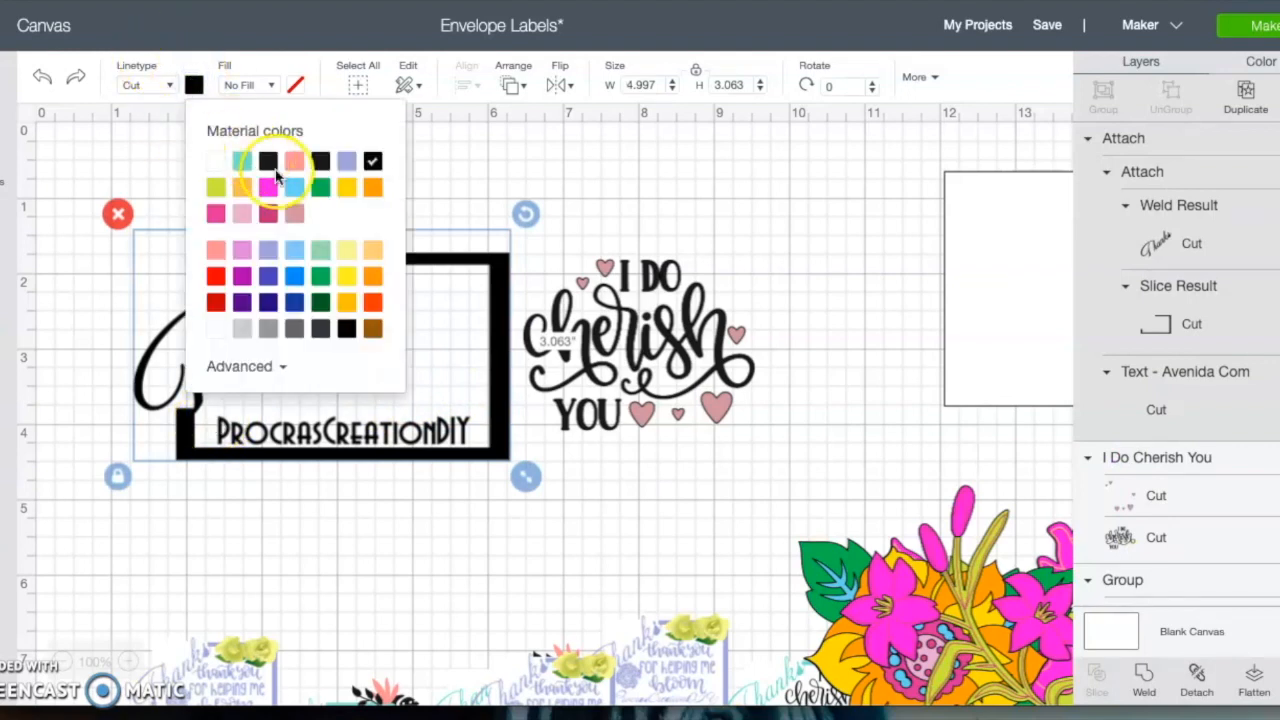
{"action": "left_click", "coordinate": [295, 189]}
{"action": "left_click", "coordinate": [703, 174]}
Move the I Do Cherish You phrase inside the Thanks frame, bring it to the front, and shrink it to fit above ProcrasCreationDIY.
{"action": "left_click_drag", "start_coordinate": [692, 362], "coordinate": [471, 373]}
{"action": "left_click", "coordinate": [516, 86]}
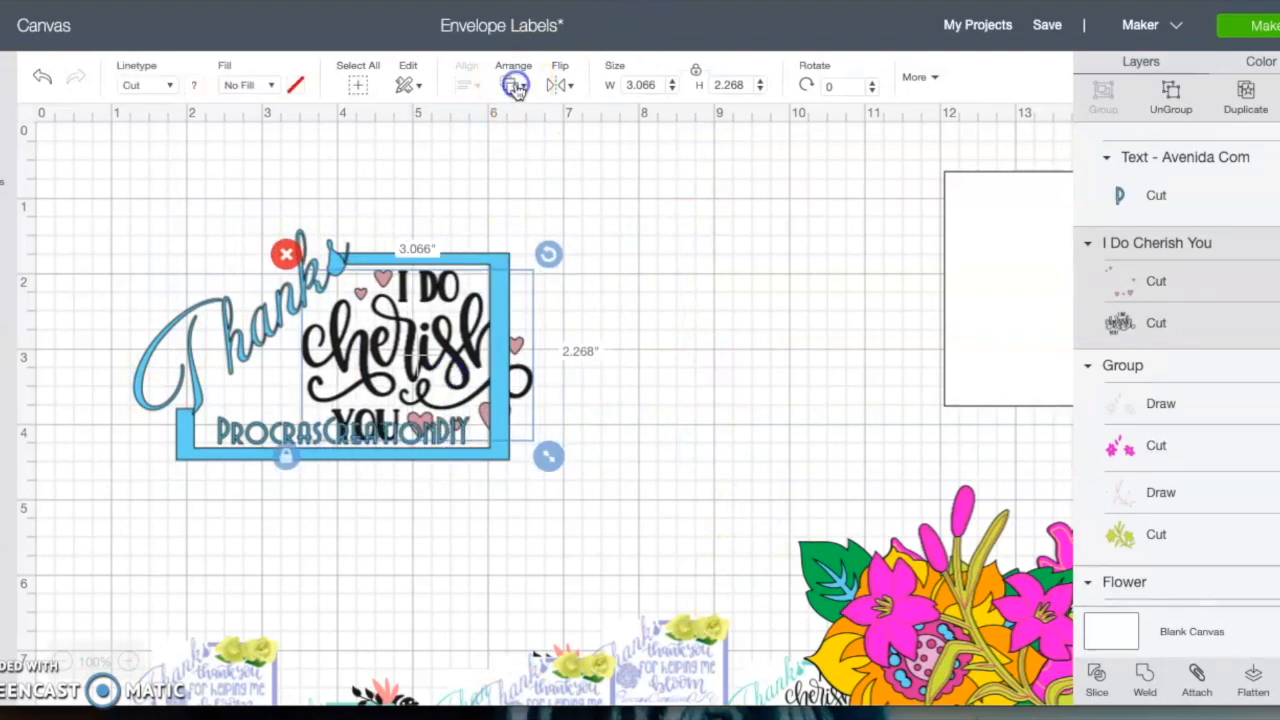
{"action": "left_click", "coordinate": [542, 215]}
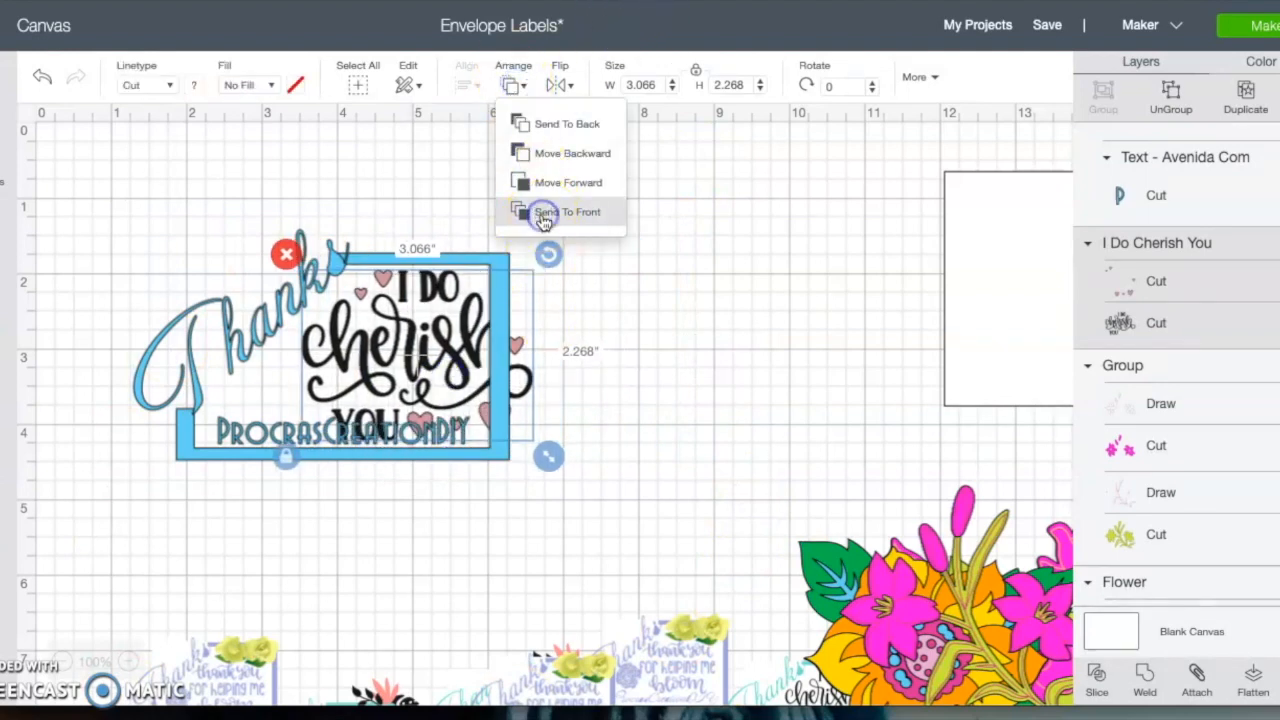
{"action": "left_click_drag", "start_coordinate": [549, 456], "coordinate": [421, 399]}
Shrink the pink lily spray to about 1.89 in wide, place it over the frame's lower-left corner, and bring it to the front.
{"action": "left_click", "coordinate": [775, 556]}
{"action": "left_click_drag", "start_coordinate": [775, 556], "coordinate": [800, 420]}
{"action": "left_click_drag", "start_coordinate": [910, 521], "coordinate": [786, 449]}
{"action": "left_click_drag", "start_coordinate": [733, 413], "coordinate": [733, 413]}
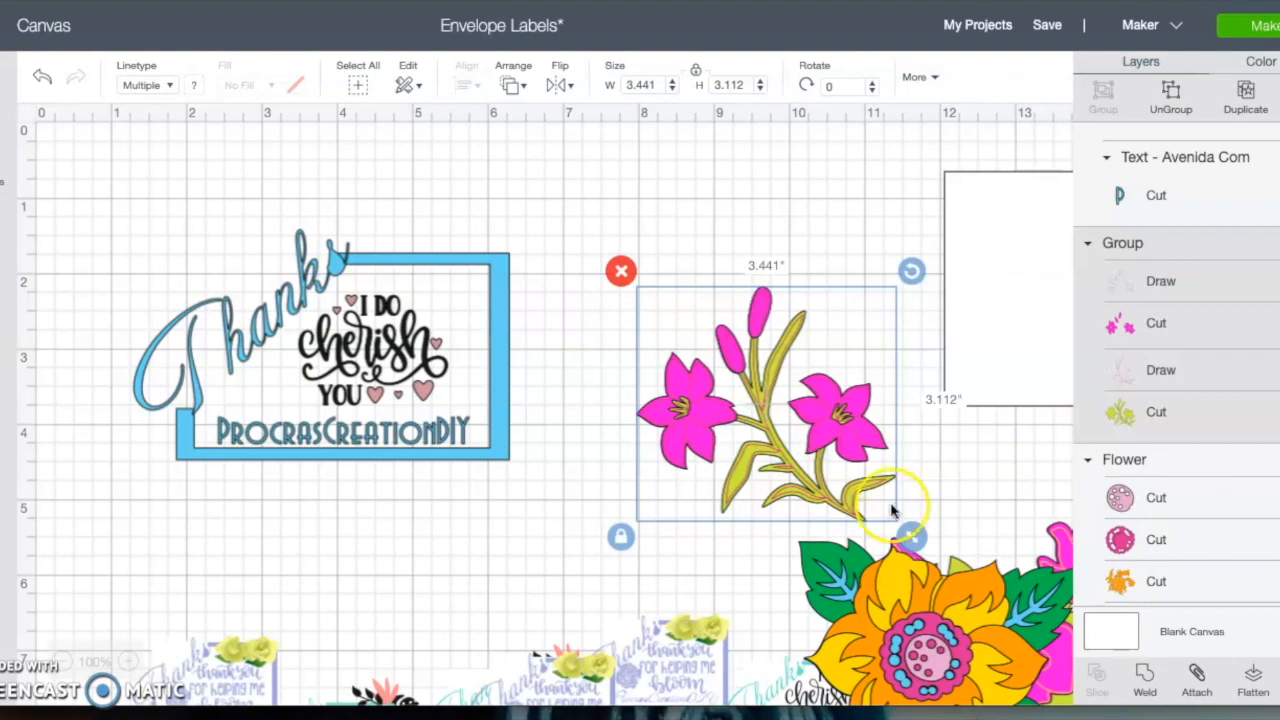
{"action": "left_click_drag", "start_coordinate": [913, 541], "coordinate": [185, 432]}
{"action": "left_click", "coordinate": [512, 85]}
{"action": "left_click", "coordinate": [551, 212]}
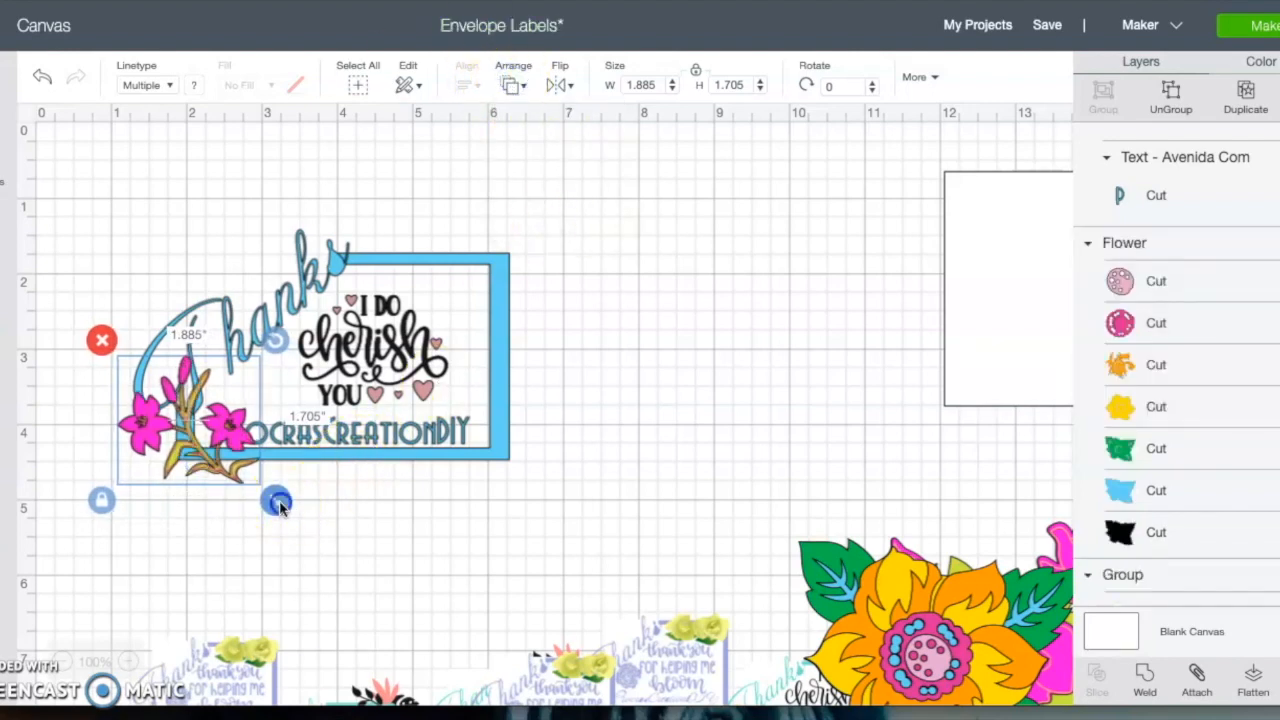
Reduce the lily spray to about 1.18 in wide and position it over the base of the Thanks T.
{"action": "left_click_drag", "start_coordinate": [277, 505], "coordinate": [240, 478]}
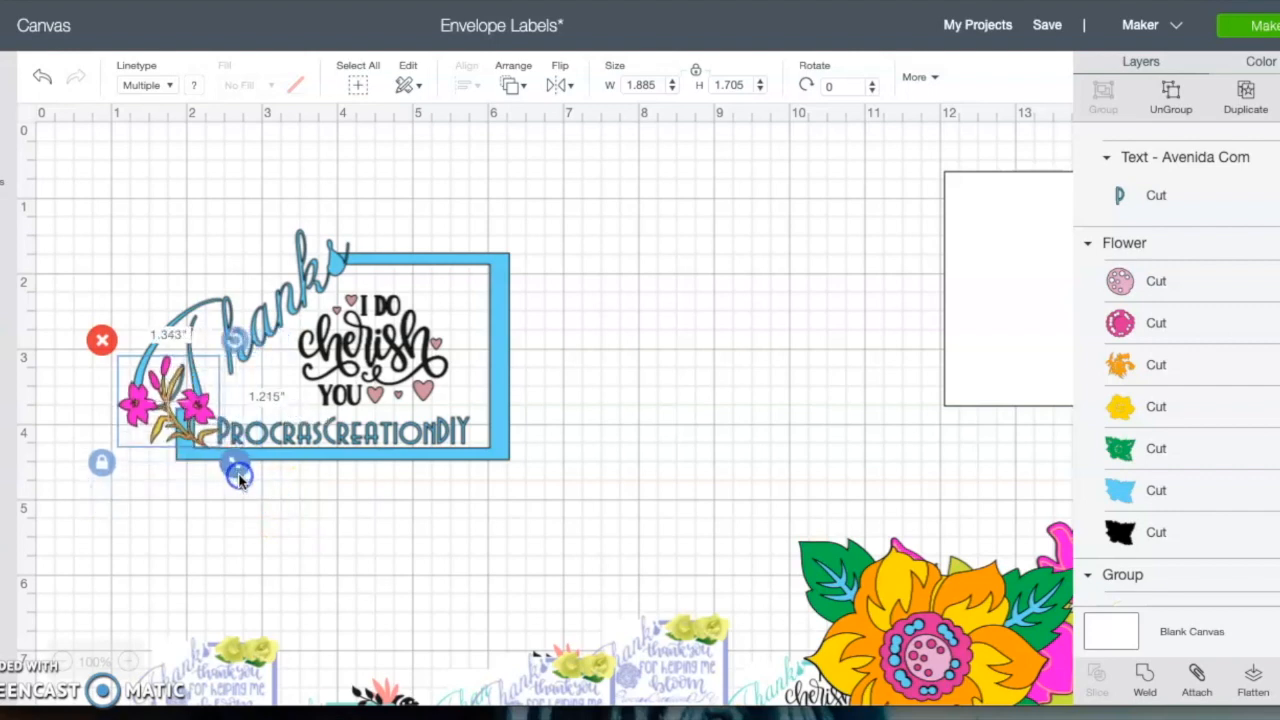
{"action": "left_click", "coordinate": [178, 428]}
{"action": "mouse_move", "coordinate": [191, 444]}
{"action": "left_mouse_down"}
{"action": "mouse_move", "coordinate": [216, 462]}
{"action": "mouse_move", "coordinate": [190, 462]}
{"action": "left_mouse_up"}
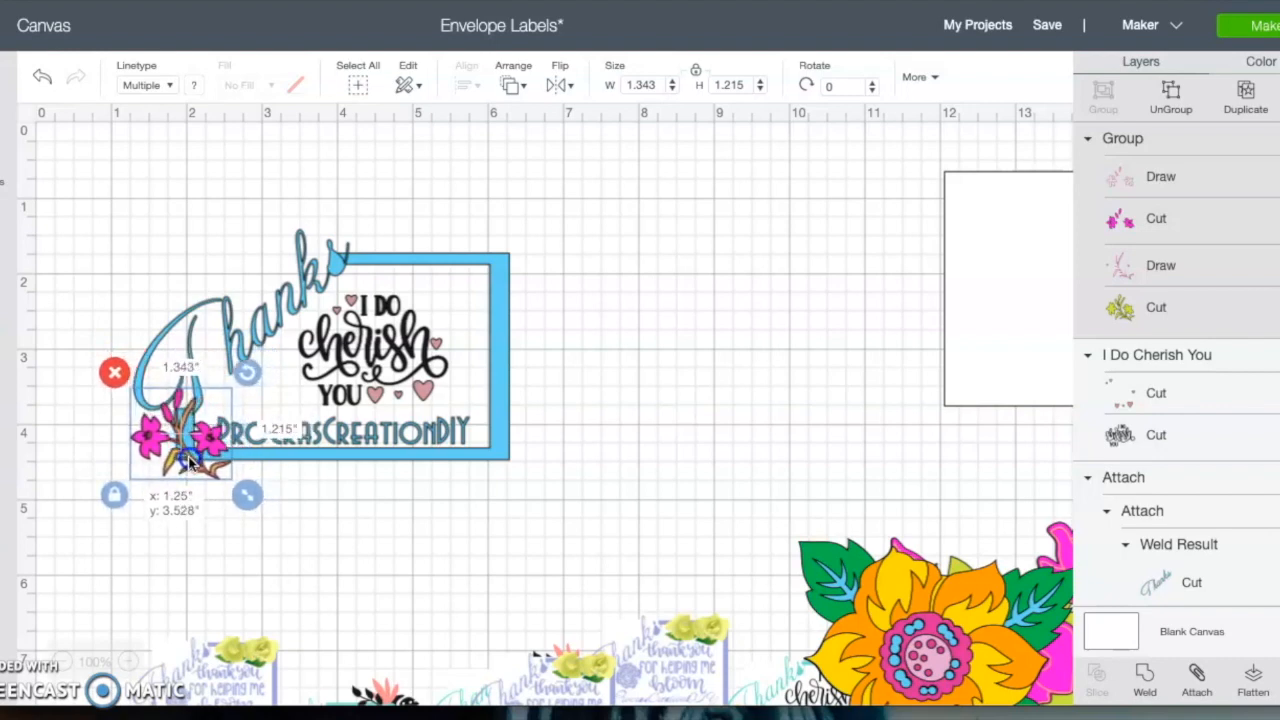
{"action": "left_click_drag", "start_coordinate": [265, 486], "coordinate": [191, 462]}
{"action": "left_click", "coordinate": [188, 463]}
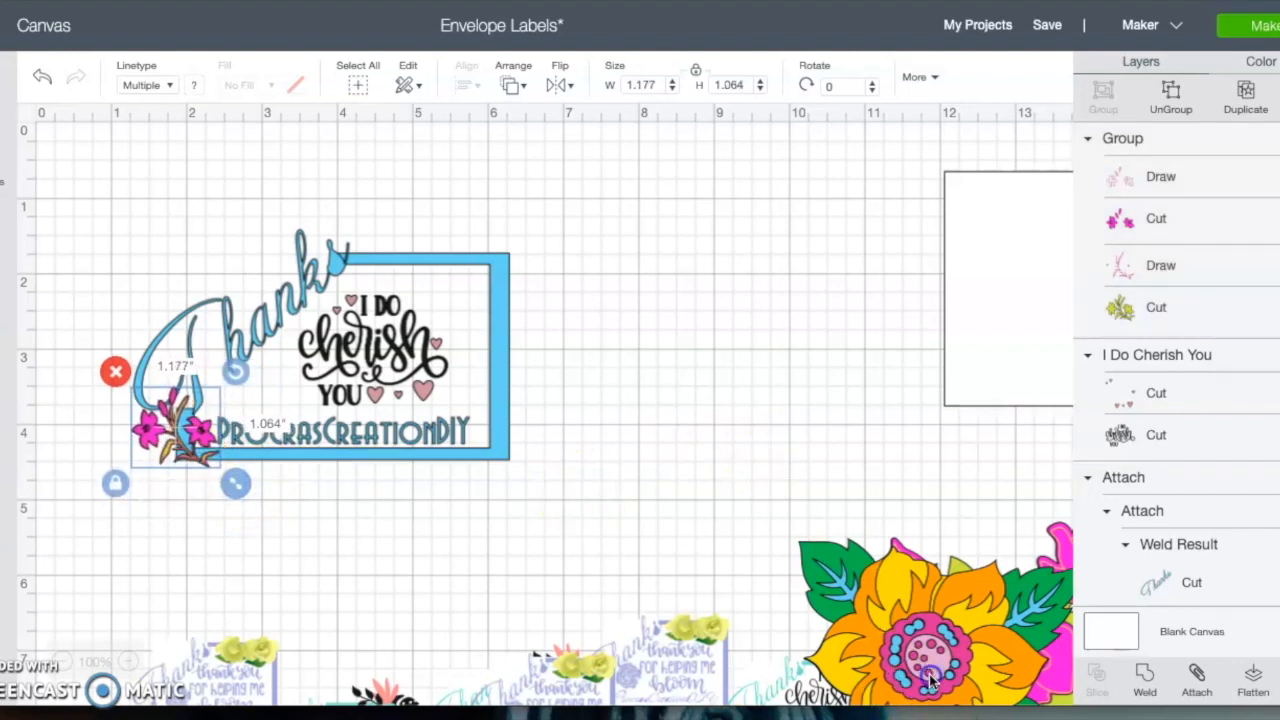
Shrink the orange and yellow flower and place it inside the frame beside the word YOU.
{"action": "left_click", "coordinate": [879, 642]}
{"action": "left_click_drag", "start_coordinate": [879, 642], "coordinate": [738, 453]}
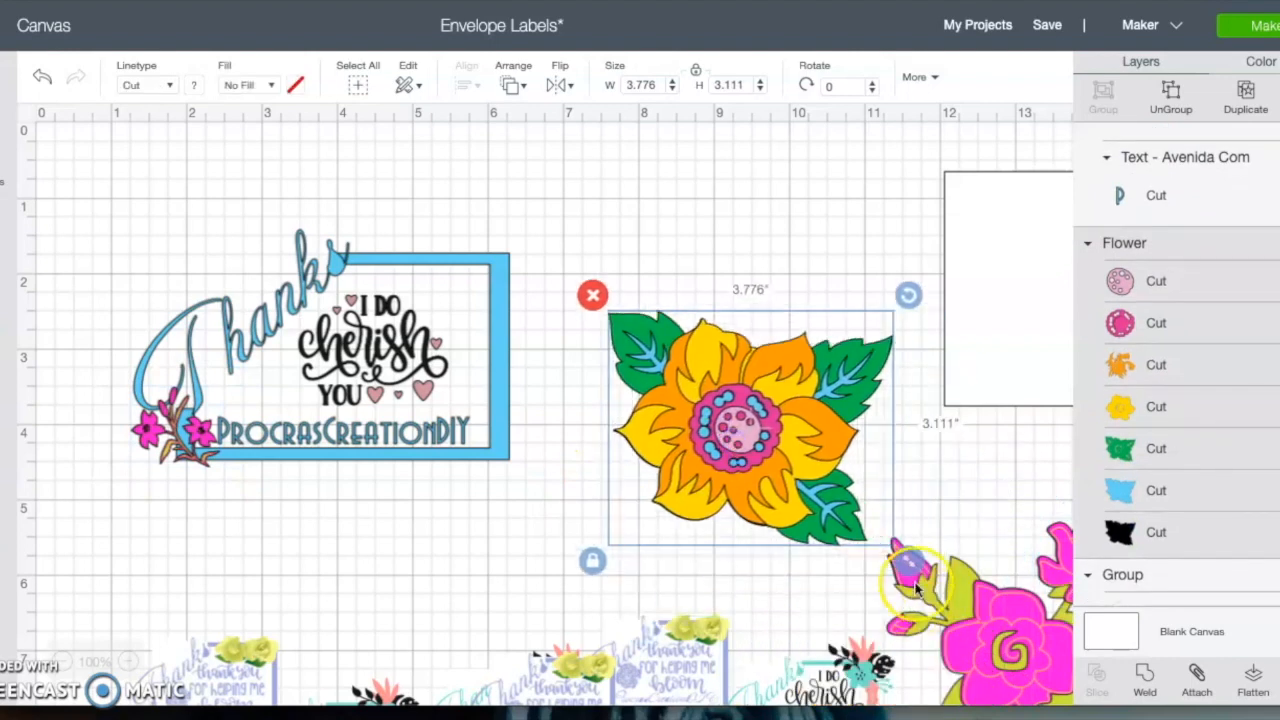
{"action": "left_click_drag", "start_coordinate": [883, 561], "coordinate": [785, 466]}
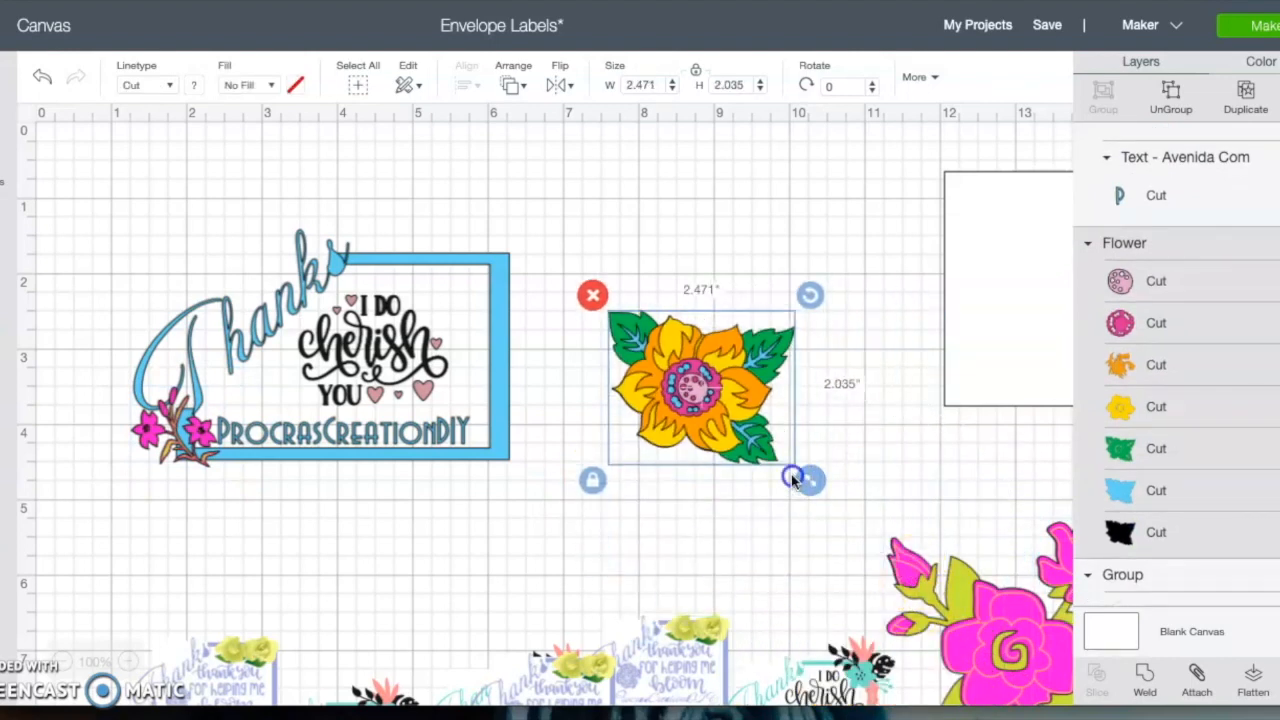
{"action": "left_click", "coordinate": [781, 464]}
{"action": "left_click", "coordinate": [745, 460]}
{"action": "left_click_drag", "start_coordinate": [809, 492], "coordinate": [301, 407]}
{"action": "left_click_drag", "start_coordinate": [355, 455], "coordinate": [347, 449]}
Shift the attached Thanks frame slightly to the left, to about x 1.2 in.
{"action": "left_click", "coordinate": [300, 400]}
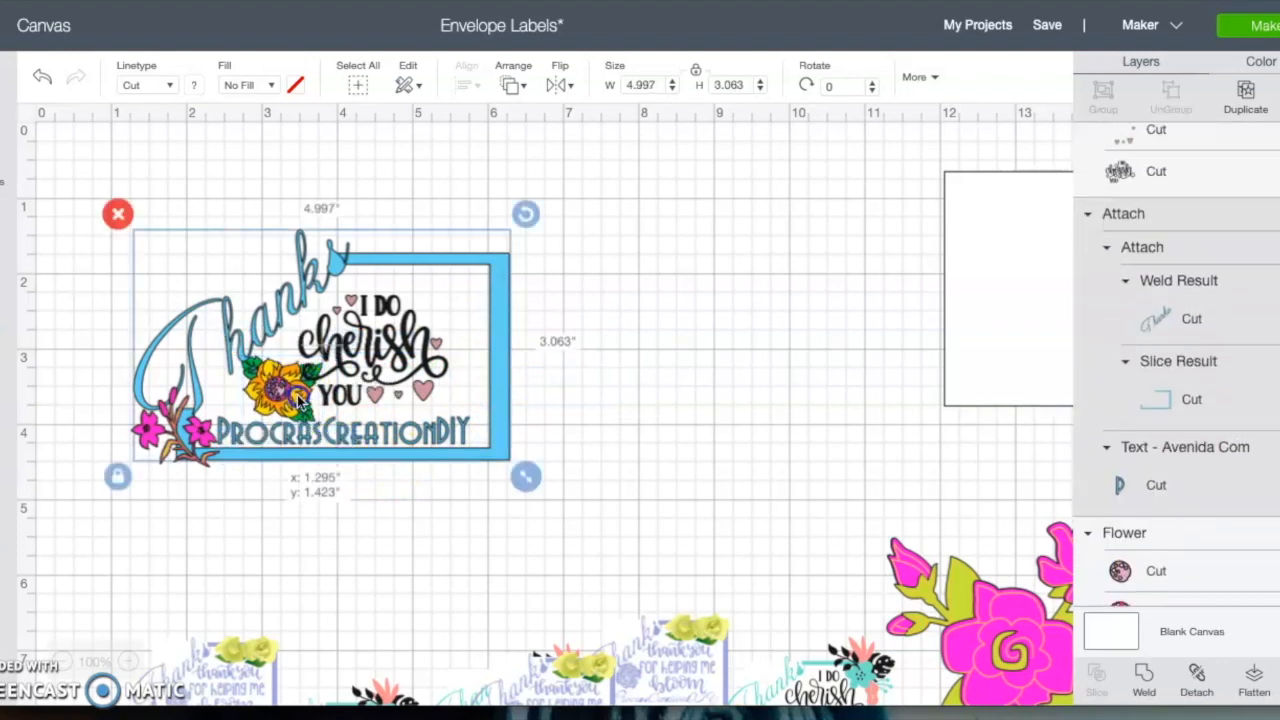
{"action": "left_click_drag", "start_coordinate": [298, 400], "coordinate": [290, 400]}
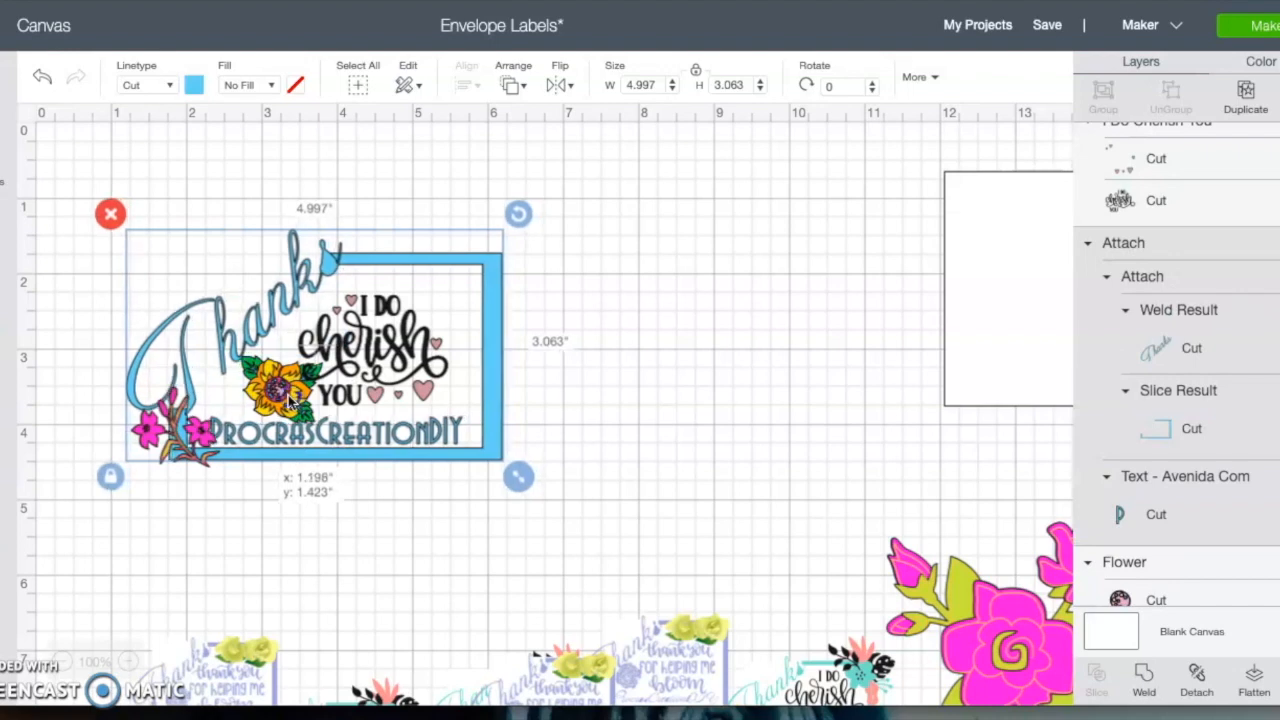
{"action": "left_click", "coordinate": [810, 455]}
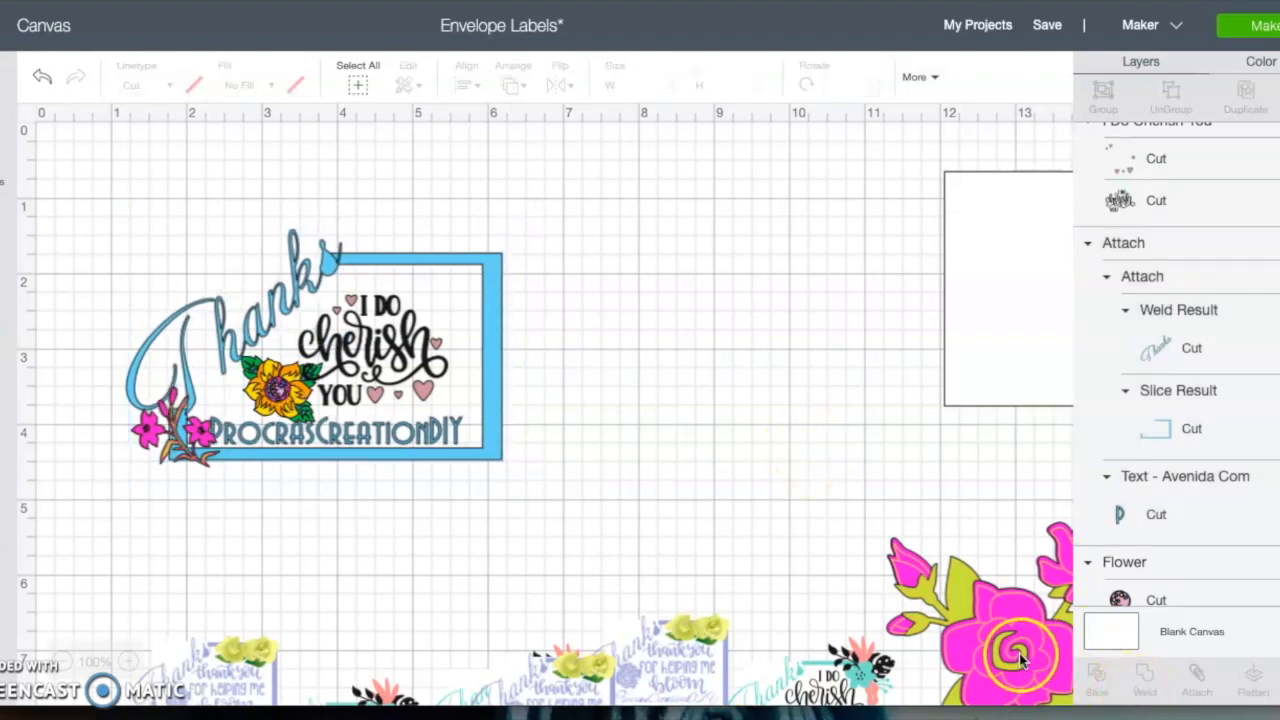
Shrink the pink rose spray to about 2.05 in wide, place it over the frame's upper-right corner, and bring it to the front.
{"action": "left_click", "coordinate": [895, 530]}
{"action": "left_click_drag", "start_coordinate": [895, 530], "coordinate": [730, 346]}
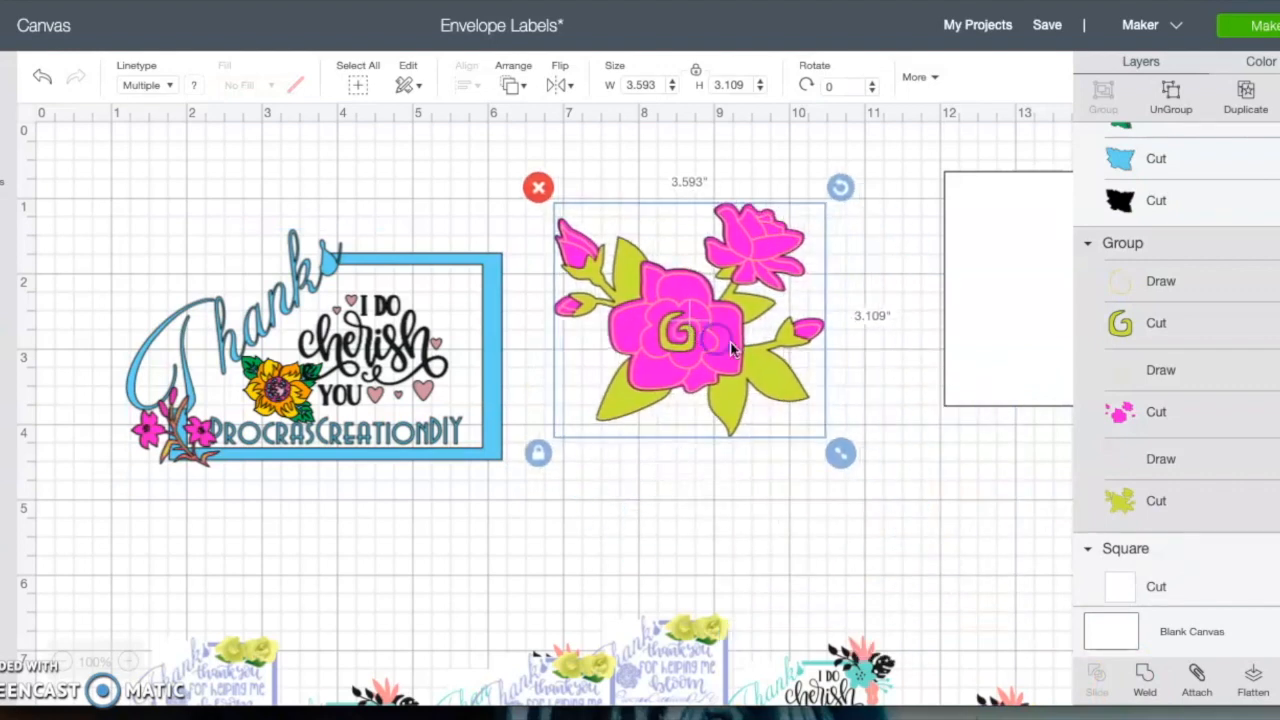
{"action": "left_click_drag", "start_coordinate": [842, 455], "coordinate": [725, 353]}
{"action": "left_click_drag", "start_coordinate": [657, 302], "coordinate": [485, 278]}
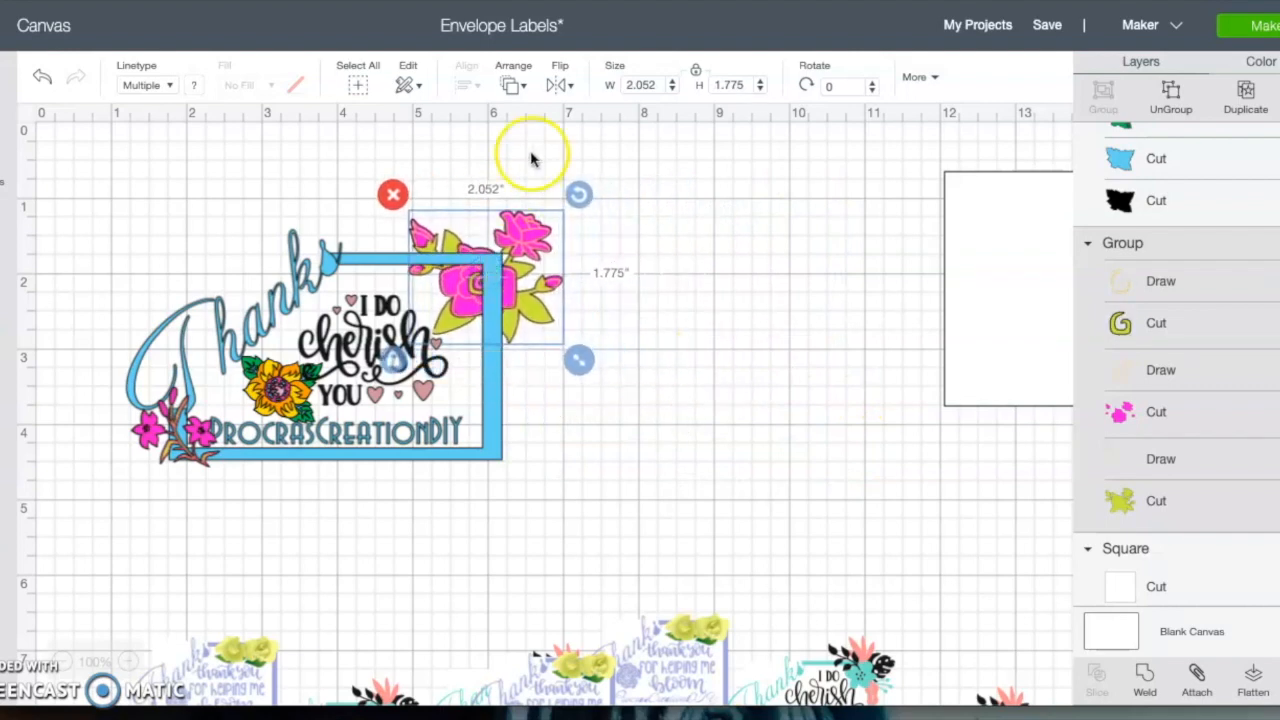
{"action": "left_click", "coordinate": [513, 86]}
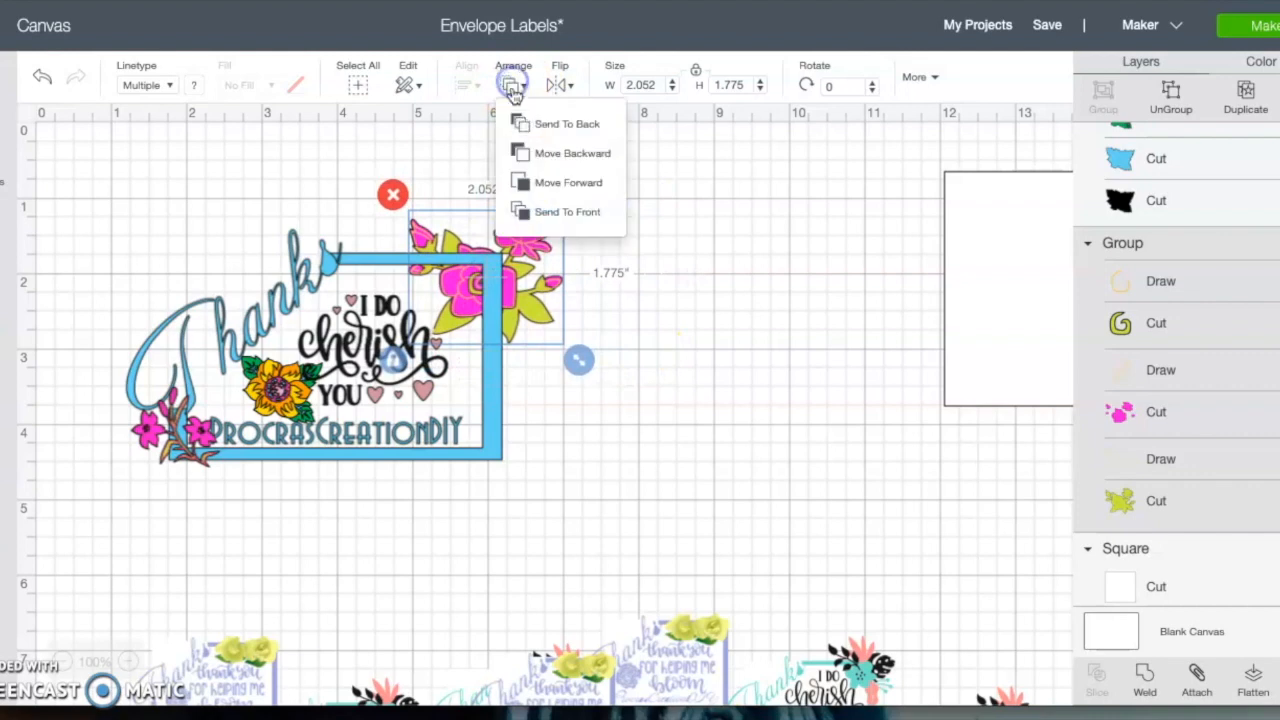
{"action": "left_click", "coordinate": [561, 212]}
Reduce the rose spray to about 1.77 in wide and reposition it over the frame's upper-right corner.
{"action": "left_click_drag", "start_coordinate": [585, 365], "coordinate": [566, 350]}
{"action": "left_click", "coordinate": [503, 274]}
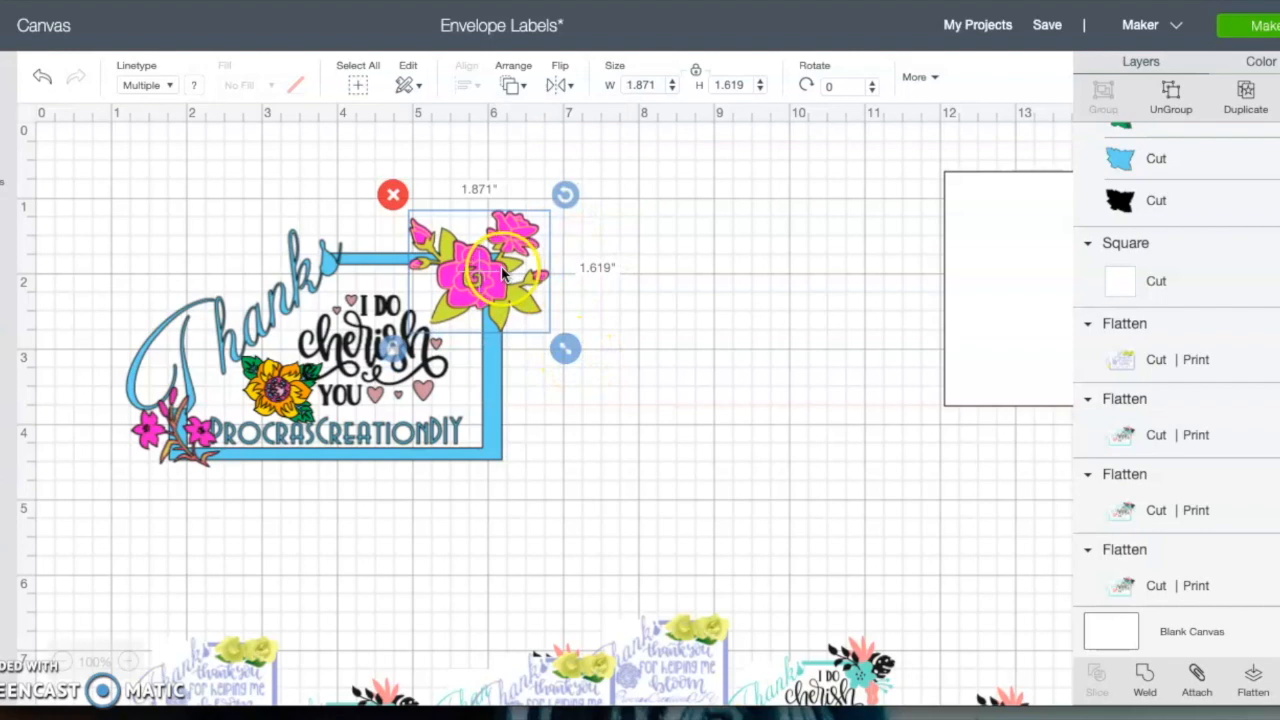
{"action": "mouse_move", "coordinate": [503, 274]}
{"action": "left_mouse_down"}
{"action": "mouse_move", "coordinate": [482, 260]}
{"action": "mouse_move", "coordinate": [492, 272]}
{"action": "left_mouse_up"}
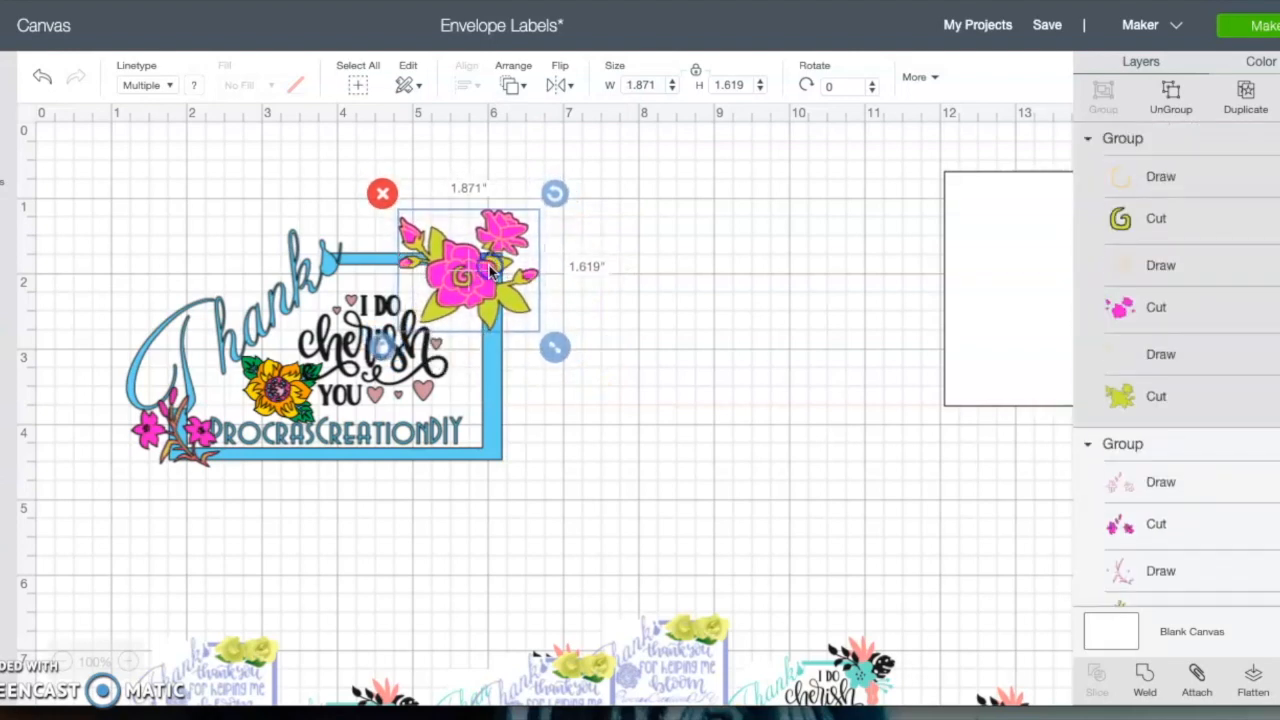
{"action": "left_click_drag", "start_coordinate": [555, 347], "coordinate": [546, 340]}
{"action": "left_click", "coordinate": [476, 279]}
{"action": "left_click_drag", "start_coordinate": [476, 279], "coordinate": [481, 288]}
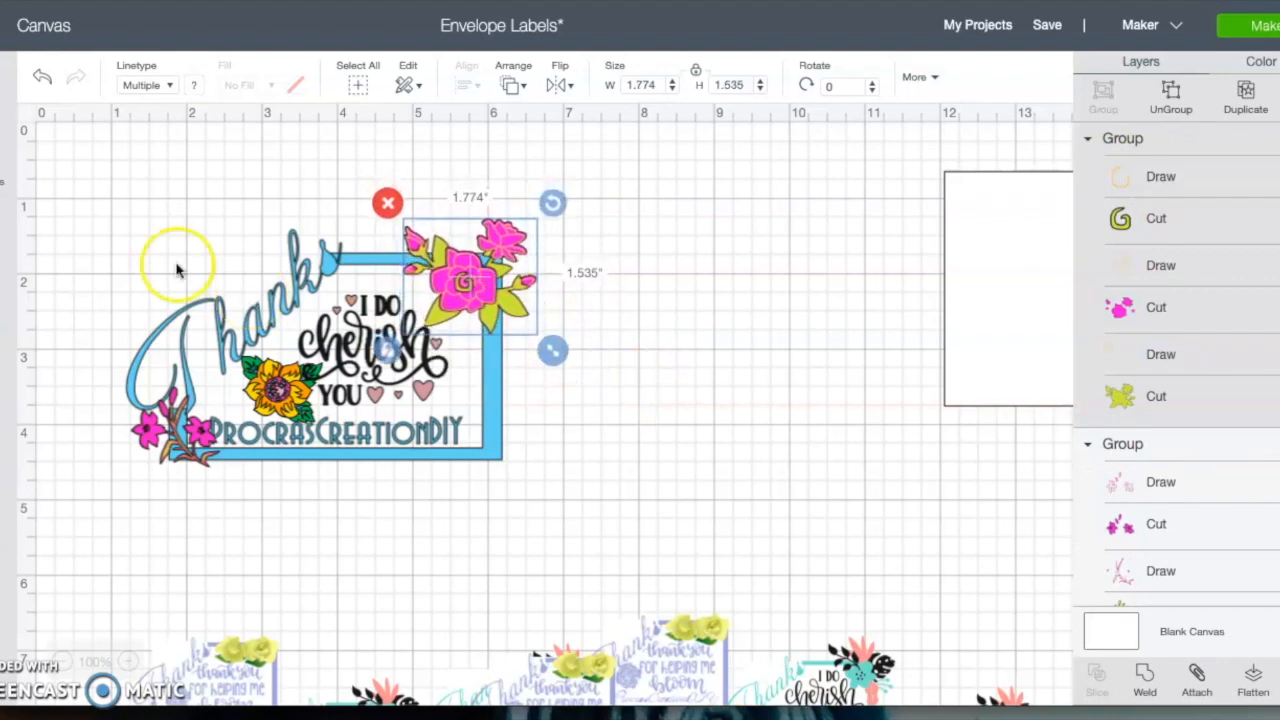
Group the Thanks frame, phrase and flowers into one label and move it toward the middle of the canvas.
{"action": "left_click", "coordinate": [139, 248]}
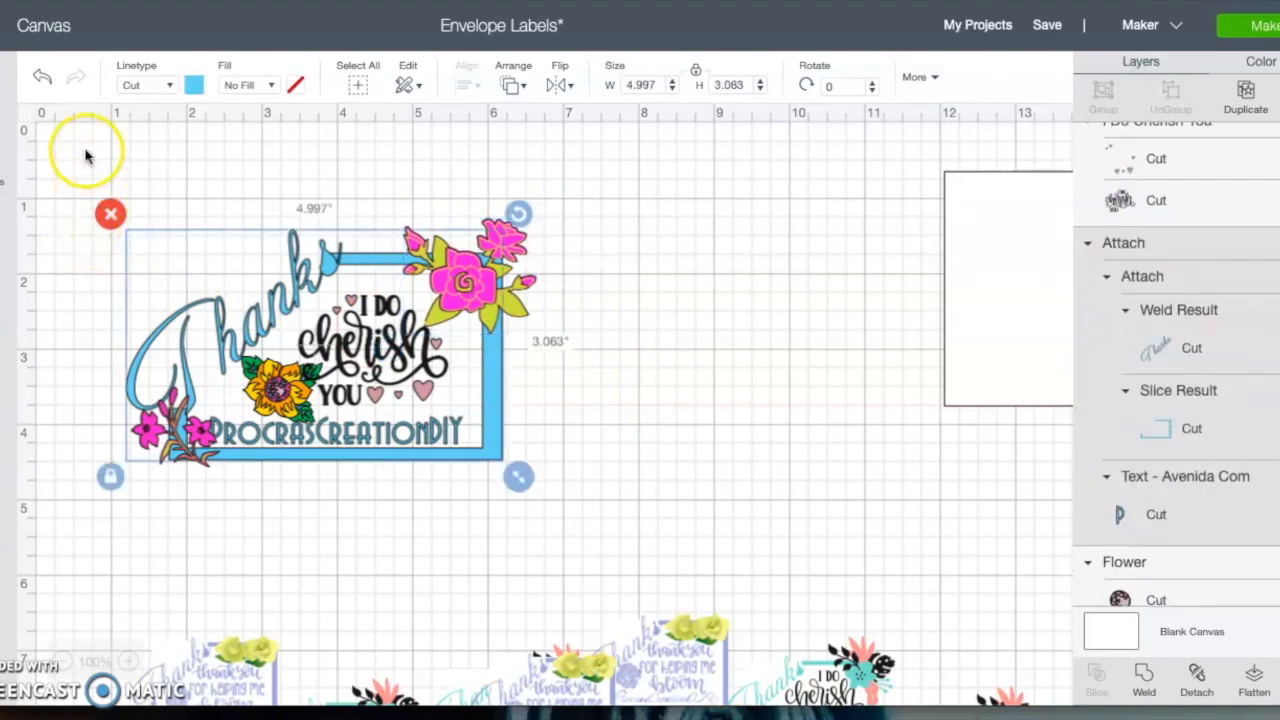
{"action": "left_click_drag", "start_coordinate": [75, 150], "coordinate": [691, 529]}
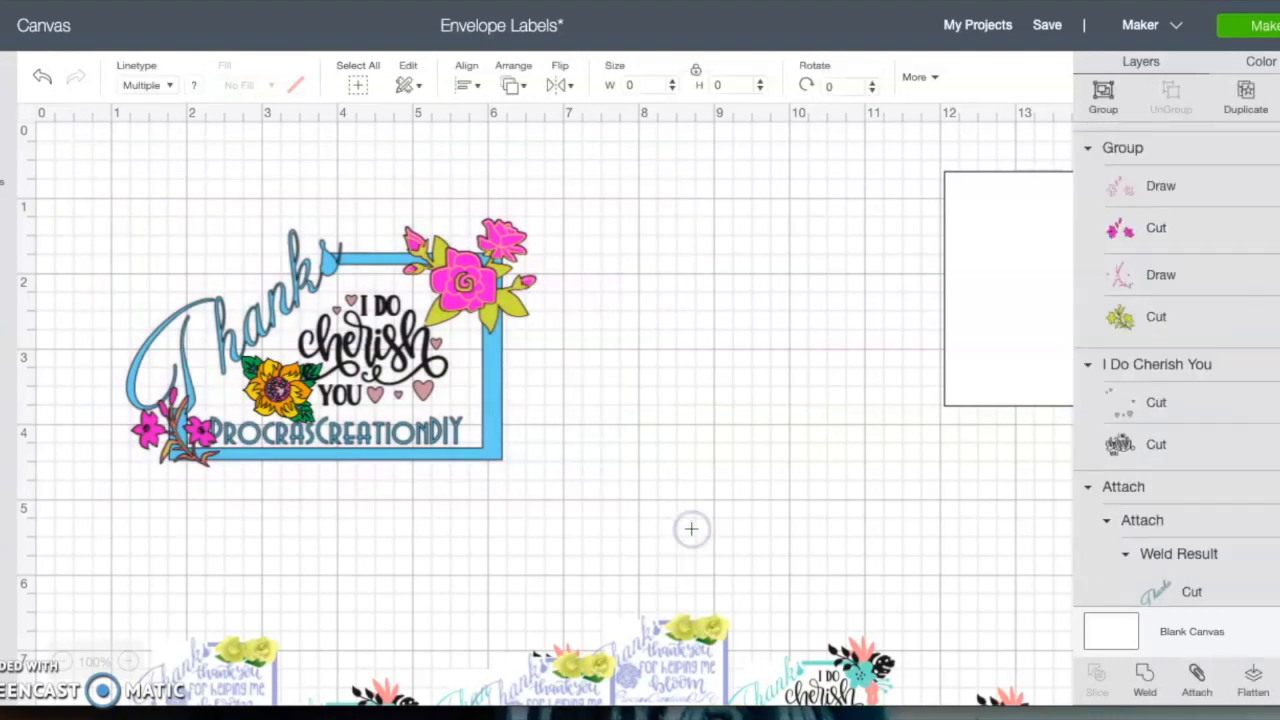
{"action": "left_click", "coordinate": [1104, 94]}
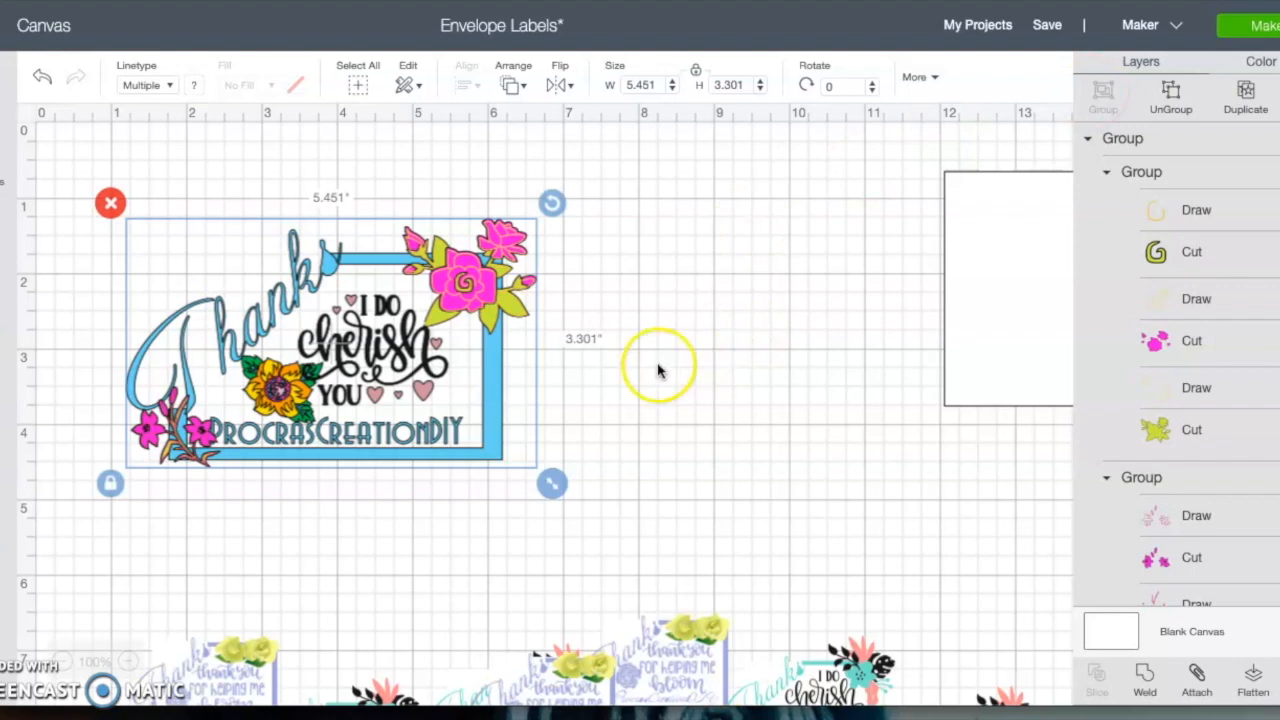
{"action": "left_click_drag", "start_coordinate": [492, 399], "coordinate": [733, 444]}
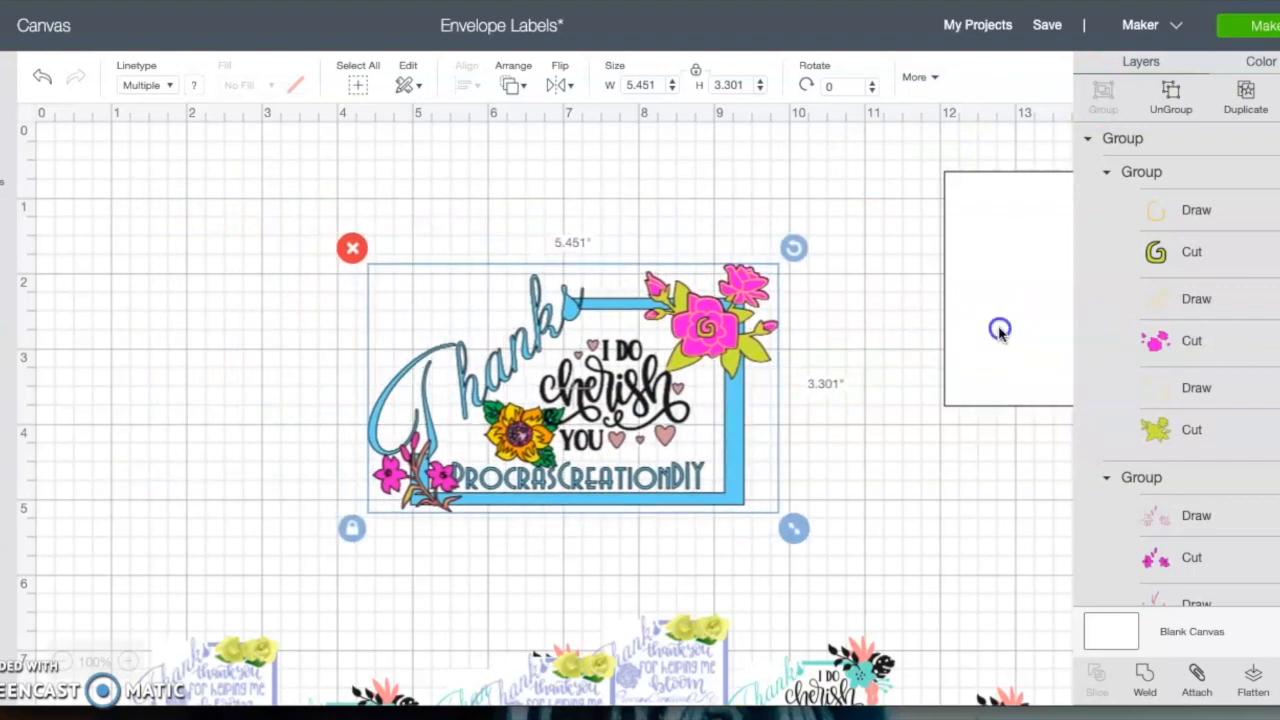
Stretch the white square into a rectangle of about 6.17 by 3.22 in with unlocked proportions and place the grouped label over it.
{"action": "left_click_drag", "start_coordinate": [960, 294], "coordinate": [167, 348]}
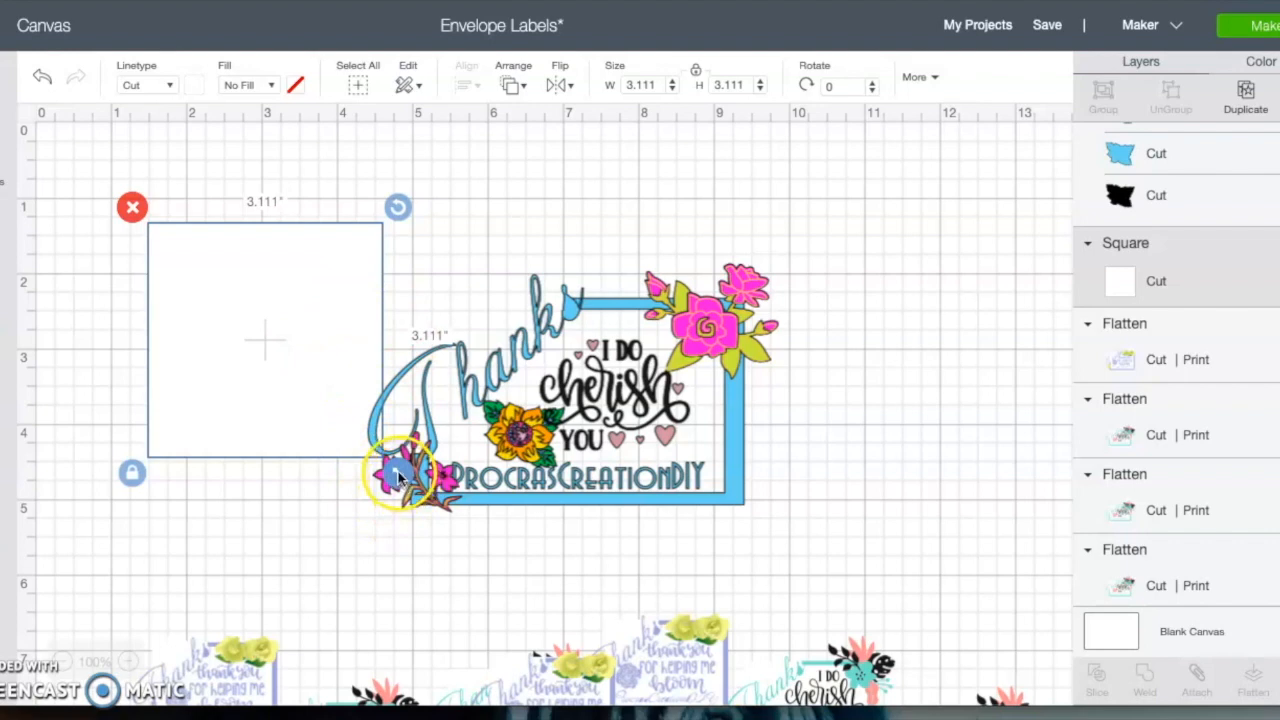
{"action": "left_click_drag", "start_coordinate": [406, 474], "coordinate": [483, 553]}
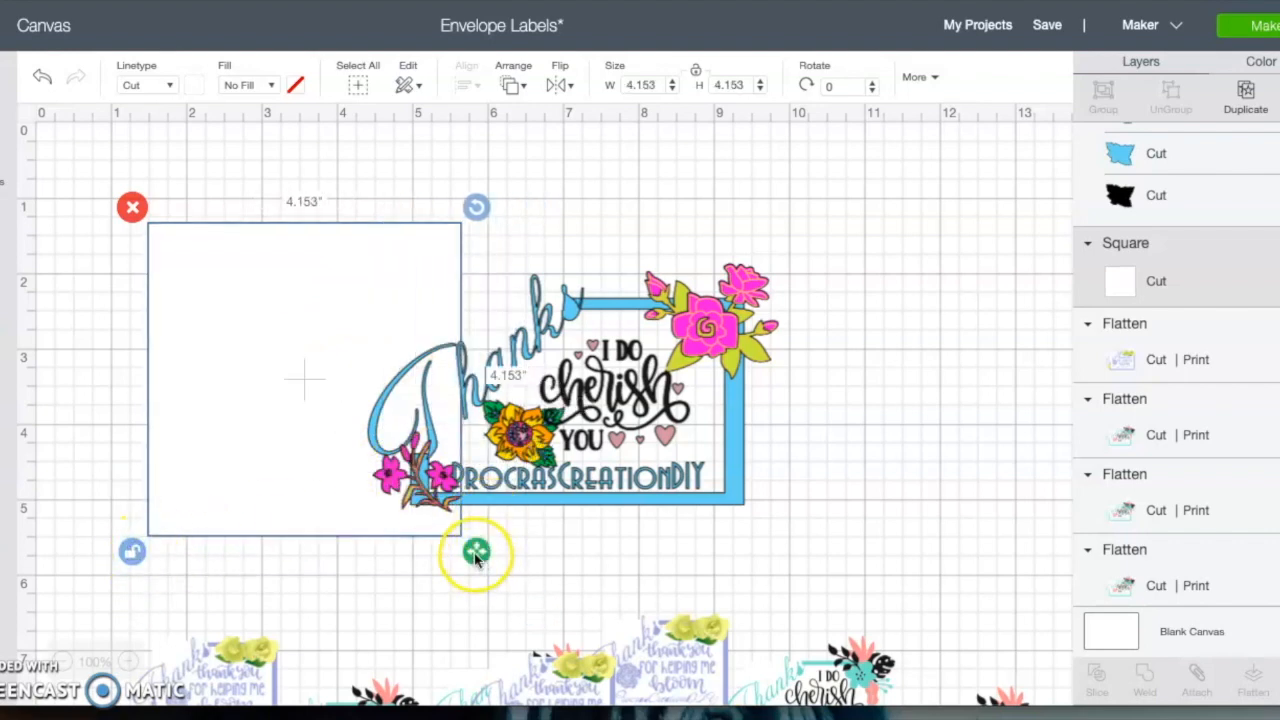
{"action": "left_click_drag", "start_coordinate": [471, 527], "coordinate": [628, 482]}
{"action": "left_click_drag", "start_coordinate": [735, 478], "coordinate": [468, 434]}
{"action": "left_click", "coordinate": [554, 441]}
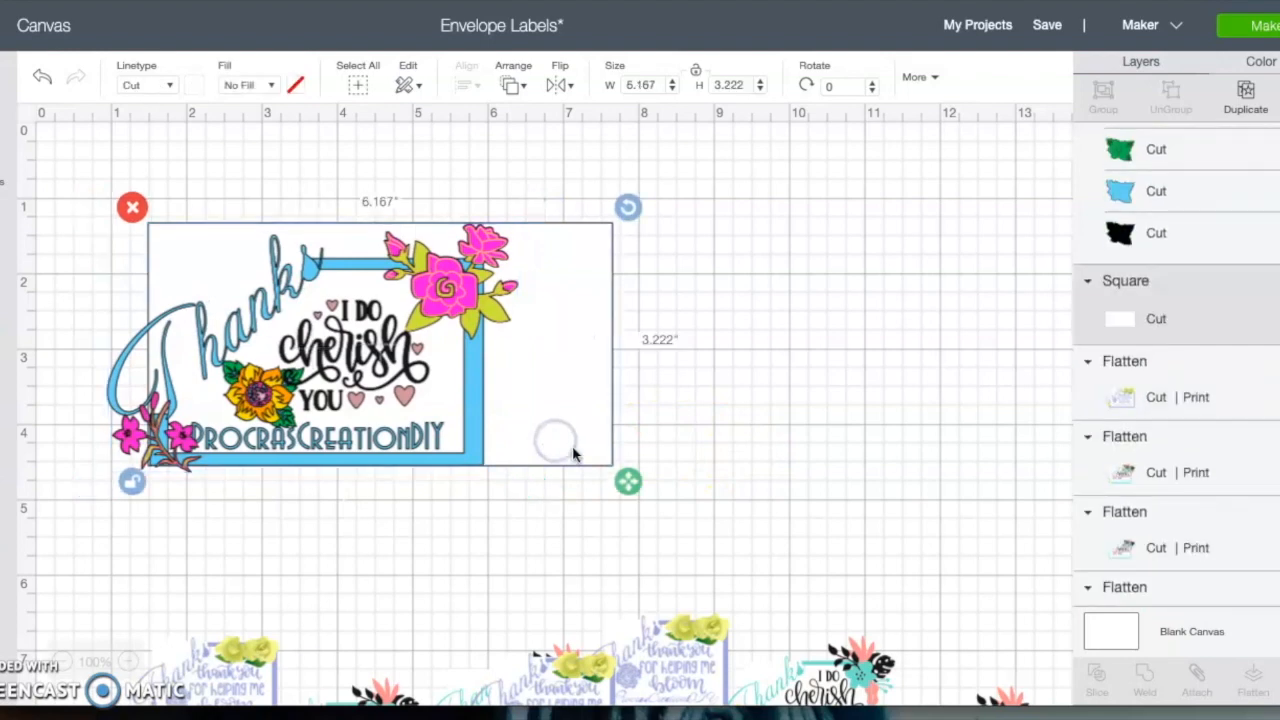
Resize the white rectangle to about 5.43 by 2.69 in and align its upper and lower edges with the blue frame.
{"action": "left_click", "coordinate": [630, 487]}
{"action": "left_click_drag", "start_coordinate": [631, 489], "coordinate": [519, 451]}
{"action": "left_click", "coordinate": [518, 410]}
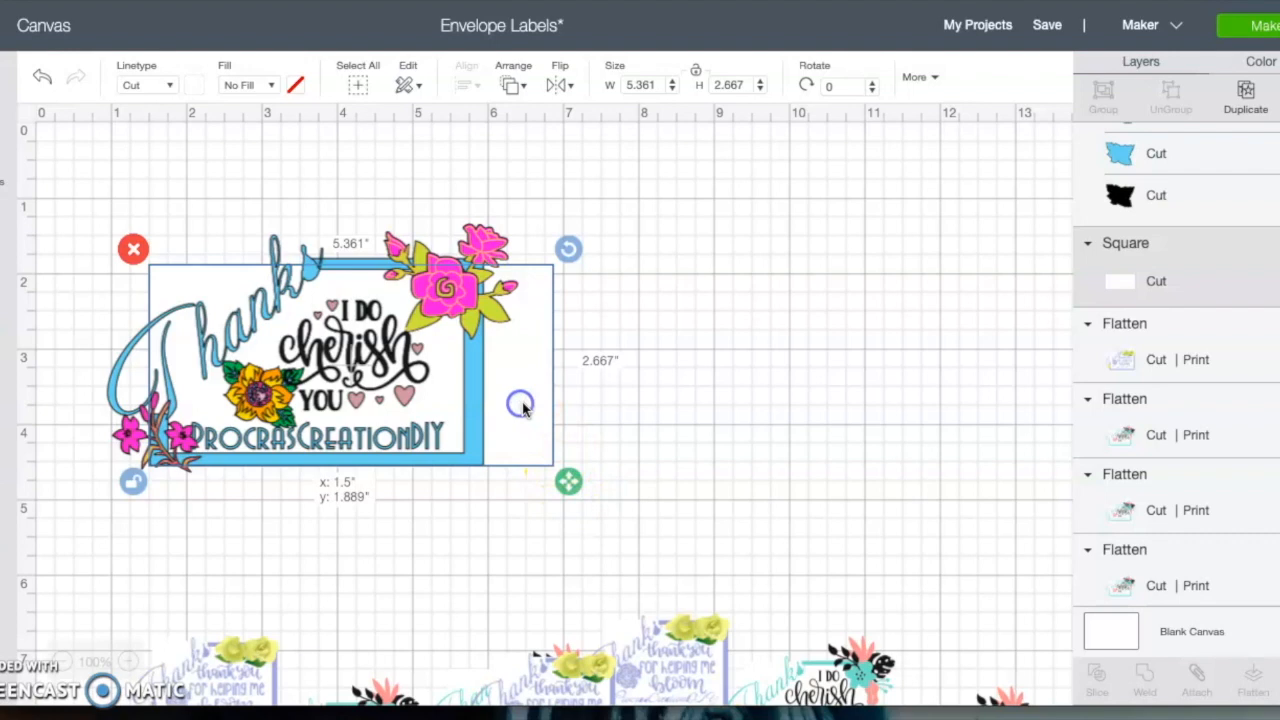
{"action": "left_click_drag", "start_coordinate": [573, 494], "coordinate": [578, 497]}
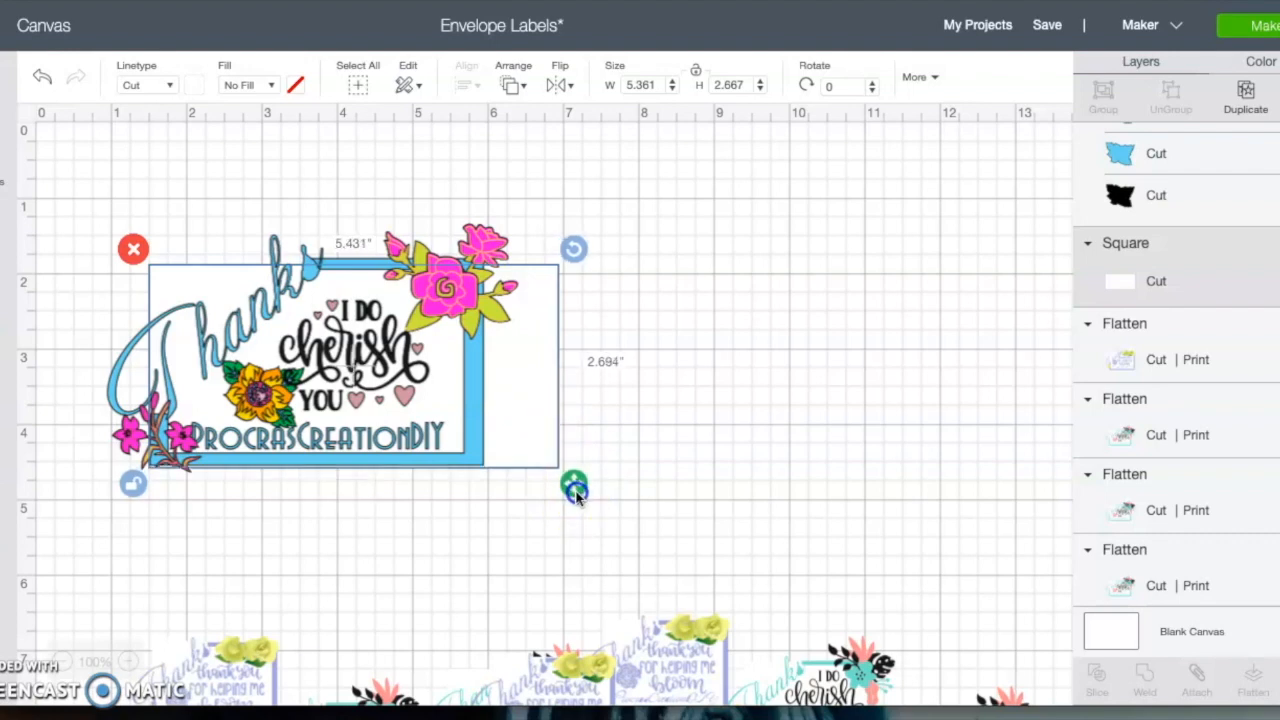
{"action": "left_click_drag", "start_coordinate": [533, 433], "coordinate": [534, 430]}
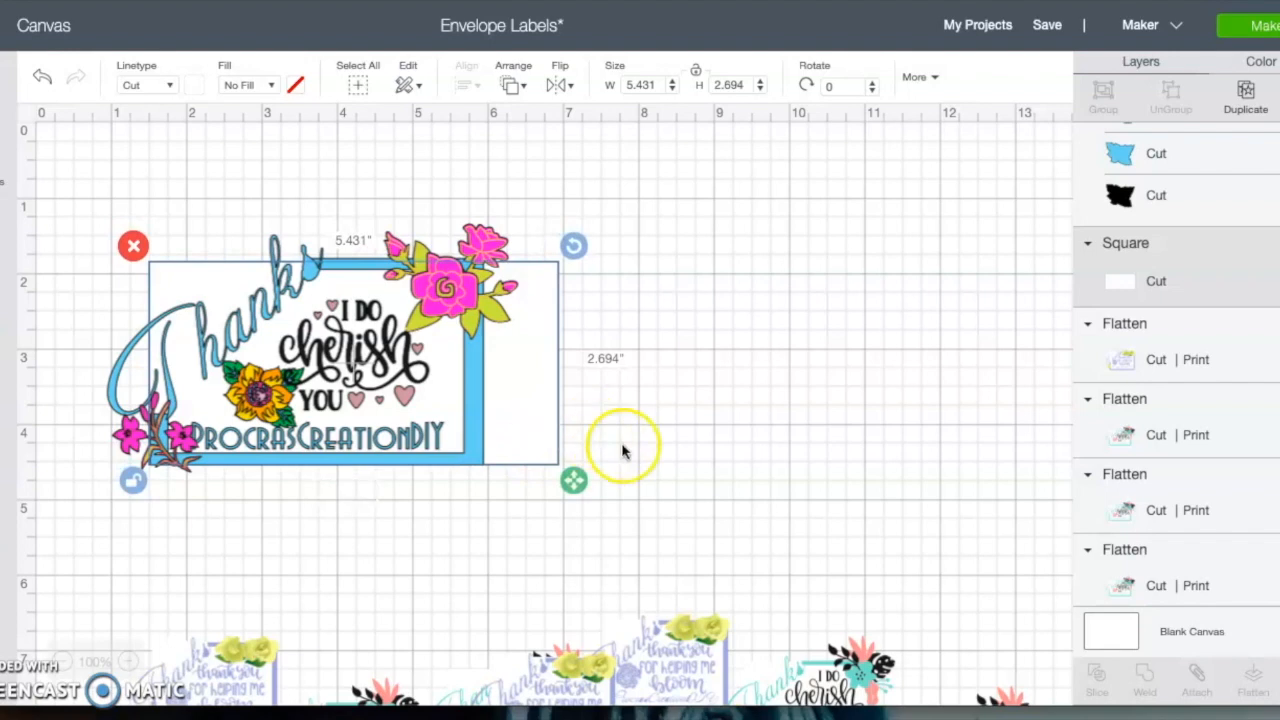
Narrow the white rectangle to about 4.43 by 2.68 in so its side meets the frame's outer right edge.
{"action": "left_click", "coordinate": [608, 443]}
{"action": "left_click", "coordinate": [523, 434]}
{"action": "left_click", "coordinate": [582, 485]}
{"action": "left_click_drag", "start_coordinate": [582, 485], "coordinate": [506, 483]}
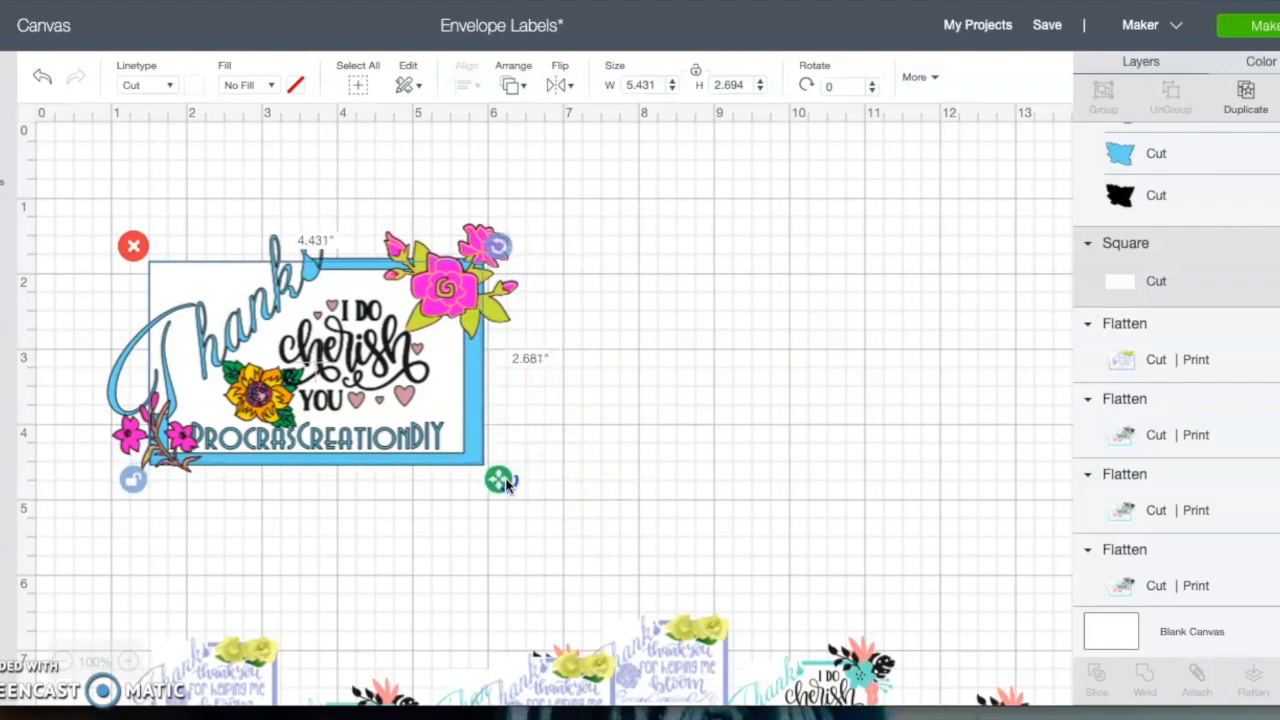
Try attaching the grouped label to the white rectangle, and undo the attachment.
{"action": "left_click", "coordinate": [651, 531]}
{"action": "left_click_drag", "start_coordinate": [127, 208], "coordinate": [617, 425]}
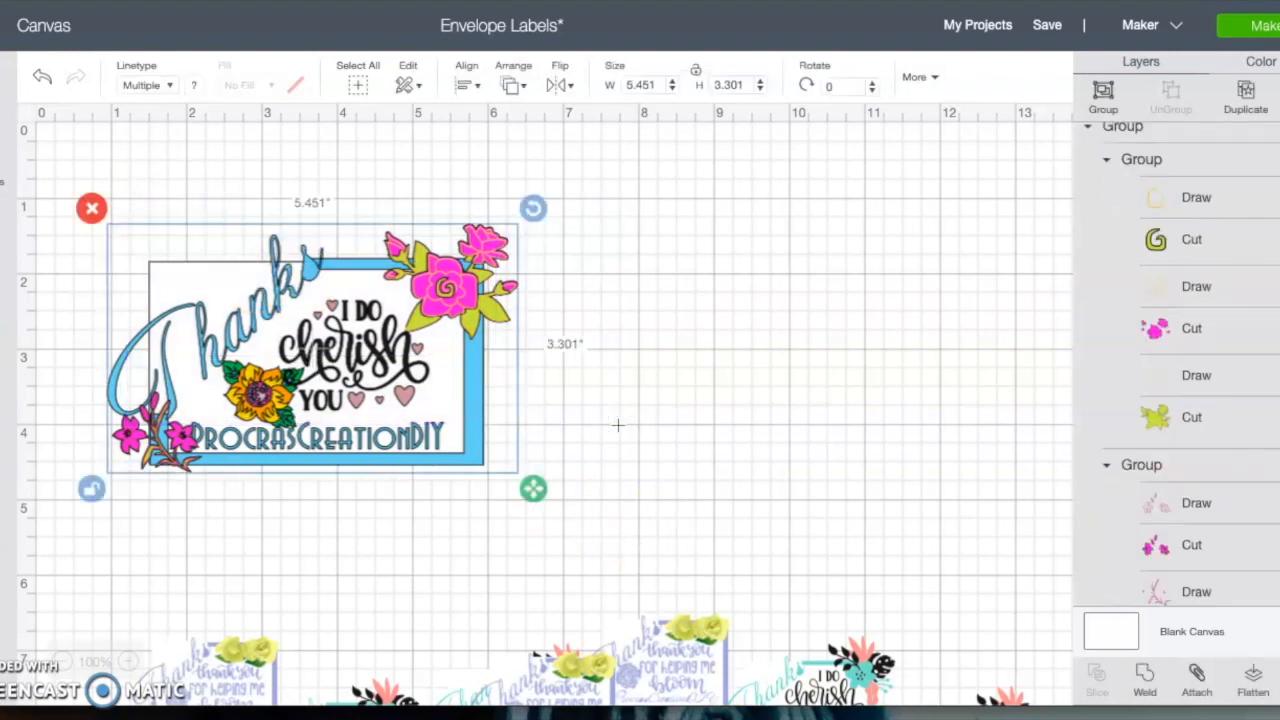
{"action": "left_click", "coordinate": [1198, 680]}
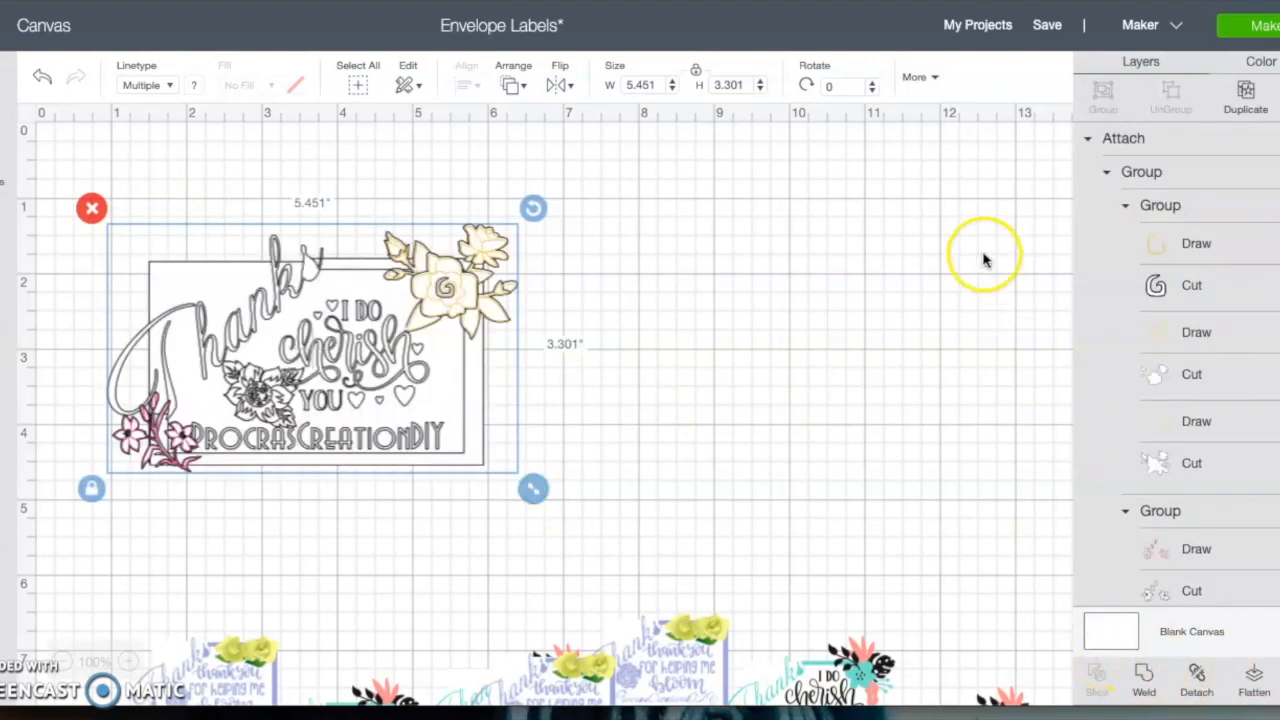
{"action": "left_click", "coordinate": [42, 71]}
{"action": "left_click", "coordinate": [42, 75]}
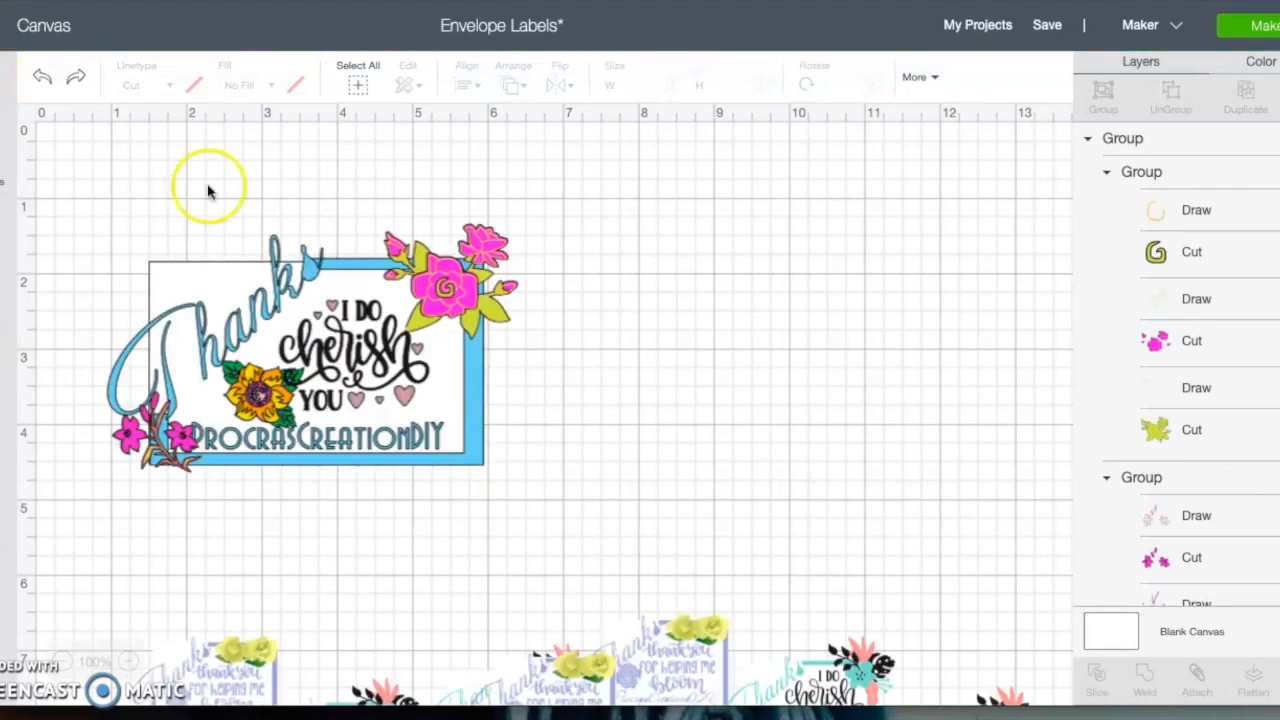
Group the label with its white backing rectangle and flatten them into a single printable image.
{"action": "left_click_drag", "start_coordinate": [136, 217], "coordinate": [665, 509]}
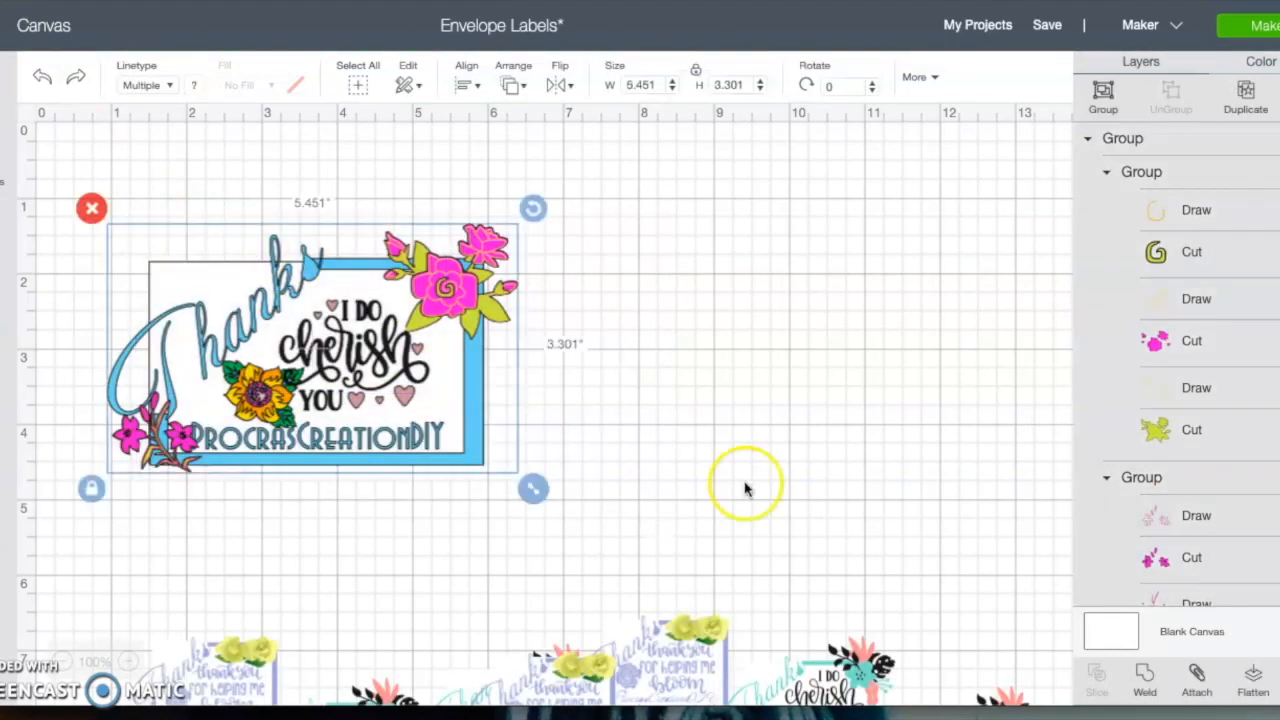
{"action": "left_click", "coordinate": [1108, 98]}
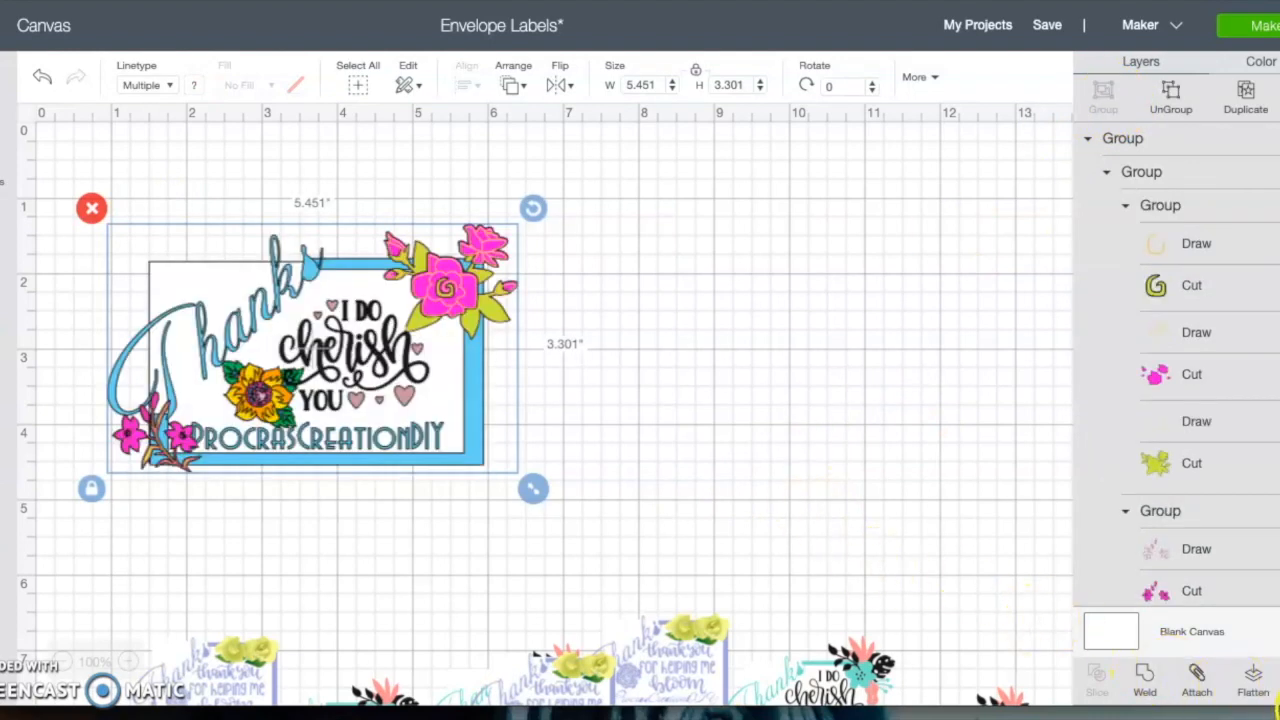
{"action": "left_click", "coordinate": [1253, 684]}
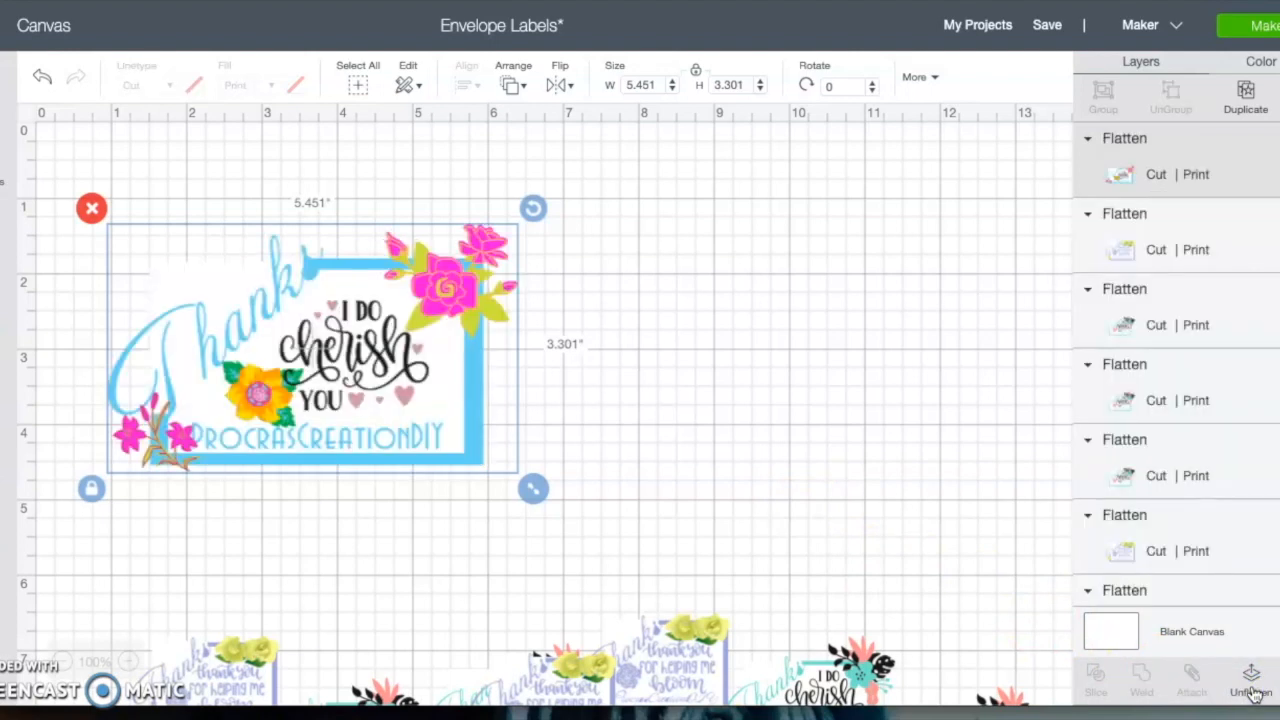
Move the flattened blue label to the middle of the canvas and scale it down to about 2.85 by 1.73 in.
{"action": "left_click_drag", "start_coordinate": [416, 398], "coordinate": [592, 432]}
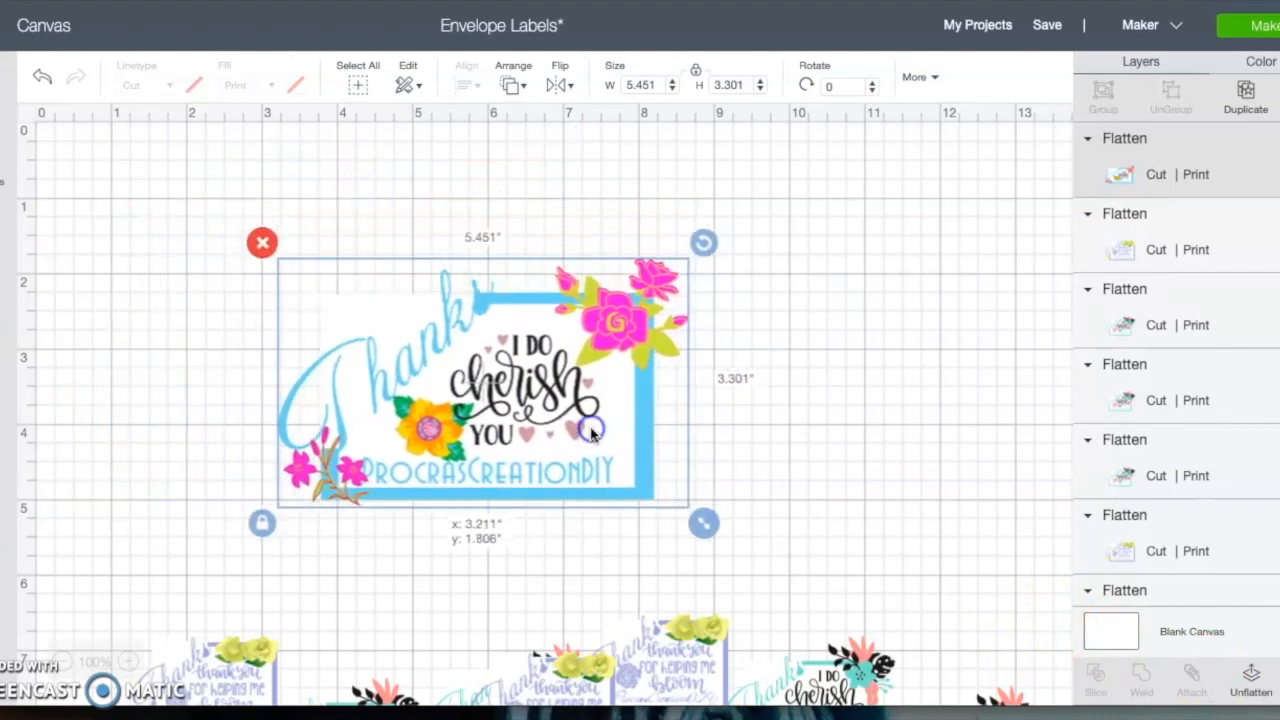
{"action": "left_click", "coordinate": [762, 402]}
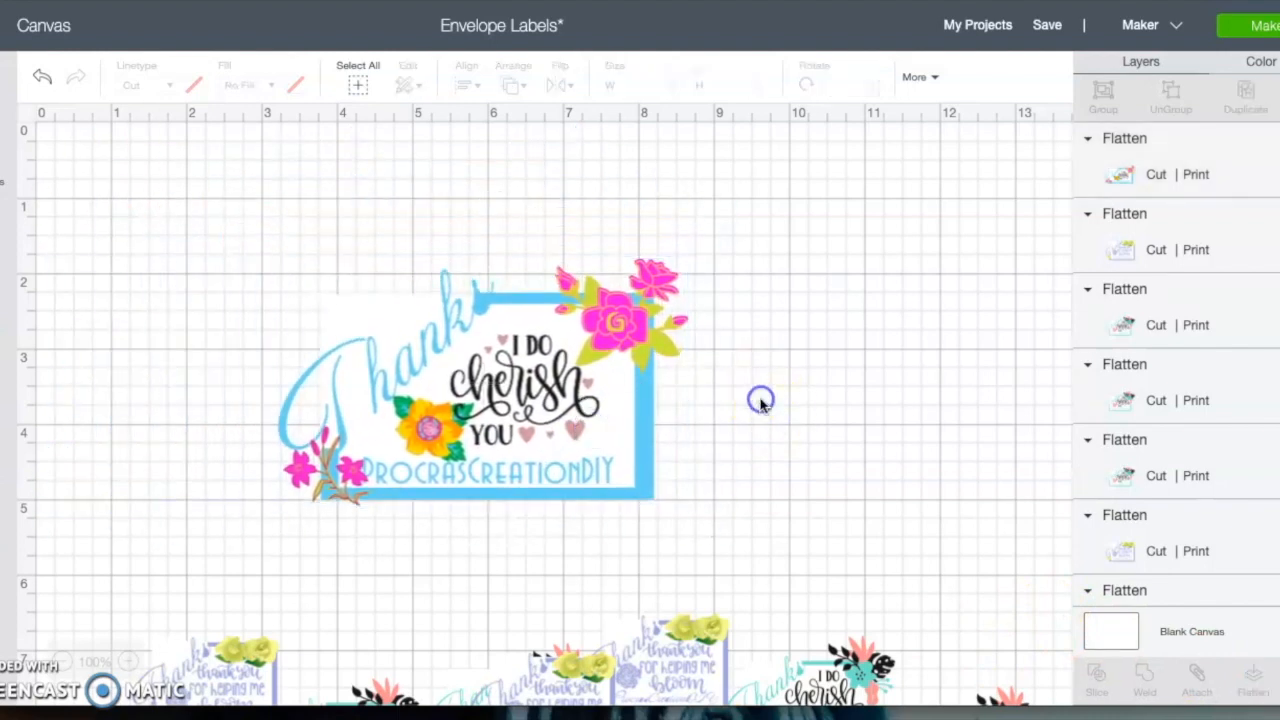
{"action": "left_click", "coordinate": [586, 448]}
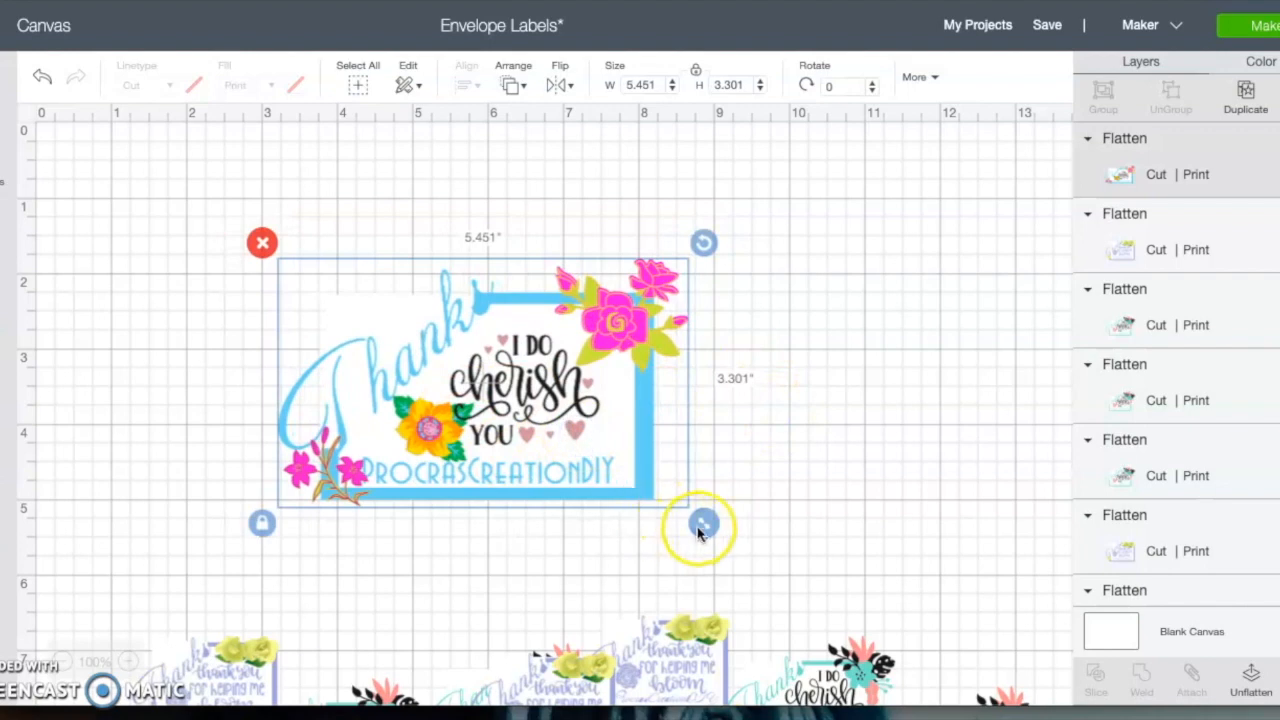
{"action": "left_click_drag", "start_coordinate": [688, 514], "coordinate": [510, 424]}
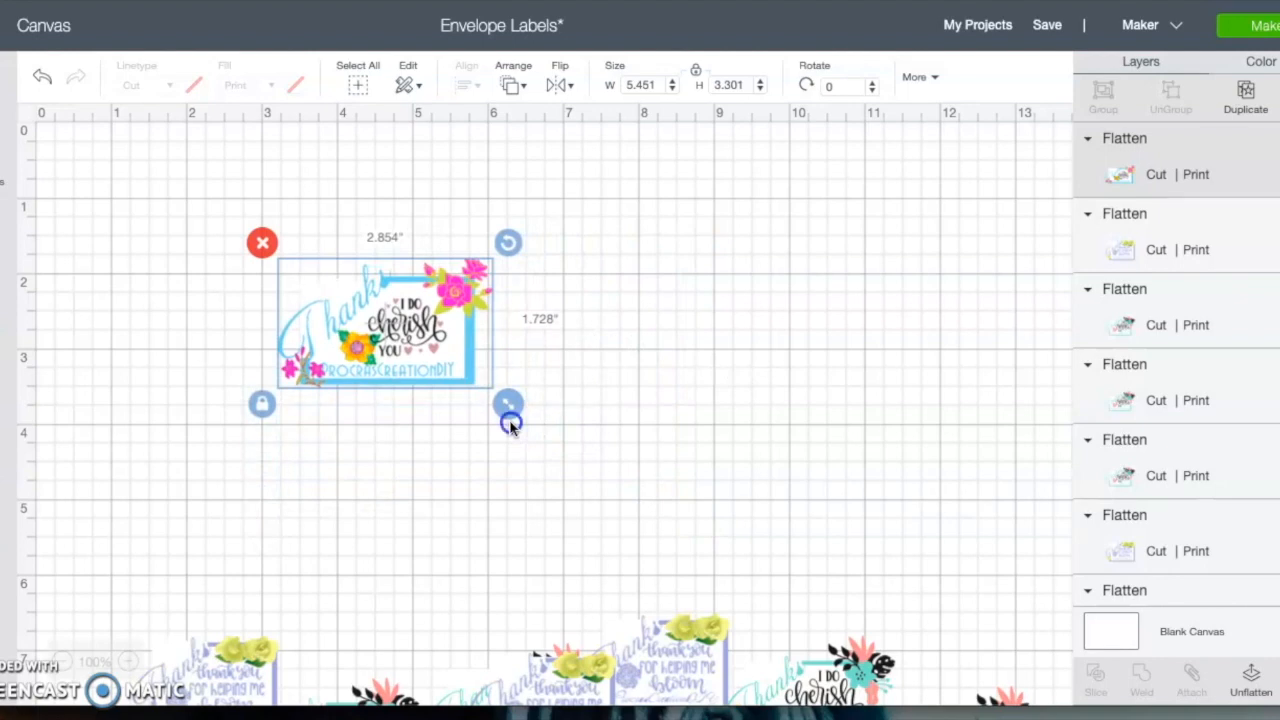
Pull out one purple and one teal label, then resize the blue label against the purple one to about 2.33 by 1.41 in.
{"action": "left_click_drag", "start_coordinate": [267, 687], "coordinate": [267, 543]}
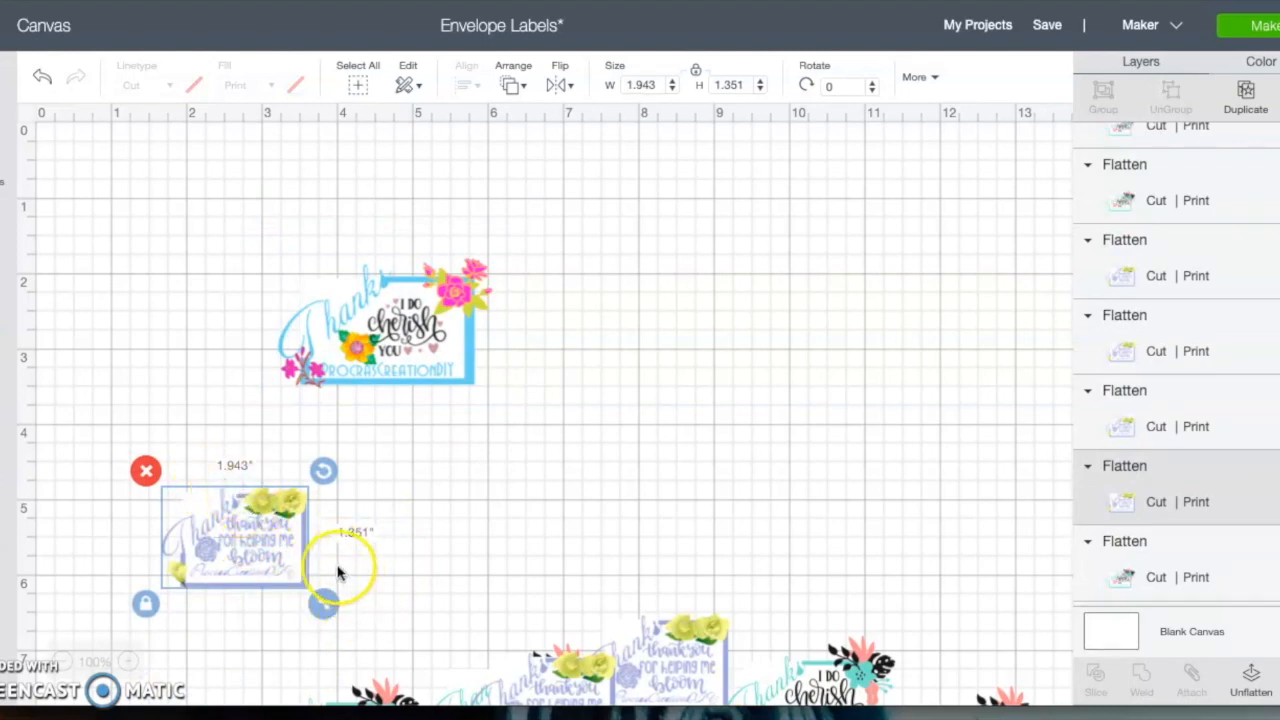
{"action": "left_click_drag", "start_coordinate": [835, 695], "coordinate": [659, 503]}
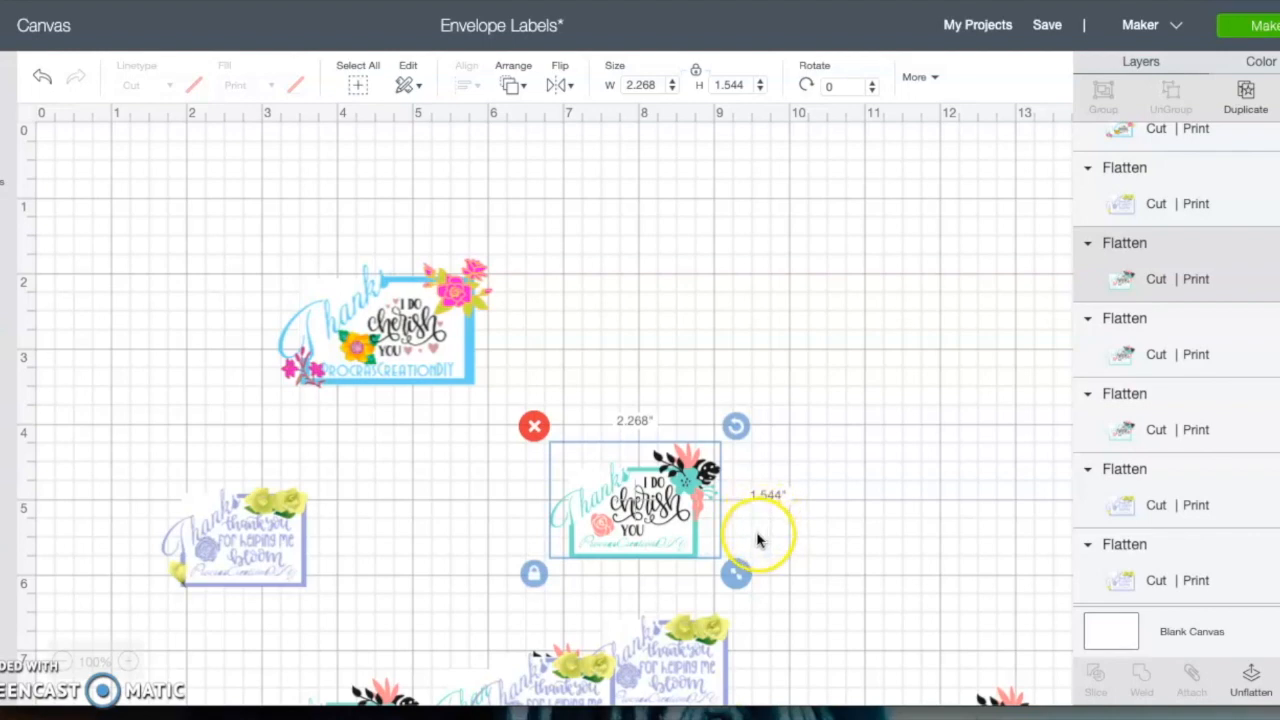
{"action": "left_click_drag", "start_coordinate": [432, 373], "coordinate": [296, 575]}
{"action": "left_click_drag", "start_coordinate": [391, 596], "coordinate": [308, 538]}
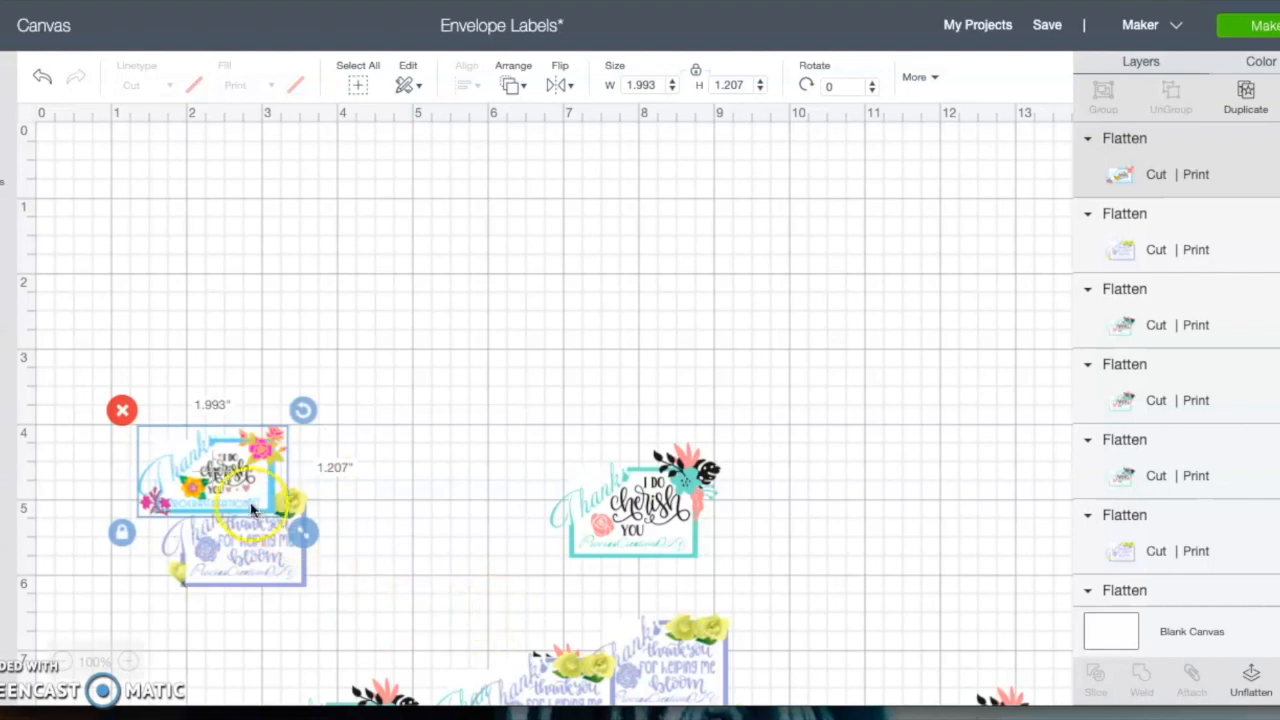
{"action": "left_click_drag", "start_coordinate": [245, 492], "coordinate": [262, 530]}
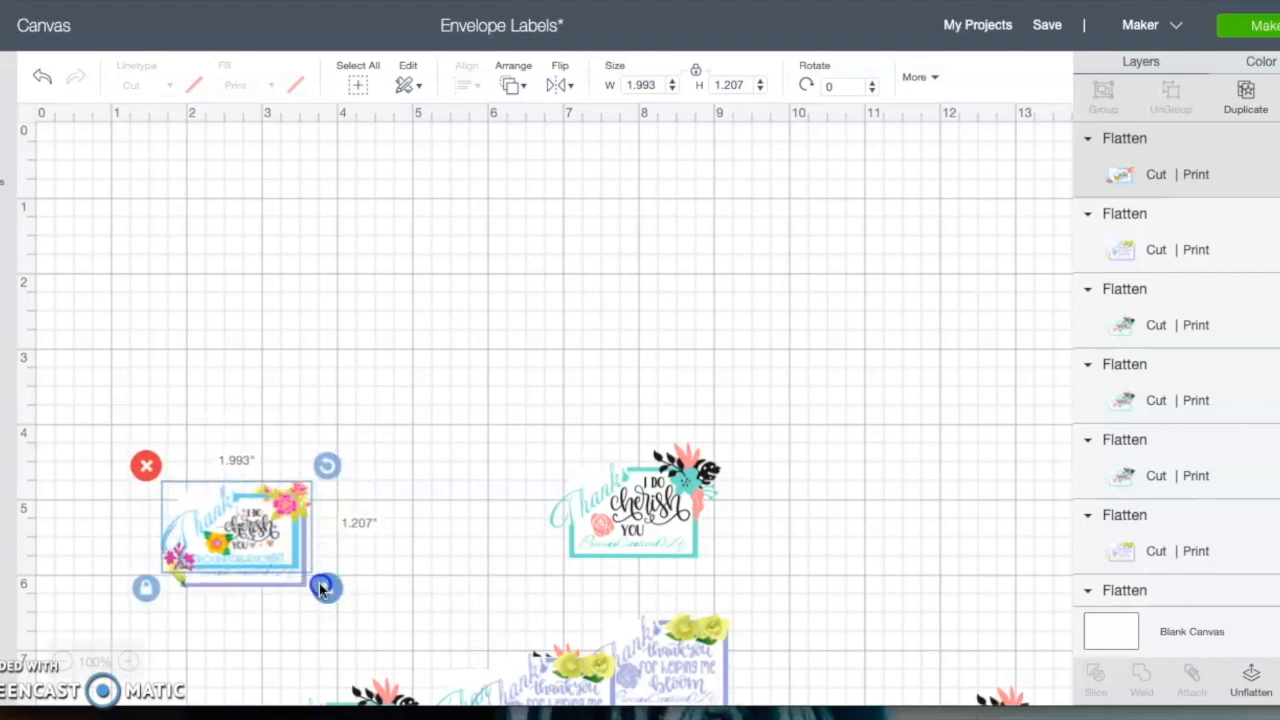
{"action": "left_click_drag", "start_coordinate": [335, 597], "coordinate": [347, 611]}
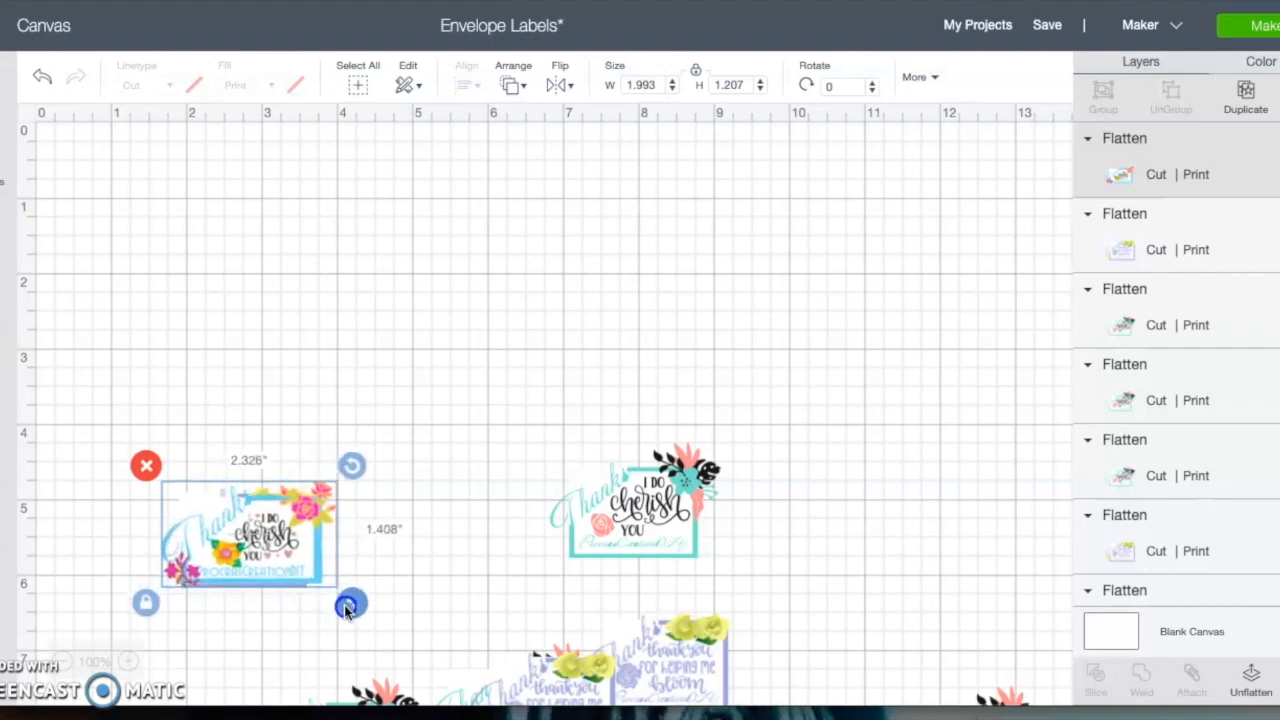
Arrange the purple, blue and teal labels in a row near the canvas top, with a second purple label below the first.
{"action": "left_click_drag", "start_coordinate": [305, 565], "coordinate": [432, 368]}
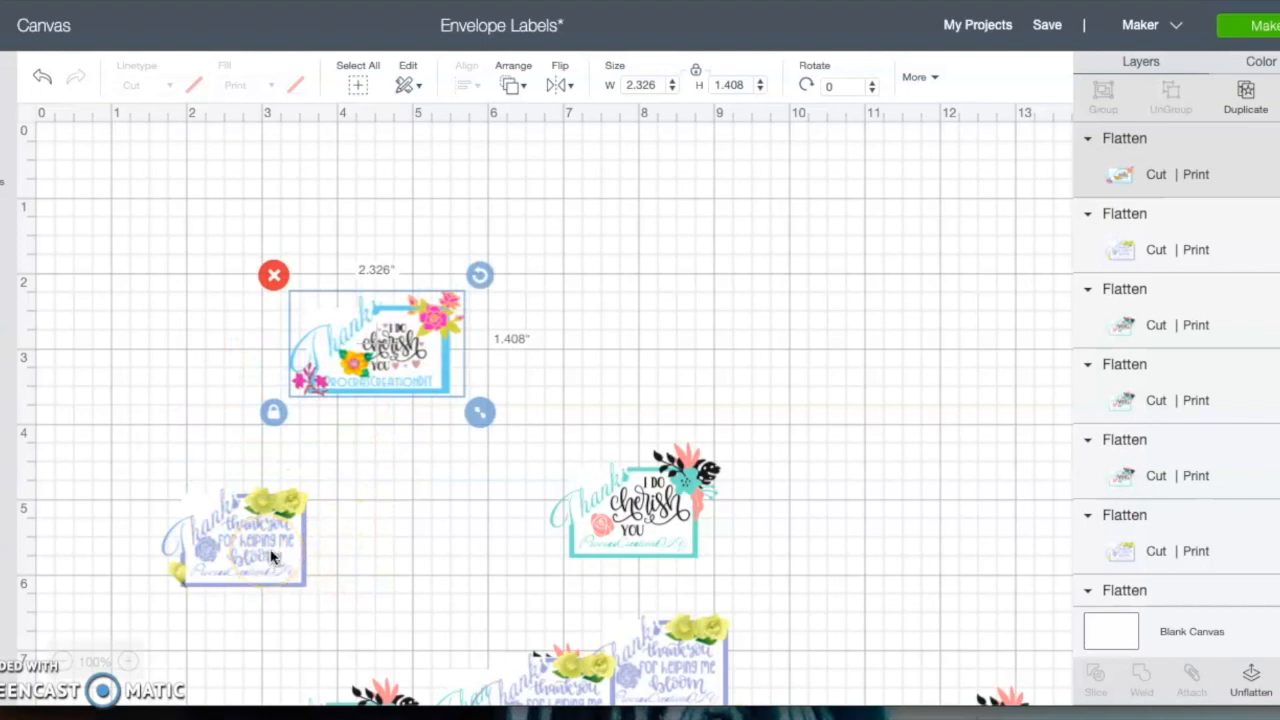
{"action": "left_click_drag", "start_coordinate": [400, 330], "coordinate": [440, 278]}
{"action": "left_click_drag", "start_coordinate": [245, 530], "coordinate": [210, 278]}
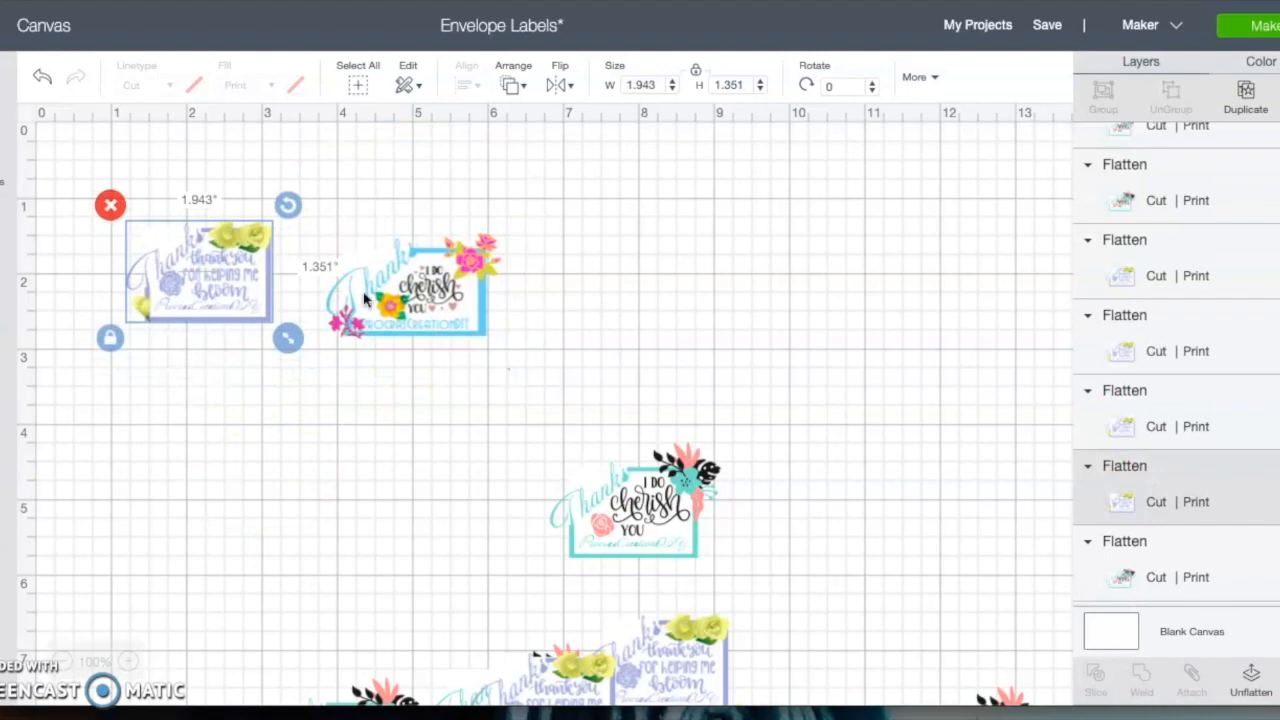
{"action": "left_click_drag", "start_coordinate": [643, 502], "coordinate": [637, 392]}
{"action": "left_click_drag", "start_coordinate": [617, 300], "coordinate": [611, 270]}
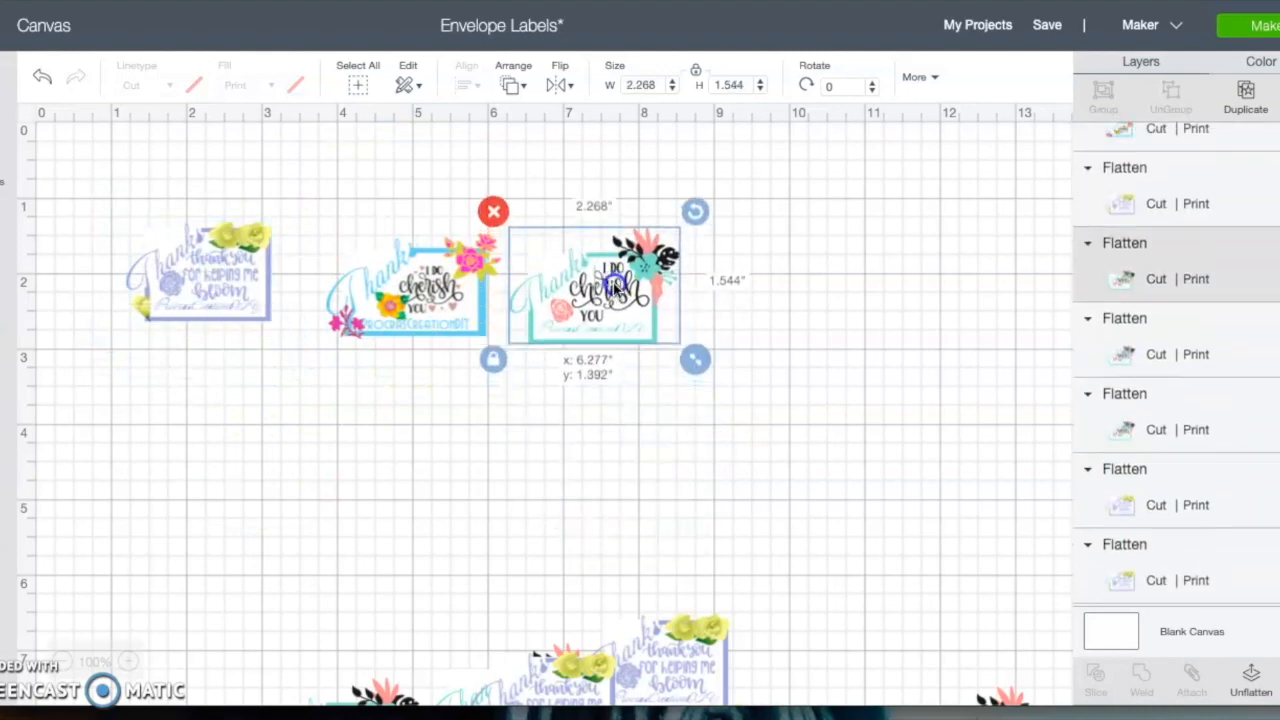
{"action": "left_click_drag", "start_coordinate": [665, 660], "coordinate": [201, 402]}
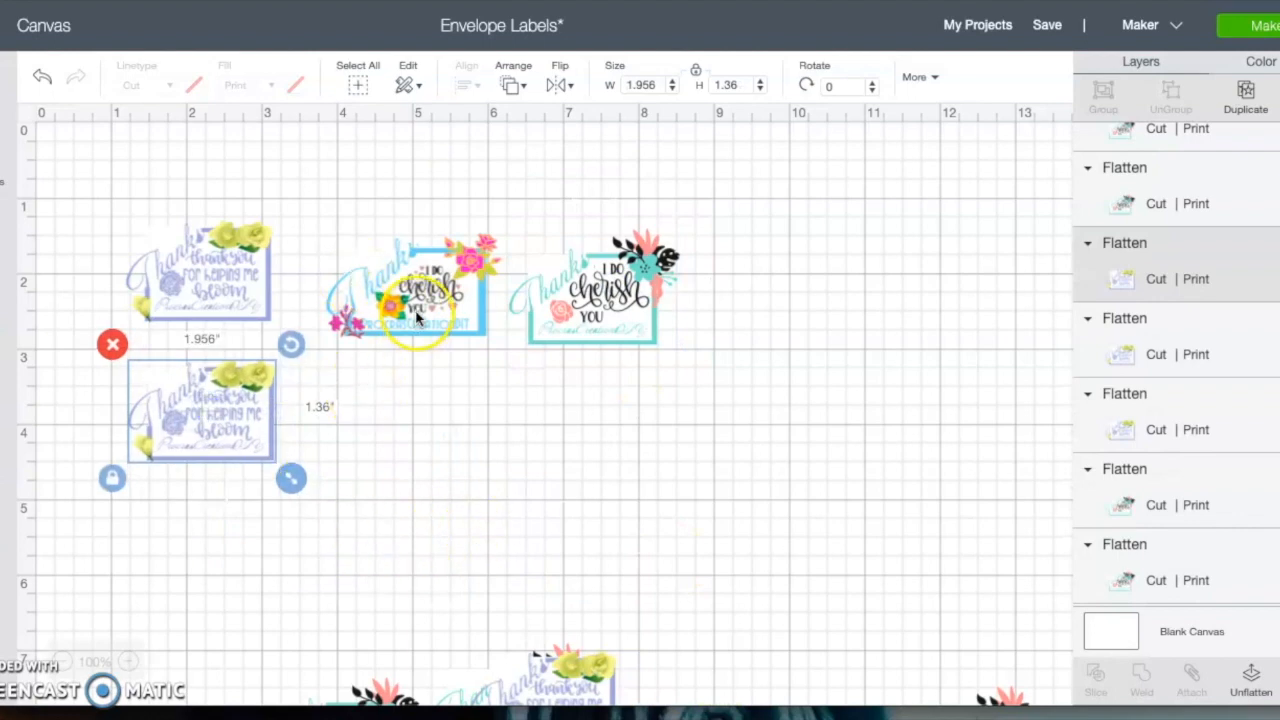
Duplicate the blue I Do Cherish You label twice.
{"action": "scroll", "coordinate": [1160, 250], "scroll_direction": "up", "scroll_amount": 1}
{"action": "left_click", "coordinate": [1121, 168]}
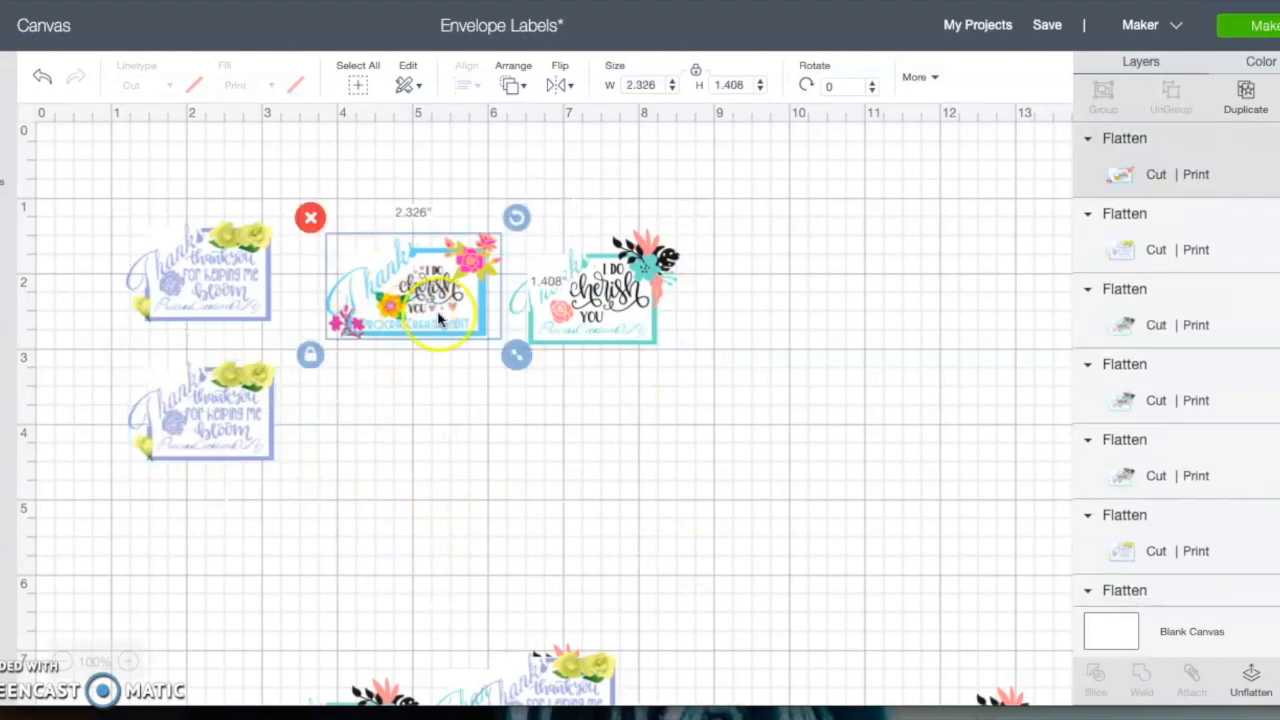
{"action": "left_click", "coordinate": [1241, 94]}
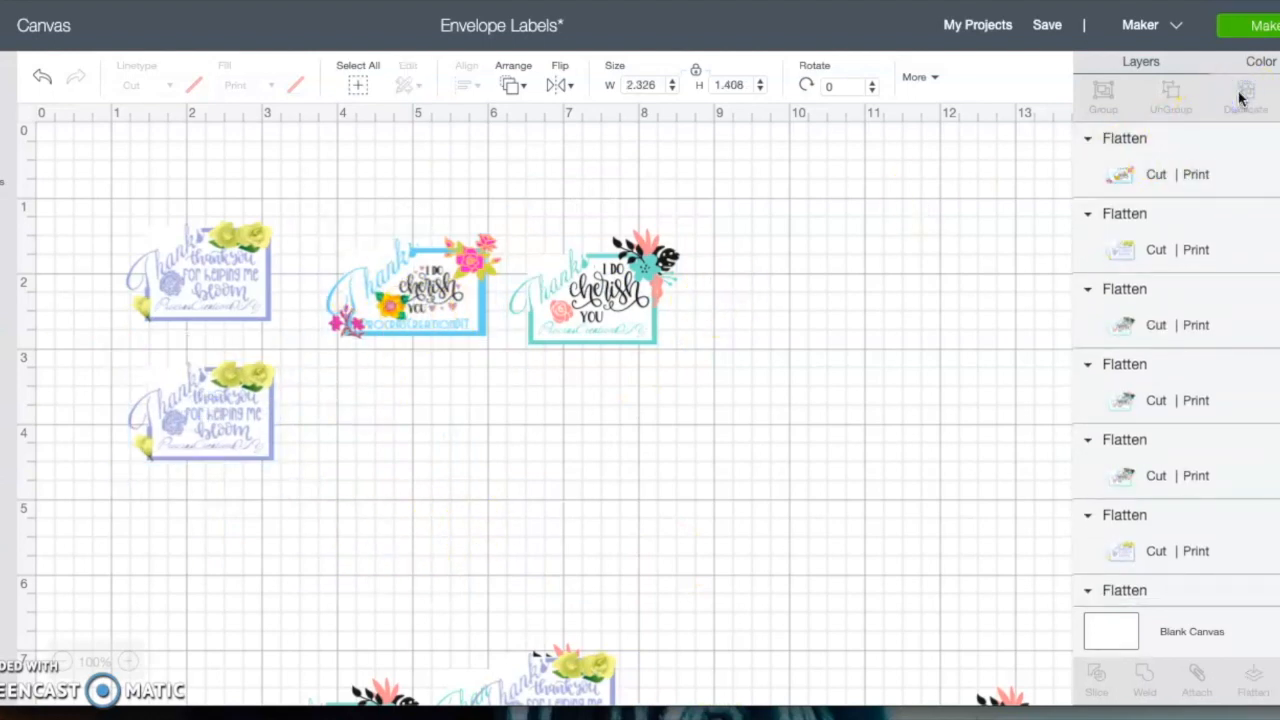
{"action": "left_click", "coordinate": [460, 318]}
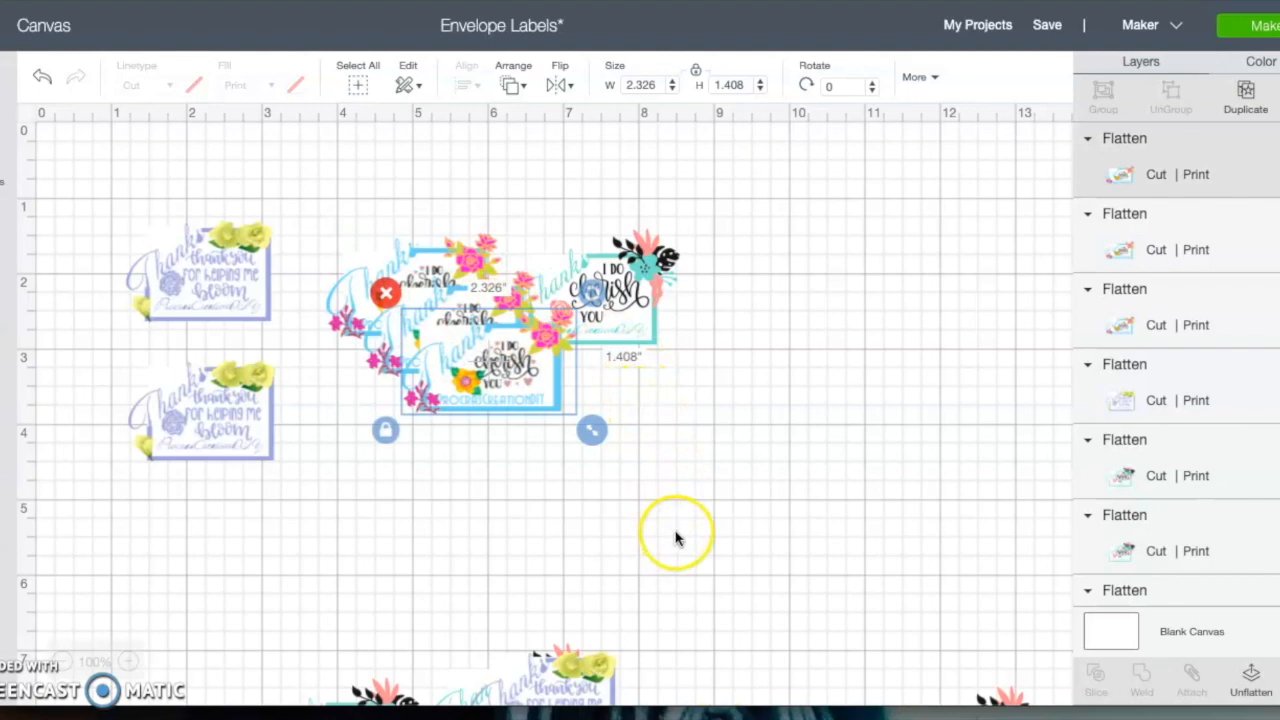
Delete three surplus purple labels from the overlapping pile lower on the canvas.
{"action": "scroll", "coordinate": [675, 538], "scroll_direction": "down", "scroll_amount": 5}
{"action": "left_click_drag", "start_coordinate": [576, 540], "coordinate": [700, 427]}
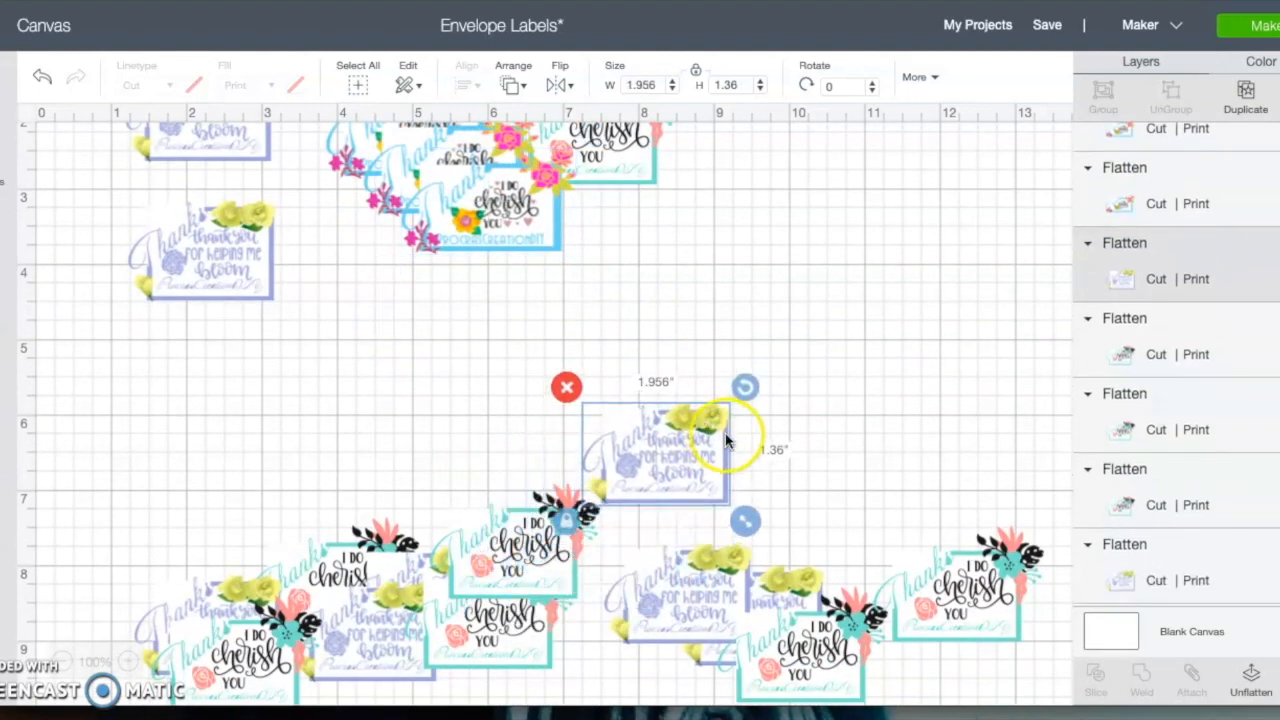
{"action": "left_click", "coordinate": [567, 386]}
{"action": "left_click", "coordinate": [380, 638]}
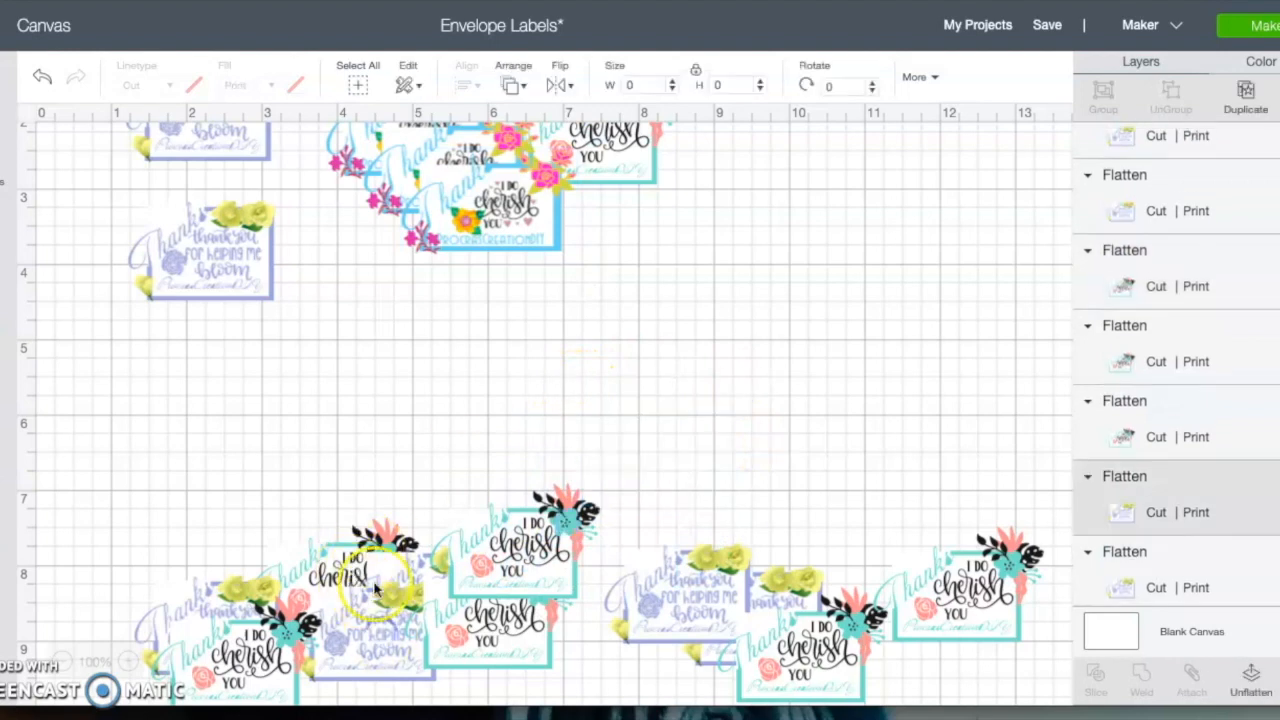
{"action": "left_click", "coordinate": [275, 566]}
{"action": "left_click_drag", "start_coordinate": [210, 605], "coordinate": [235, 505]}
{"action": "left_click", "coordinate": [137, 463]}
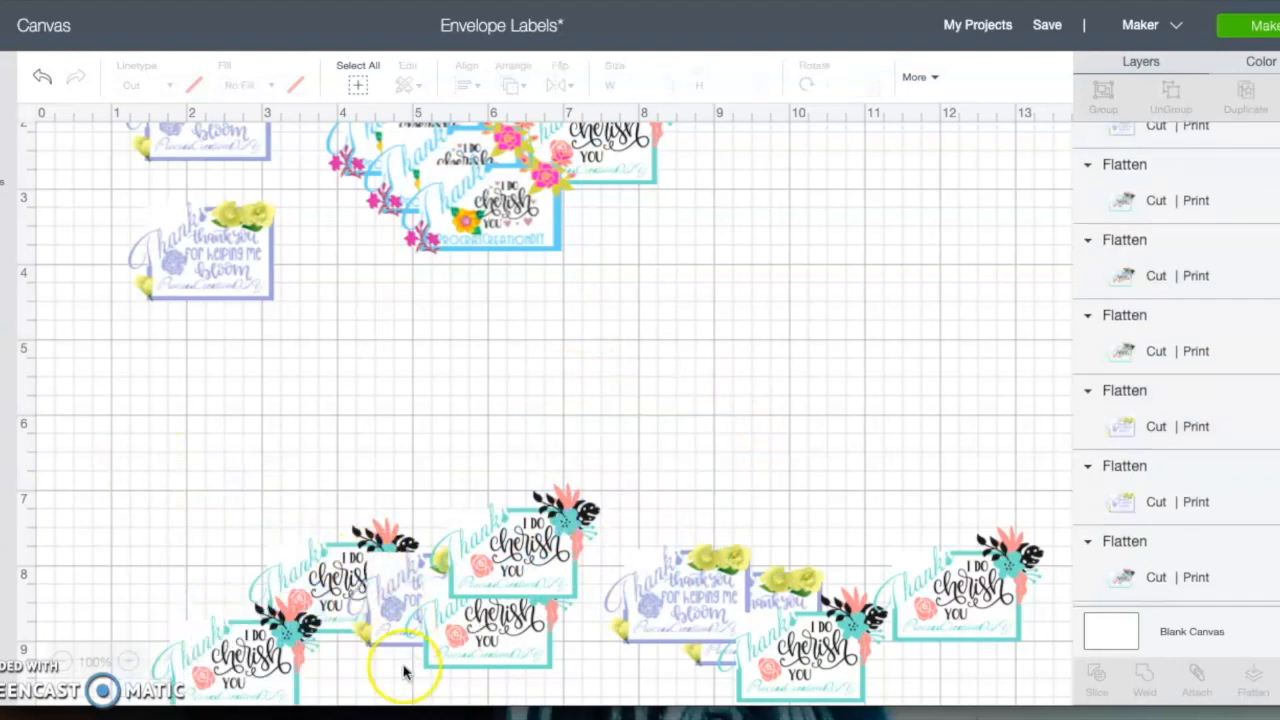
Delete one teal label from the pile and move two other teal labels into the empty area above it.
{"action": "left_click_drag", "start_coordinate": [271, 670], "coordinate": [316, 485]}
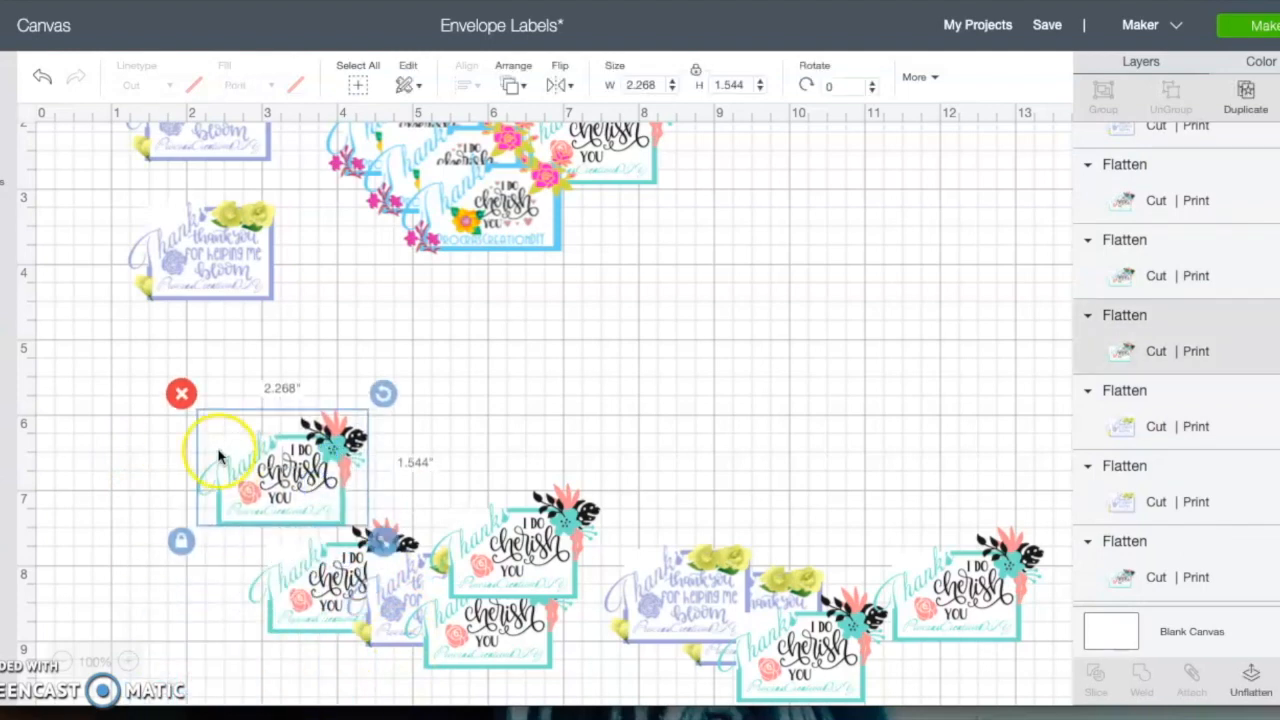
{"action": "left_click", "coordinate": [181, 393]}
{"action": "left_click_drag", "start_coordinate": [330, 588], "coordinate": [577, 378]}
{"action": "left_click_drag", "start_coordinate": [460, 530], "coordinate": [250, 442]}
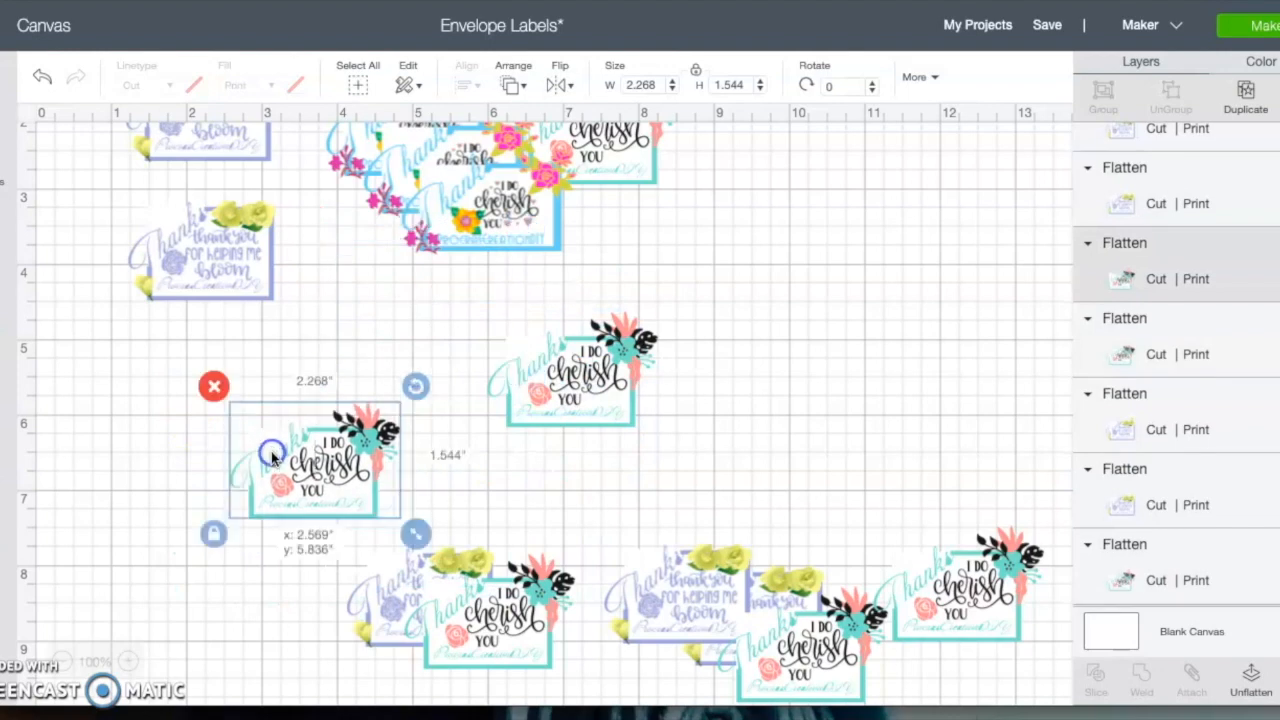
Preview how the labels fit on the letter-size print mat, including its lower rows, and return to the canvas.
{"action": "left_click", "coordinate": [1258, 27]}
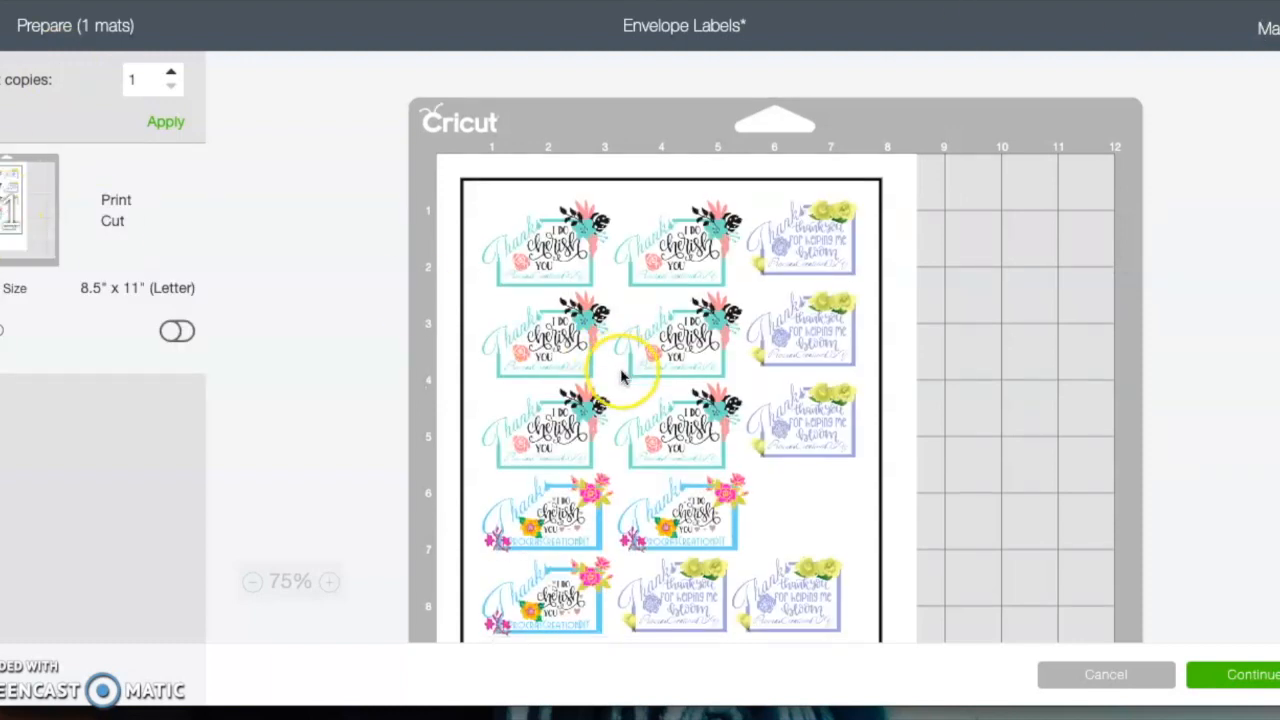
{"action": "scroll", "coordinate": [627, 370], "scroll_direction": "down", "scroll_amount": 5}
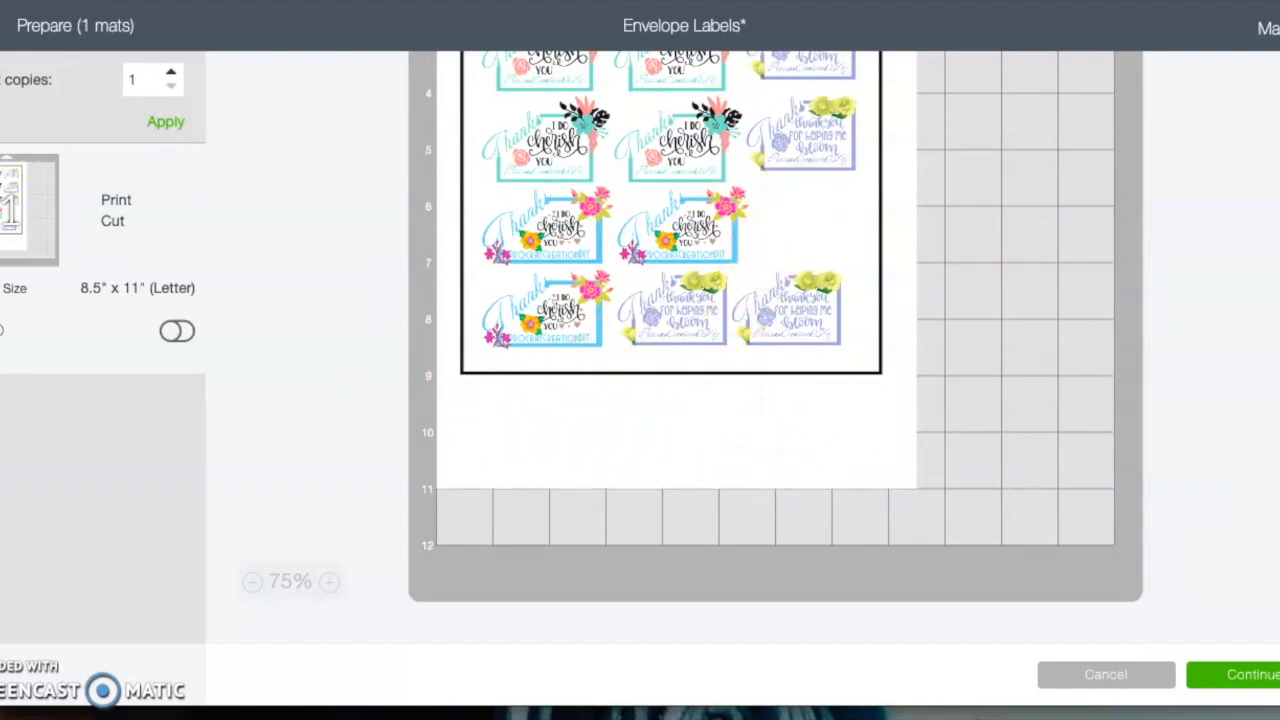
{"action": "left_click", "coordinate": [18, 22]}
{"action": "left_click", "coordinate": [9, 166]}
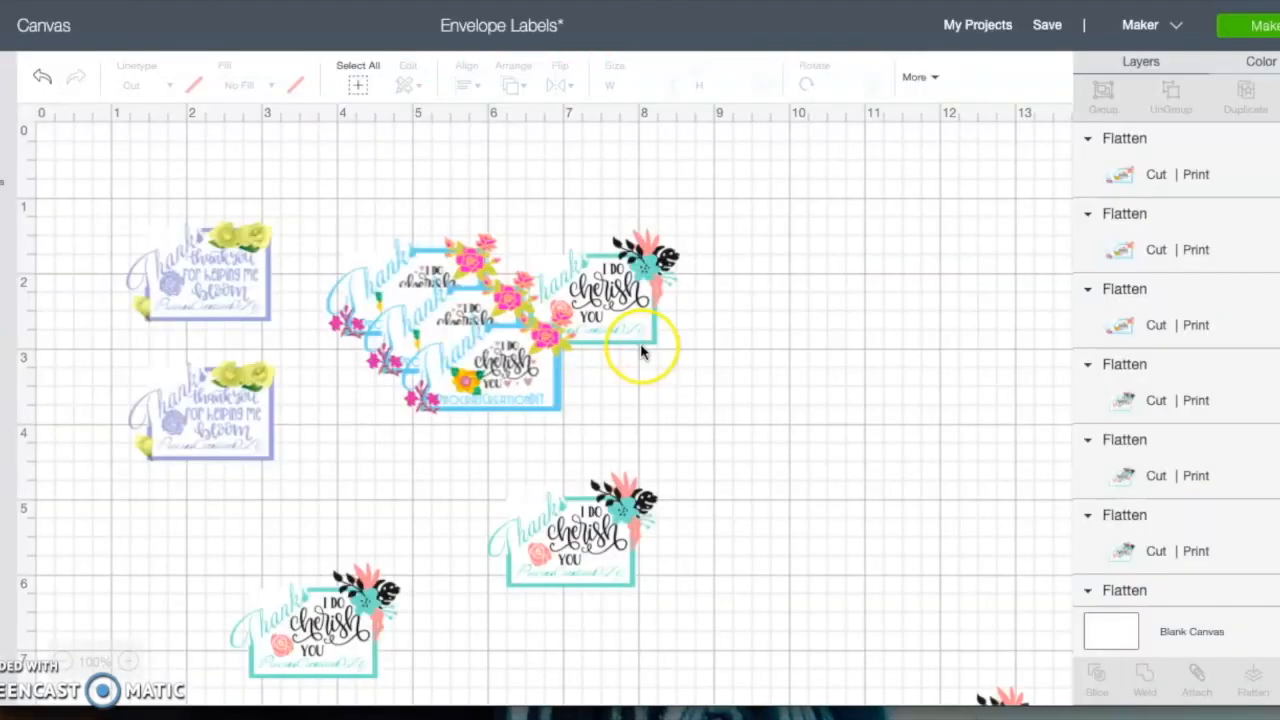
Duplicate the blue label once more, proceed through the mat preview to print setup, and turn off Add Bleed.
{"action": "left_click", "coordinate": [500, 386]}
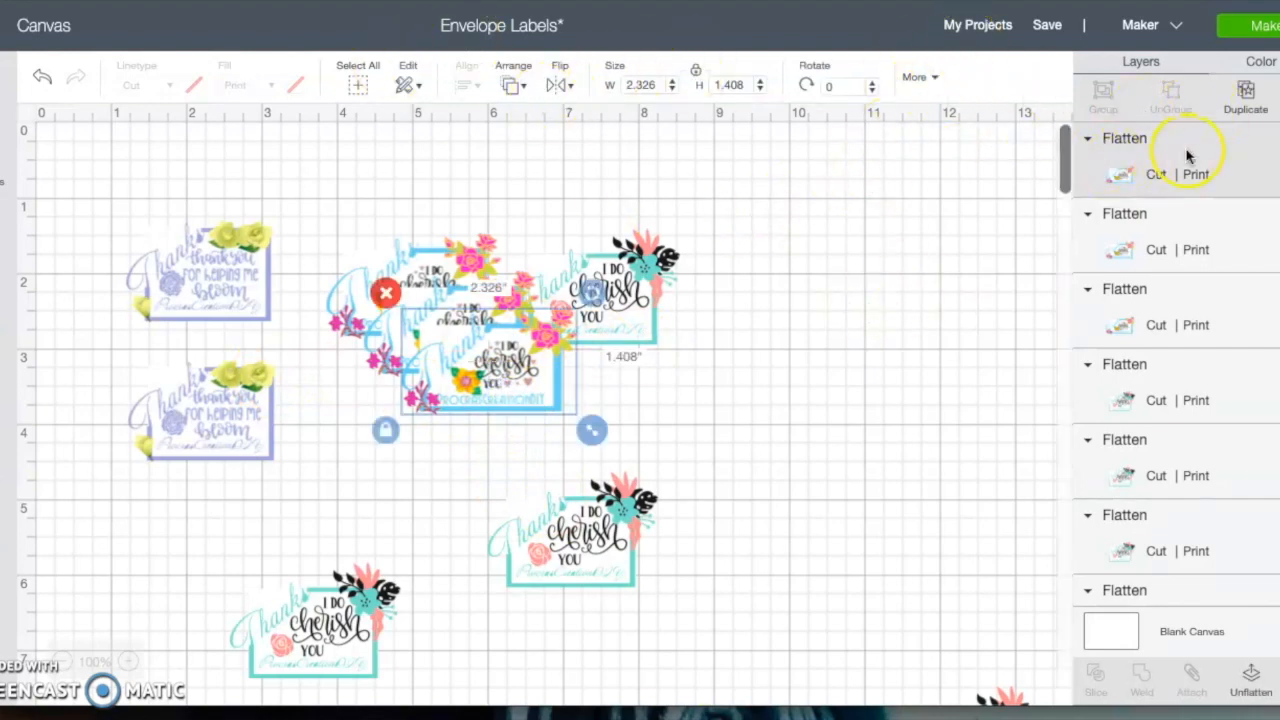
{"action": "left_click", "coordinate": [1246, 90]}
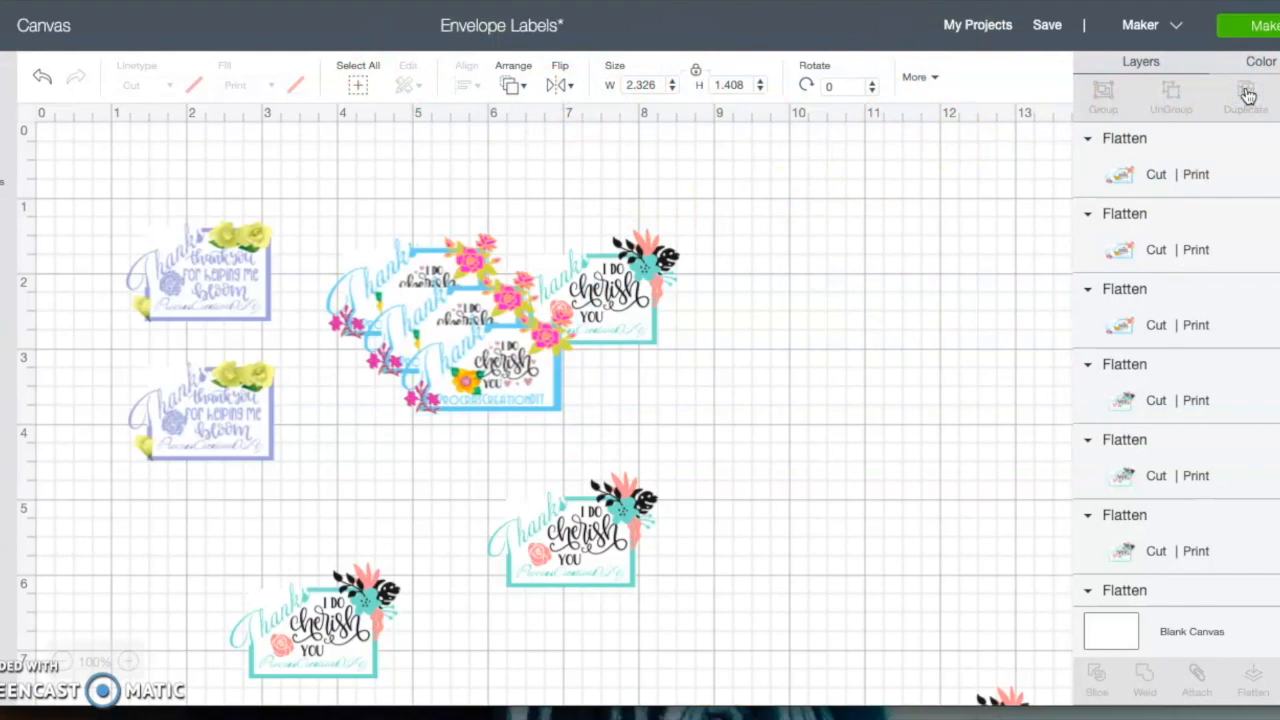
{"action": "left_click", "coordinate": [1266, 27]}
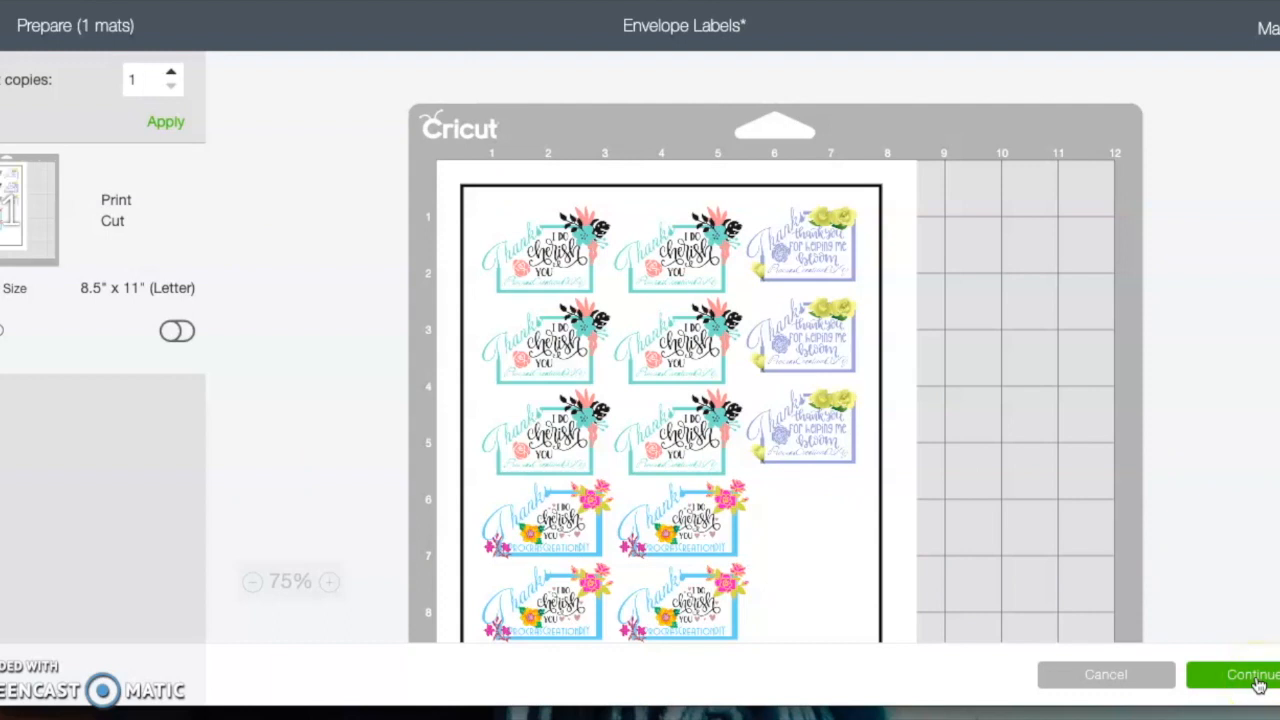
{"action": "left_click", "coordinate": [1256, 676]}
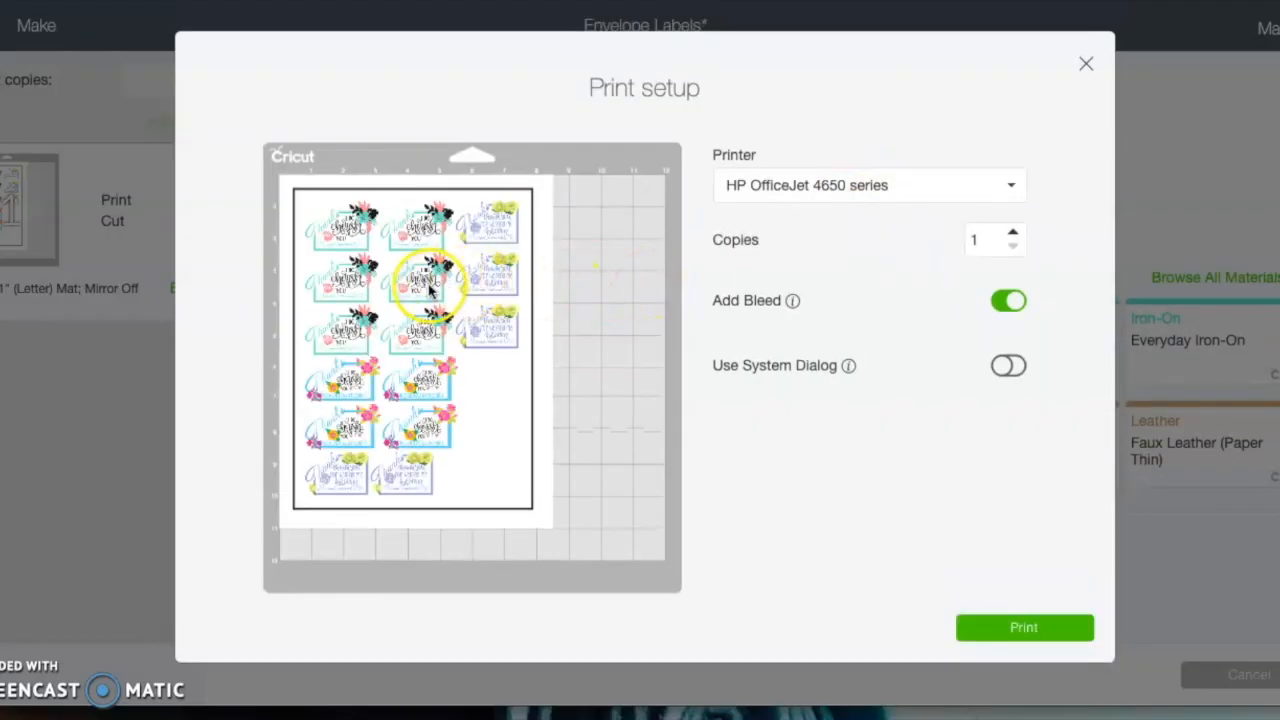
{"action": "left_click", "coordinate": [1012, 301]}
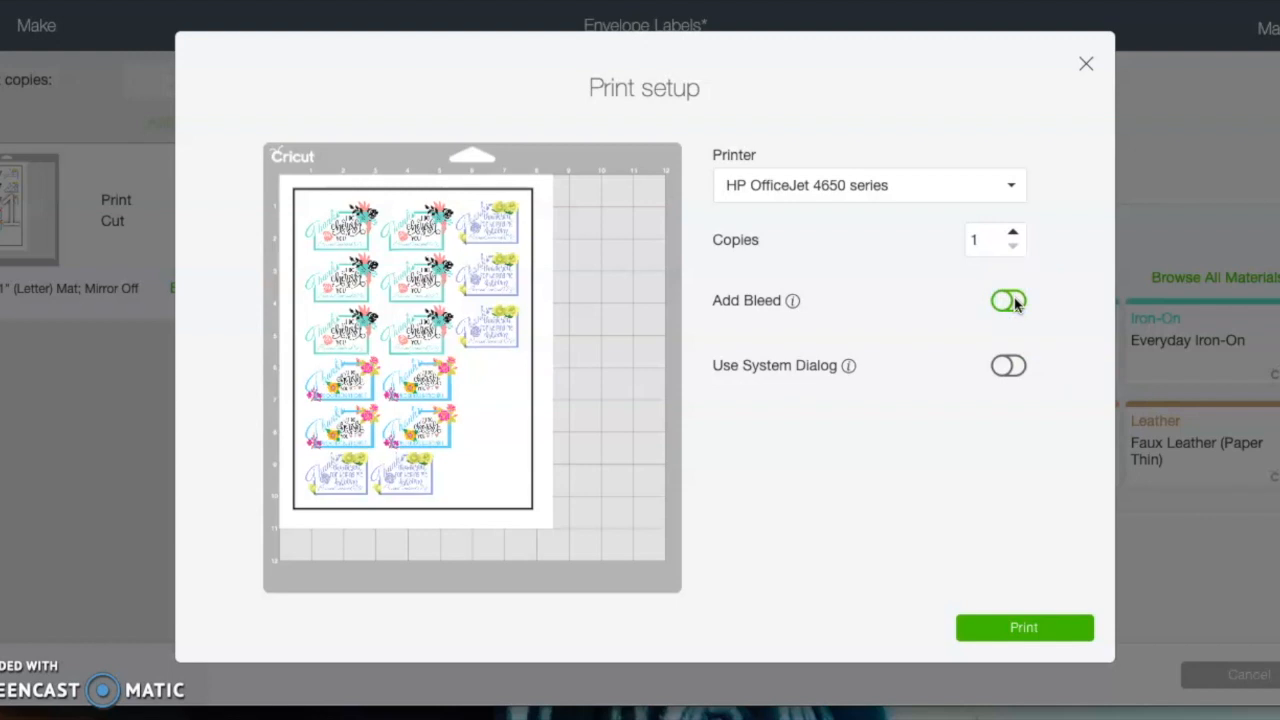